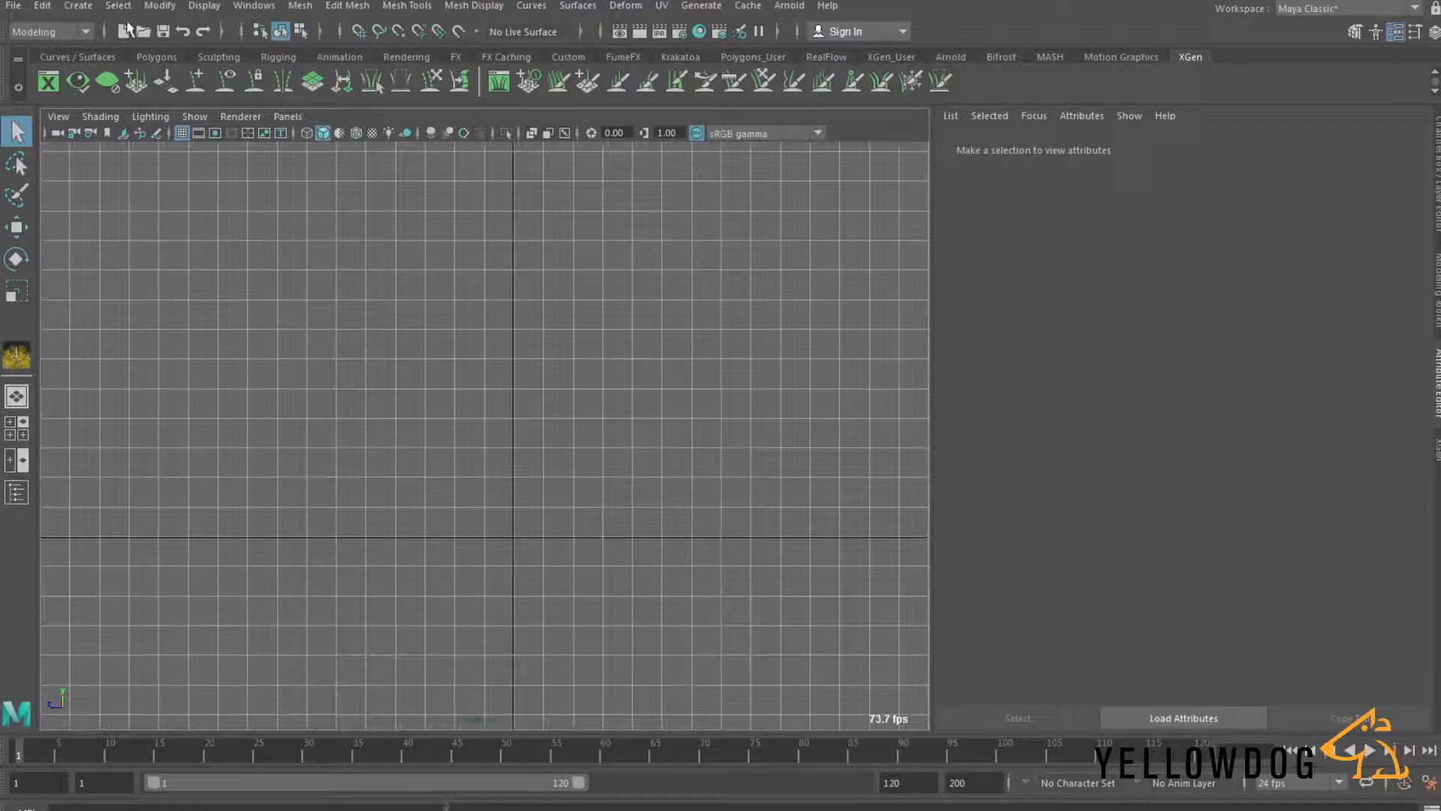
Step: Draw a four-point CV curve in the side view, rising from the ground line near the origin and bending gently sideways at its upper end
mouse_move(171, 134)
click(354, 150)
alt+middle_drag(554, 565, 507, 648)
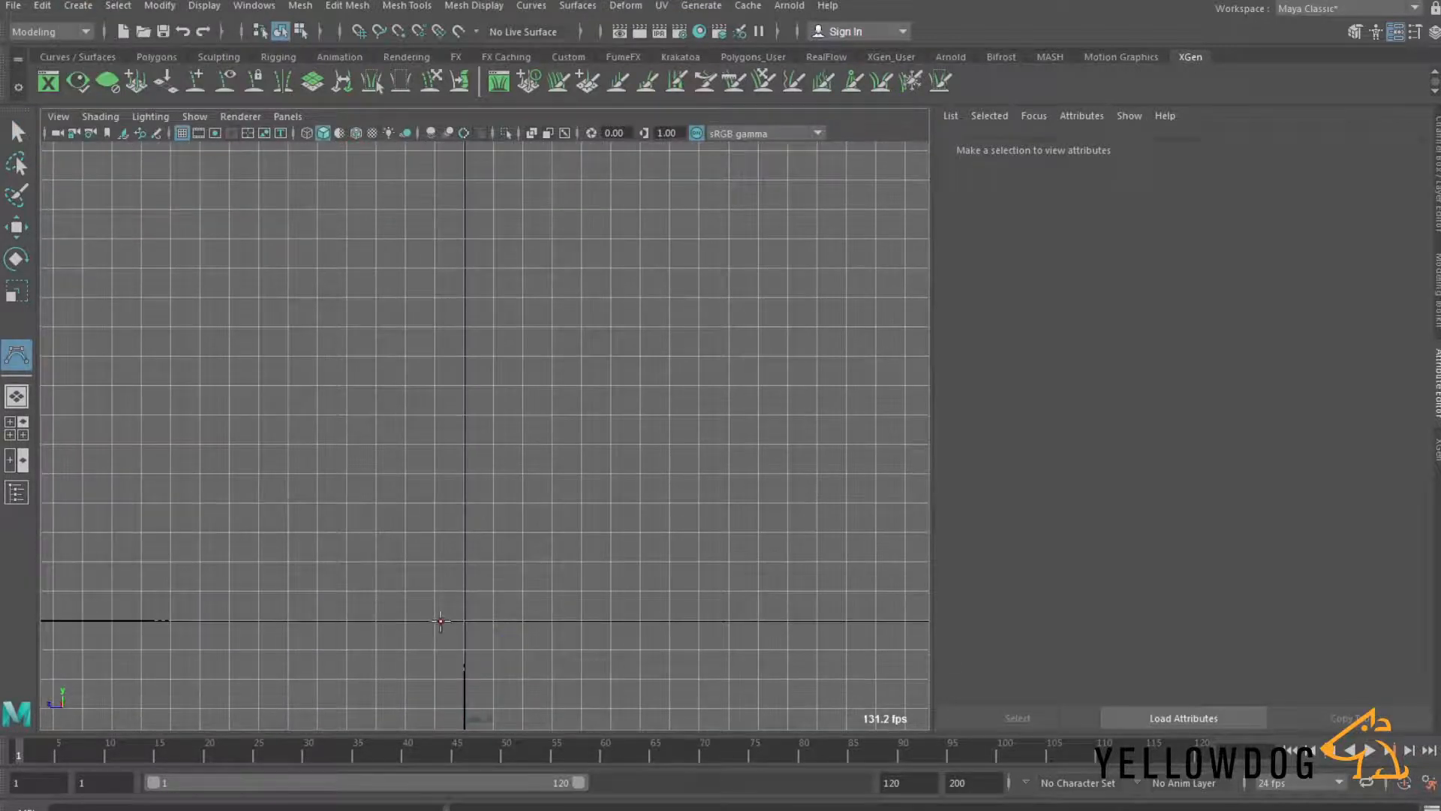
click(441, 621)
click(450, 430)
drag(476, 302, 482, 269)
drag(531, 205, 559, 155)
key(q)
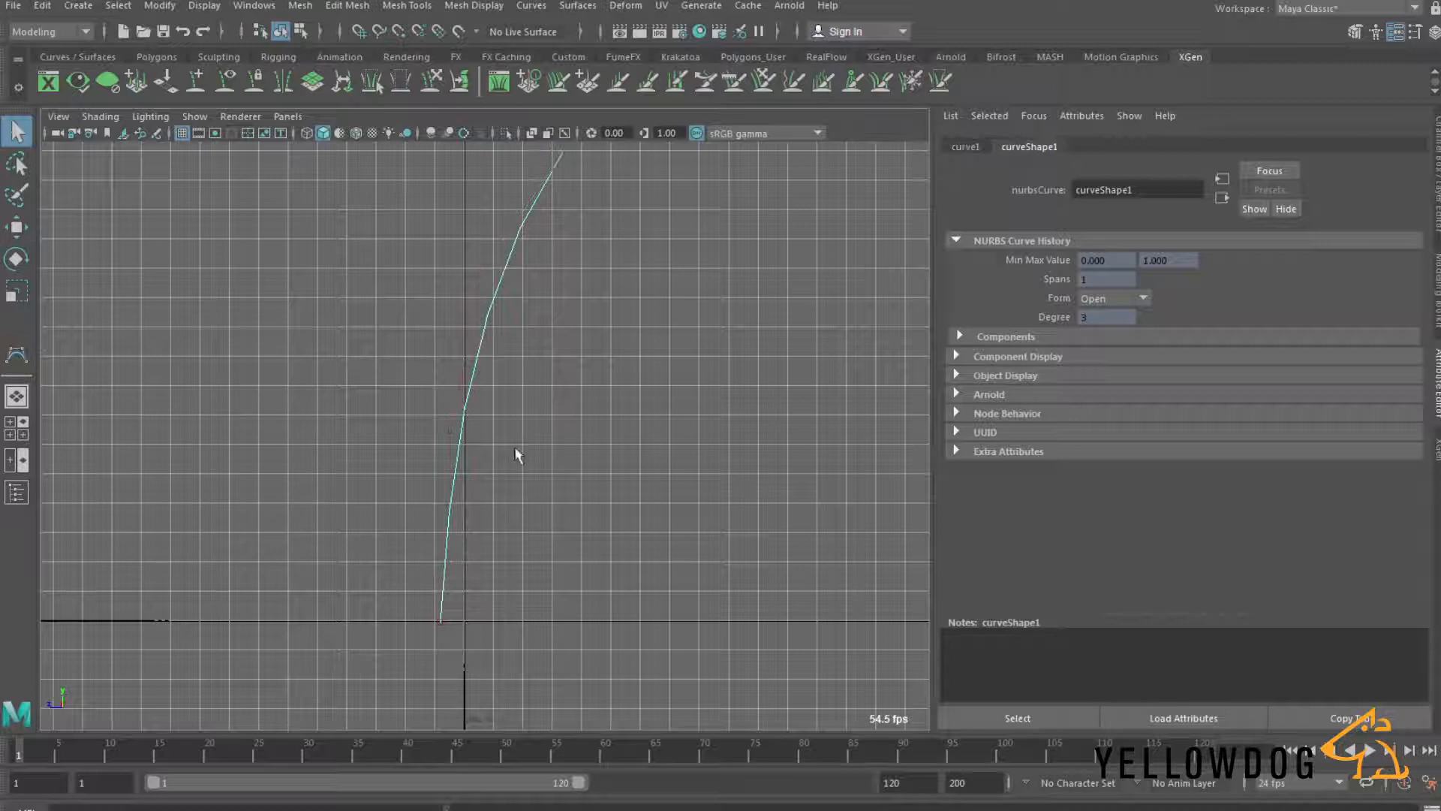
Step: Create a NURBS circle on the grid and show it together with the curve in the perspective view
key(space)
key(space)
key(space)
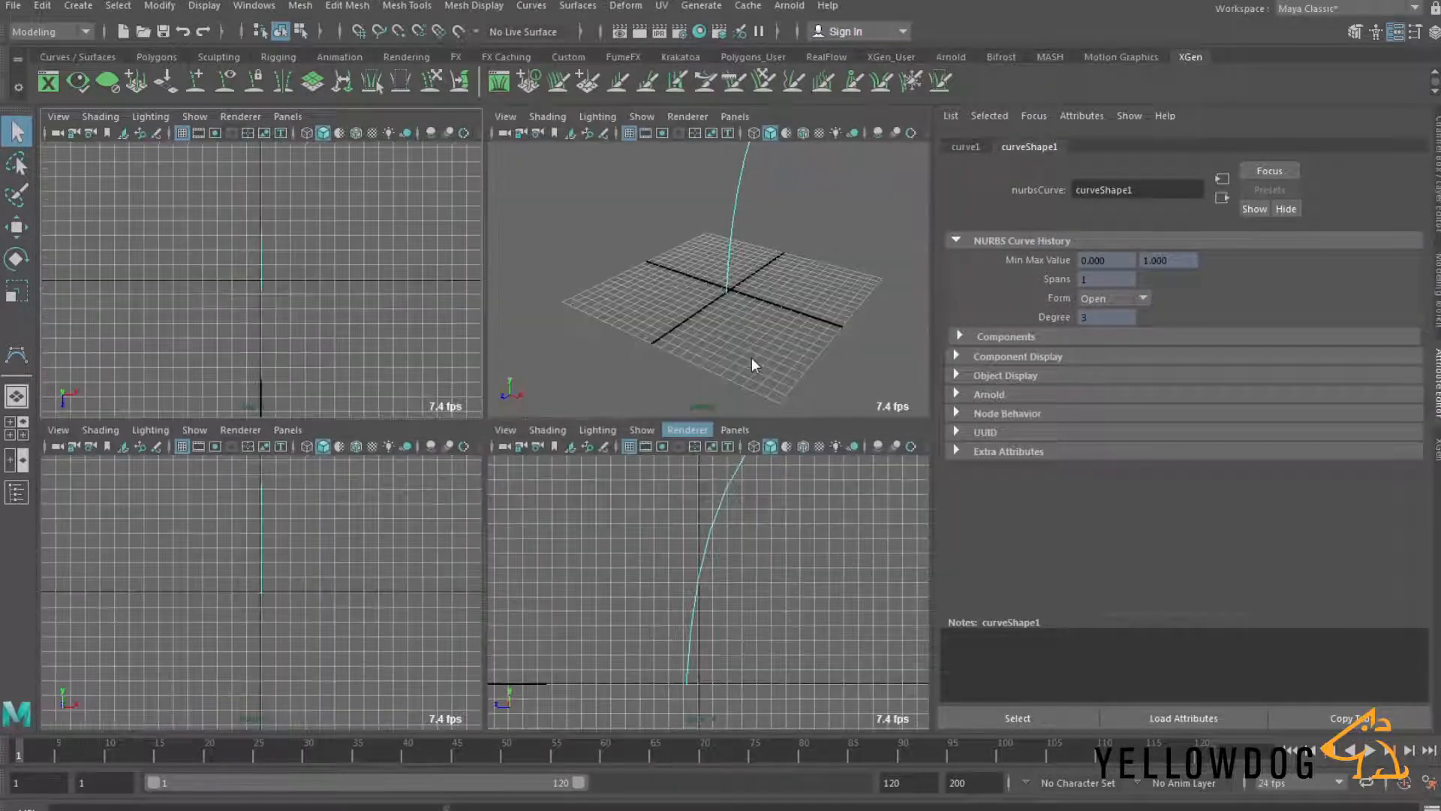
key(space)
alt+drag(513, 503, 544, 553)
click(78, 6)
mouse_move(136, 136)
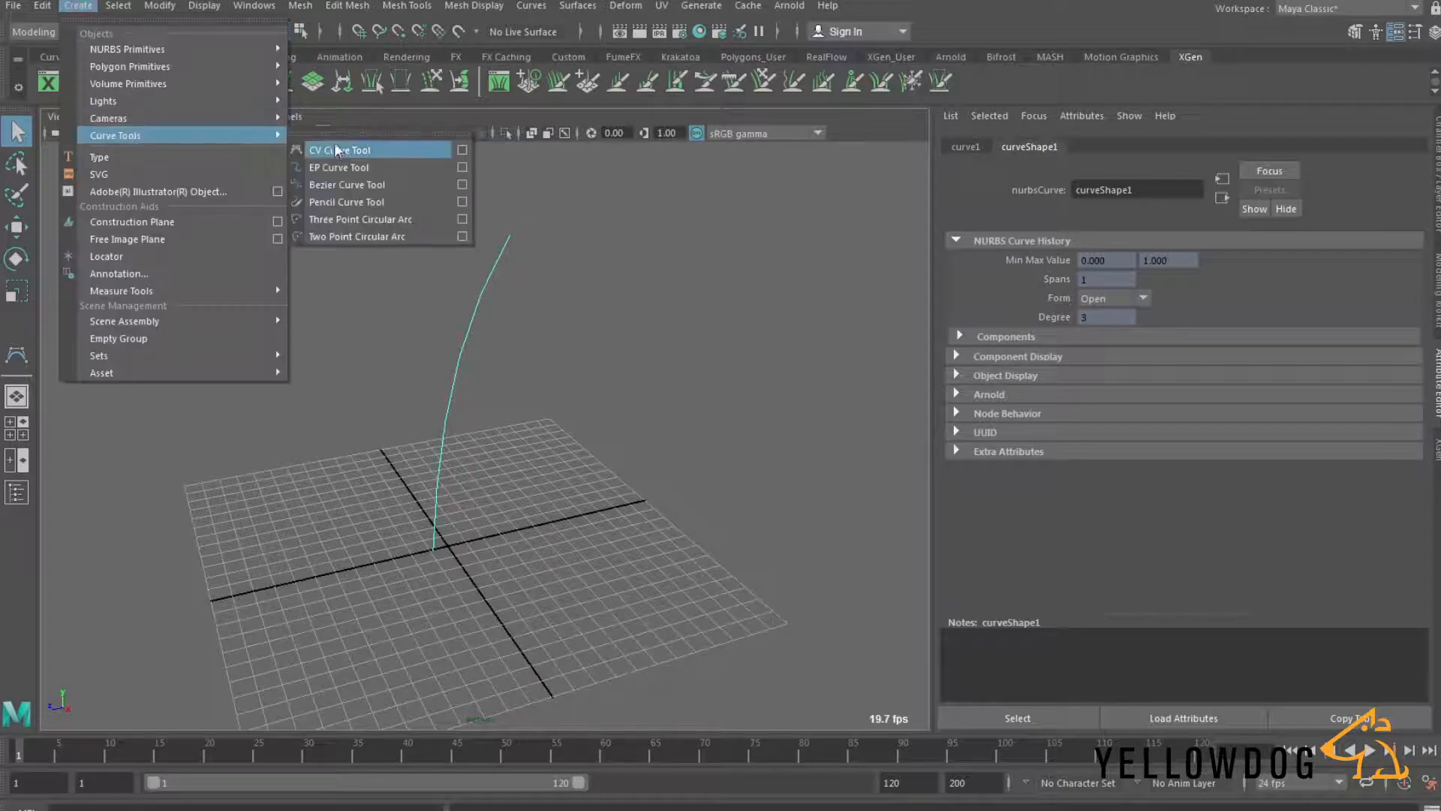
mouse_move(178, 49)
click(322, 187)
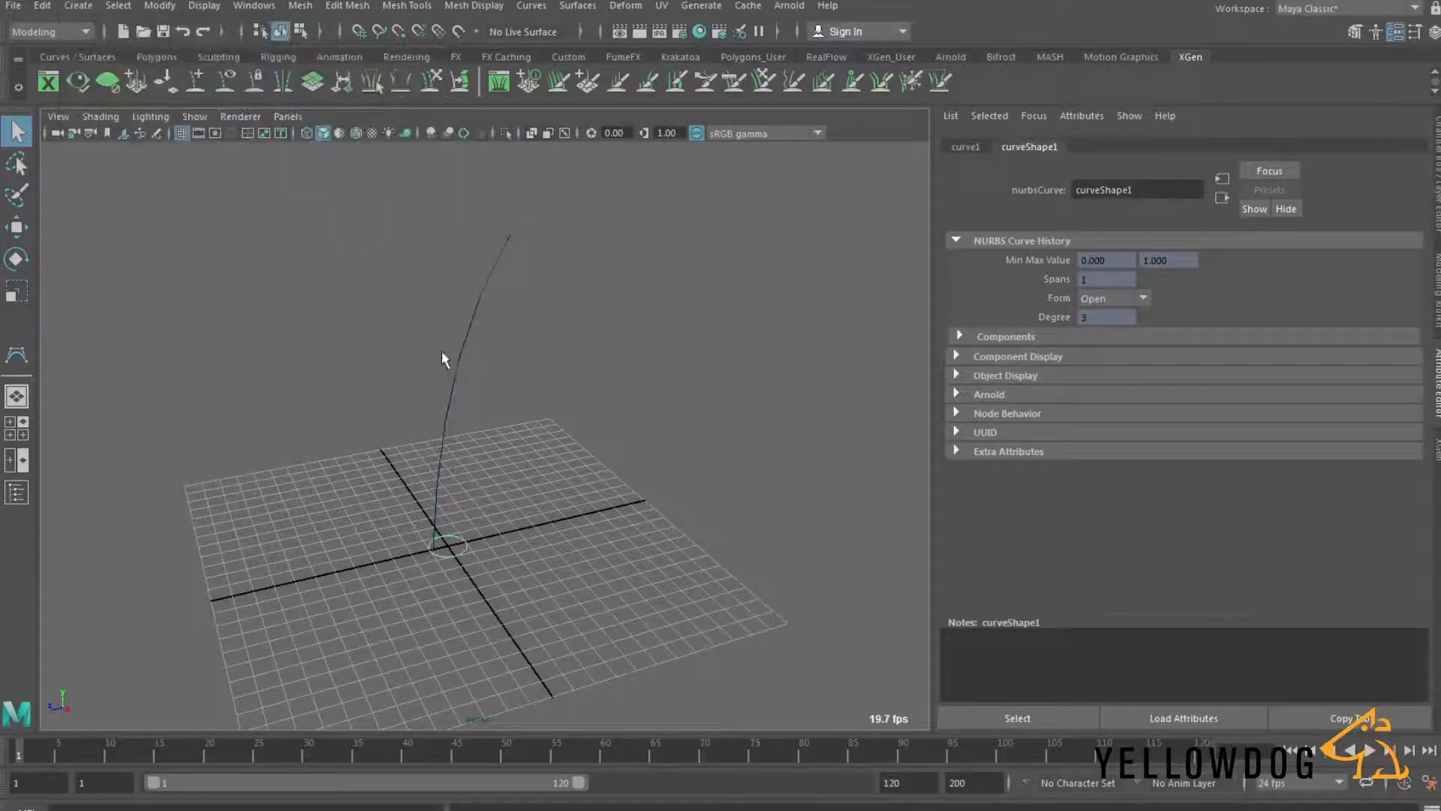
Step: Move the circle to the base of the curve and scale it down to a small shaft profile
key(w)
alt+drag(492, 617, 436, 587)
drag(339, 658, 545, 577)
key(r)
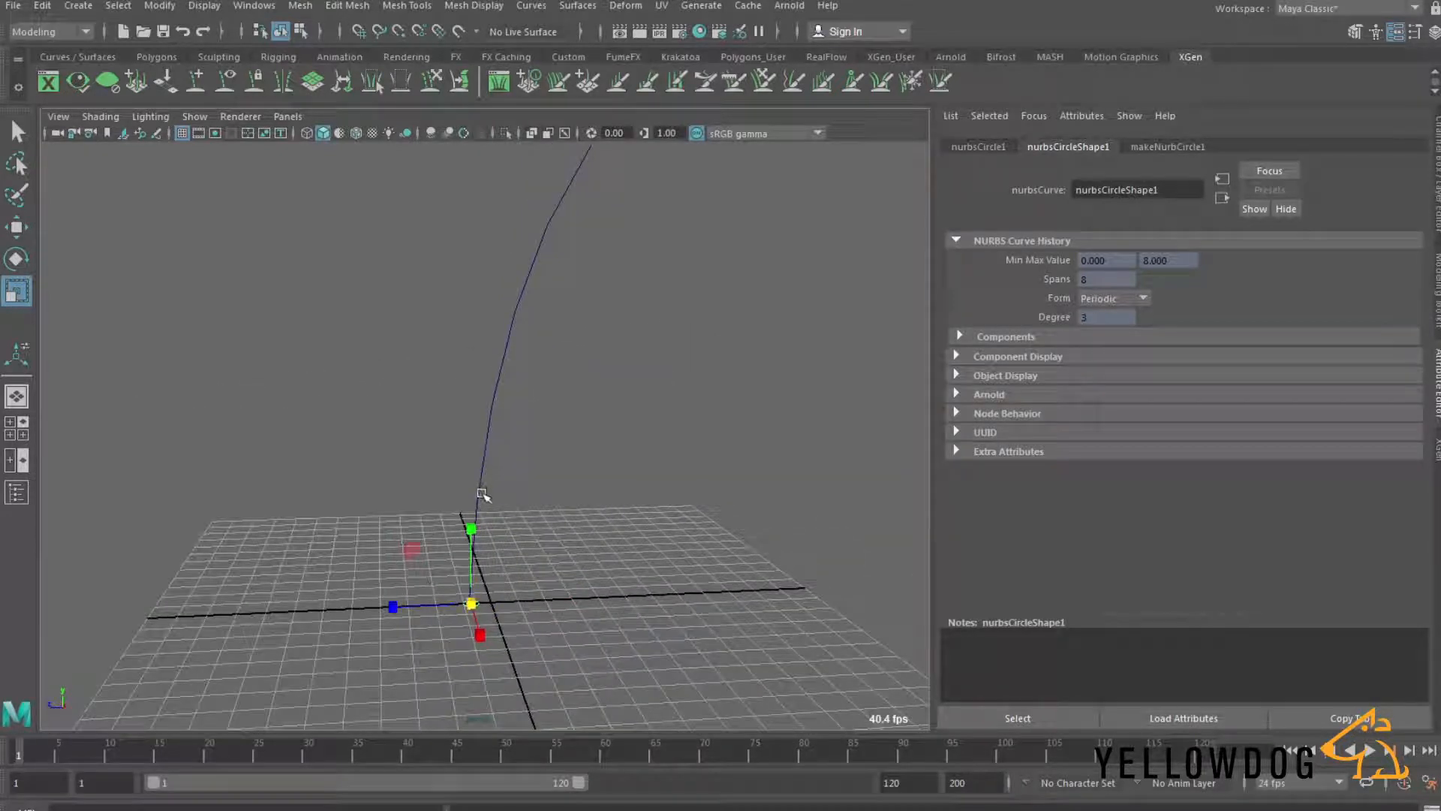
Step: Add the curve to the selected circle, and reset the surface Extrude options to their defaults
click(481, 489)
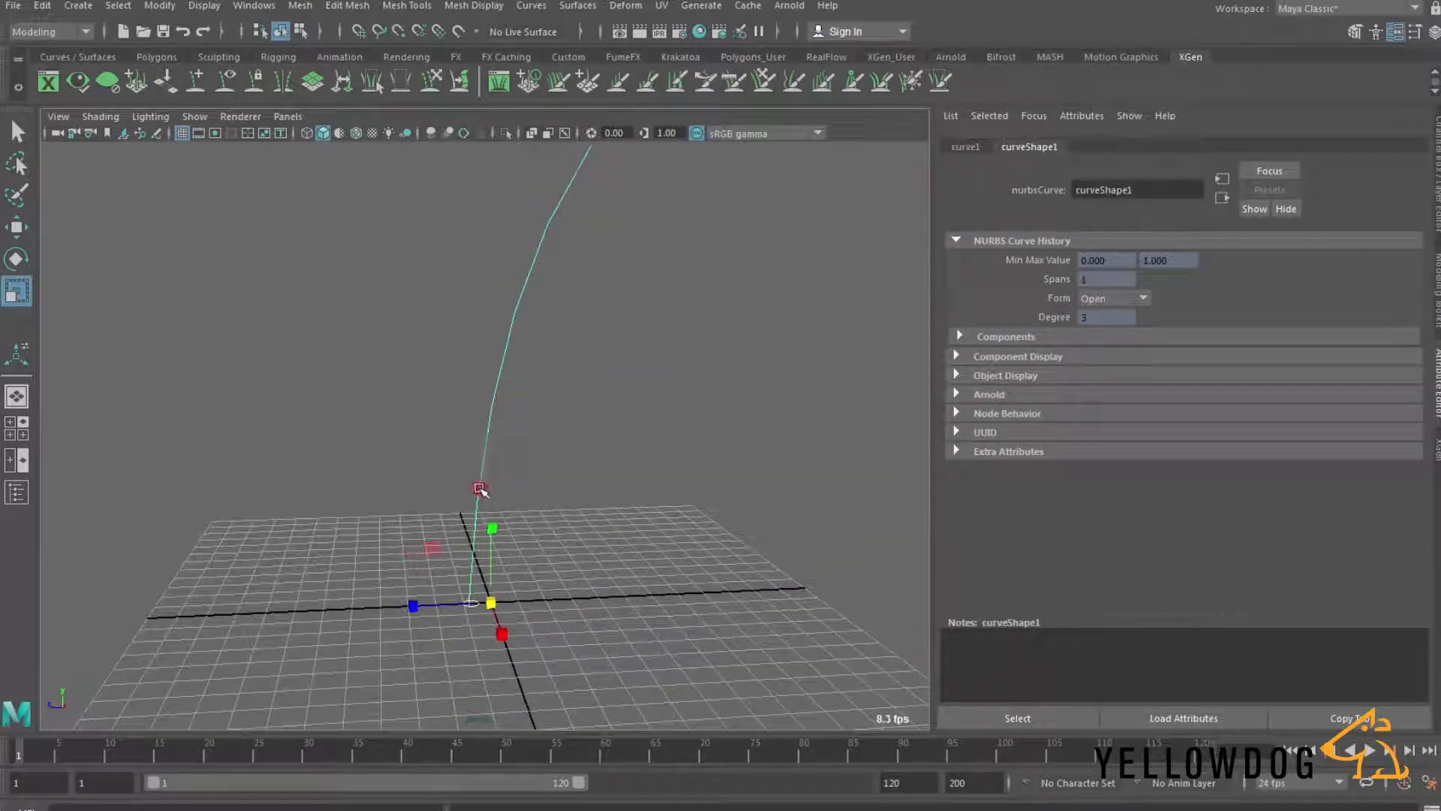
click(585, 10)
click(739, 134)
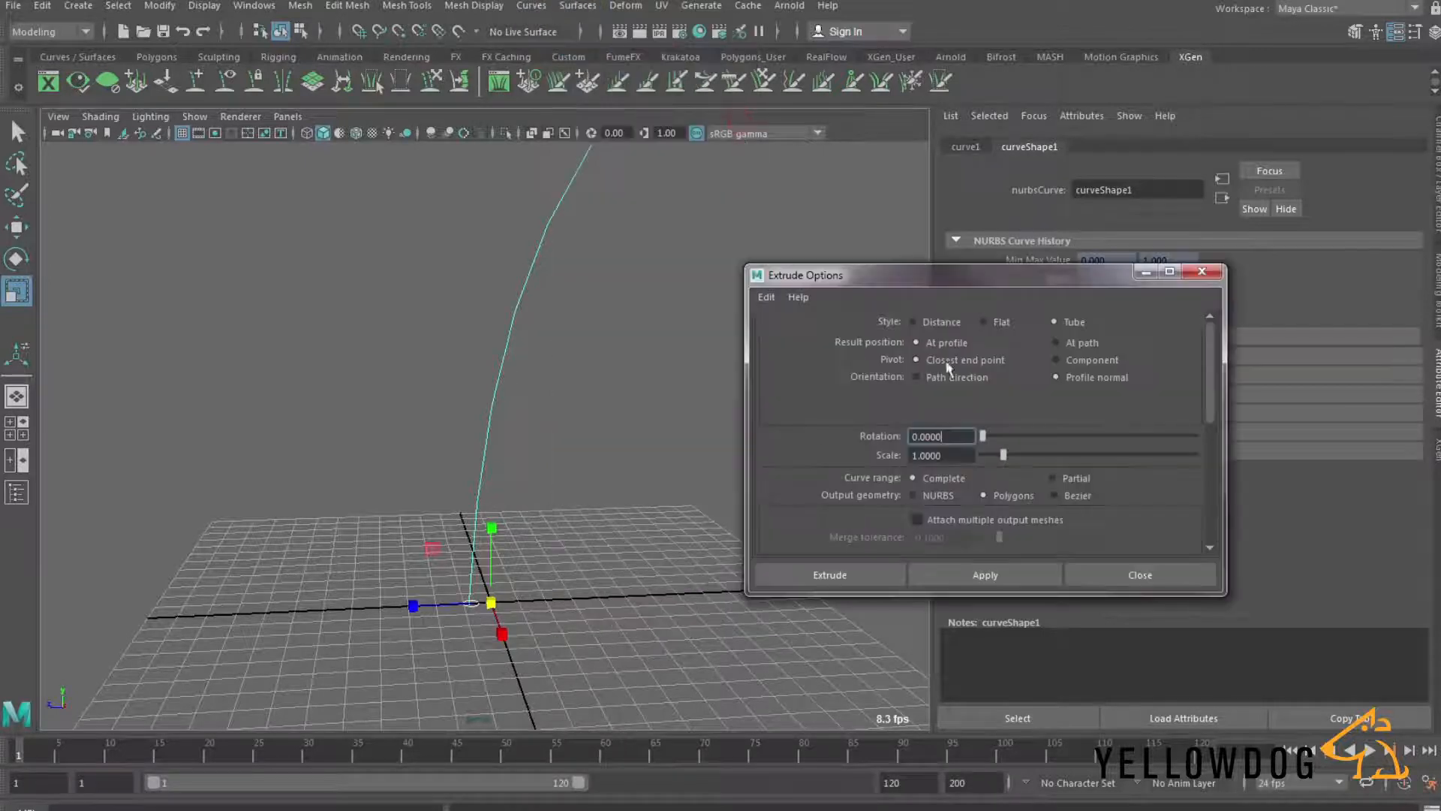
drag(966, 282, 777, 258)
click(578, 271)
click(600, 316)
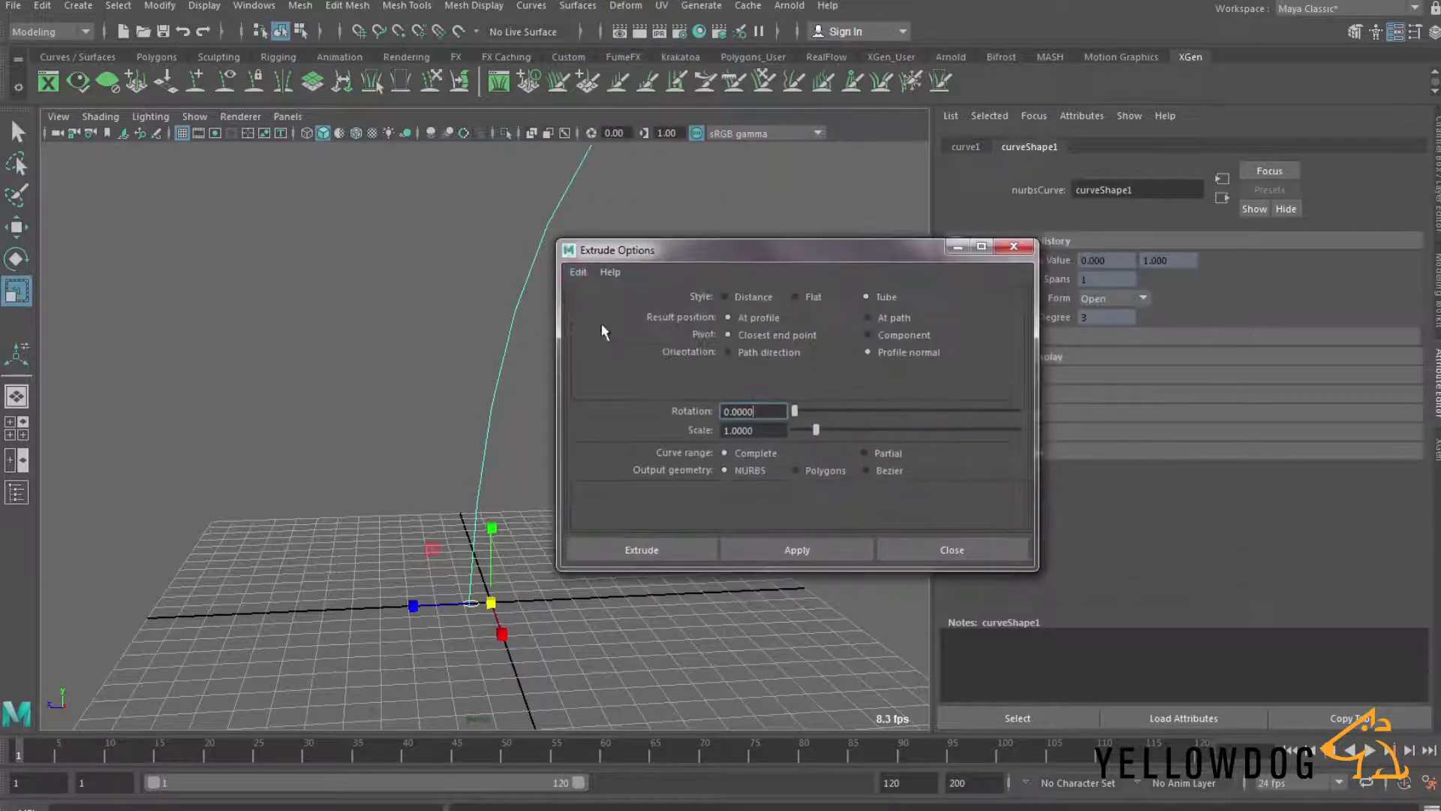
Step: Extrude the circle along the curve as a tube, with polygon output geometry and quads as the type
click(809, 478)
scroll(713, 461, down, 2)
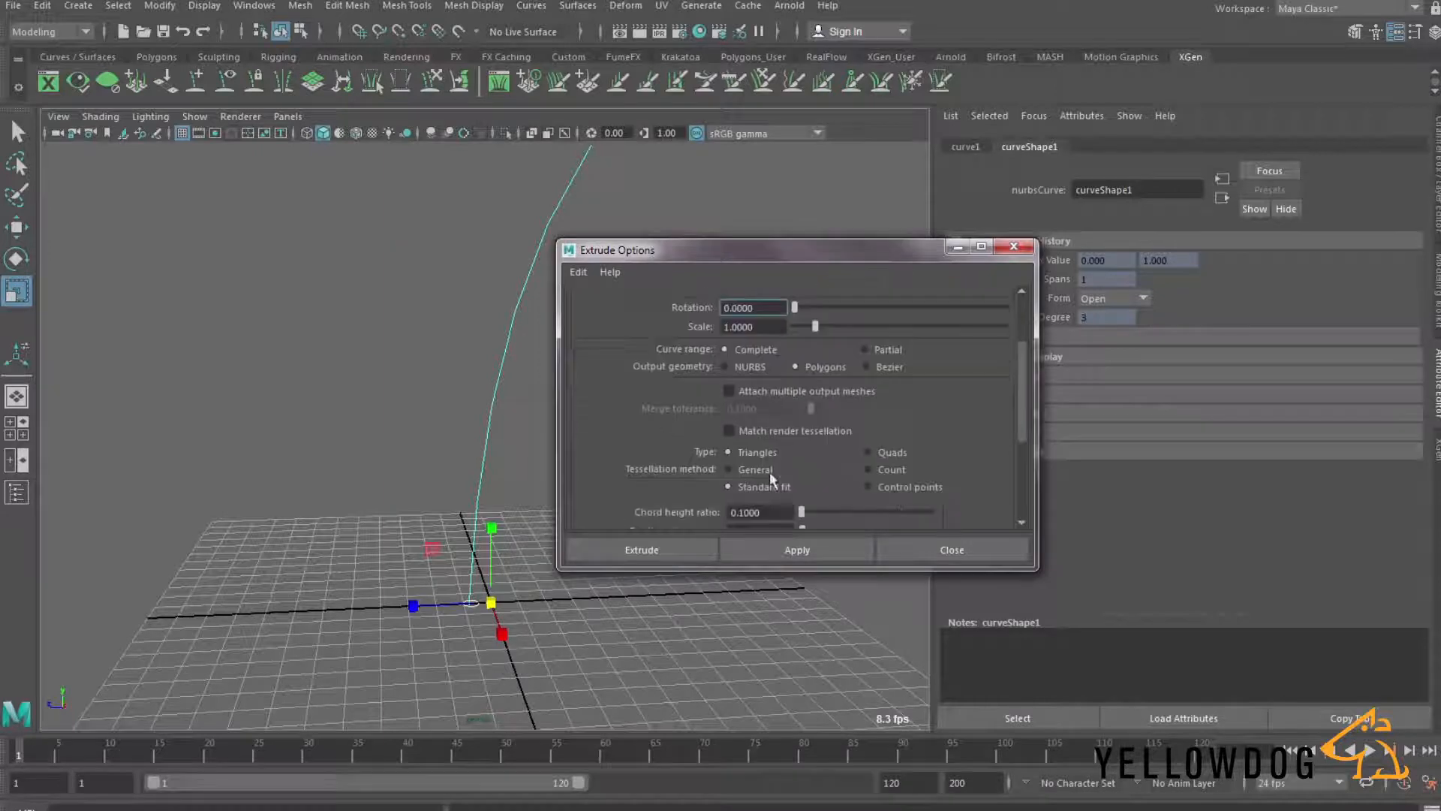
scroll(655, 456, down, 2)
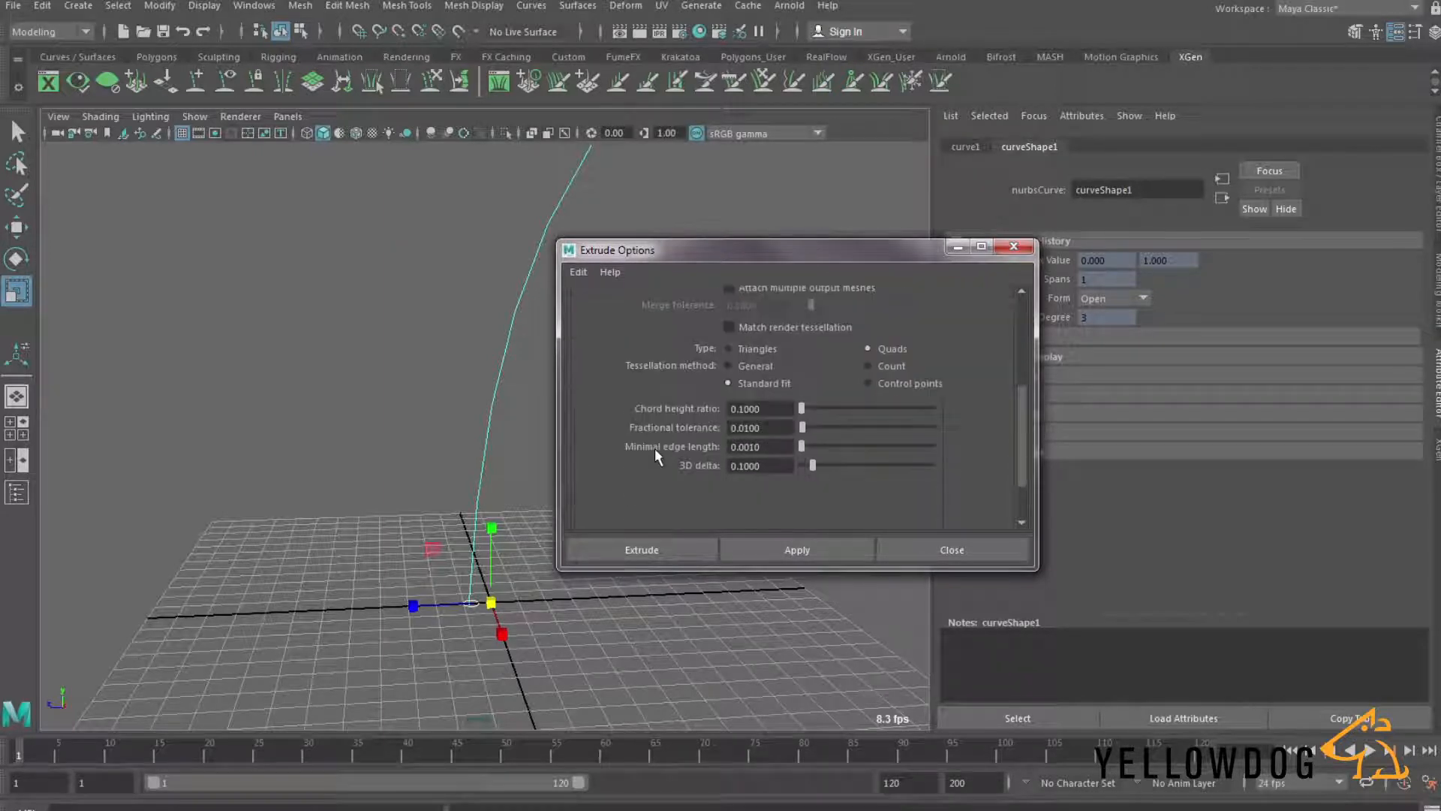
scroll(654, 448, up, 3)
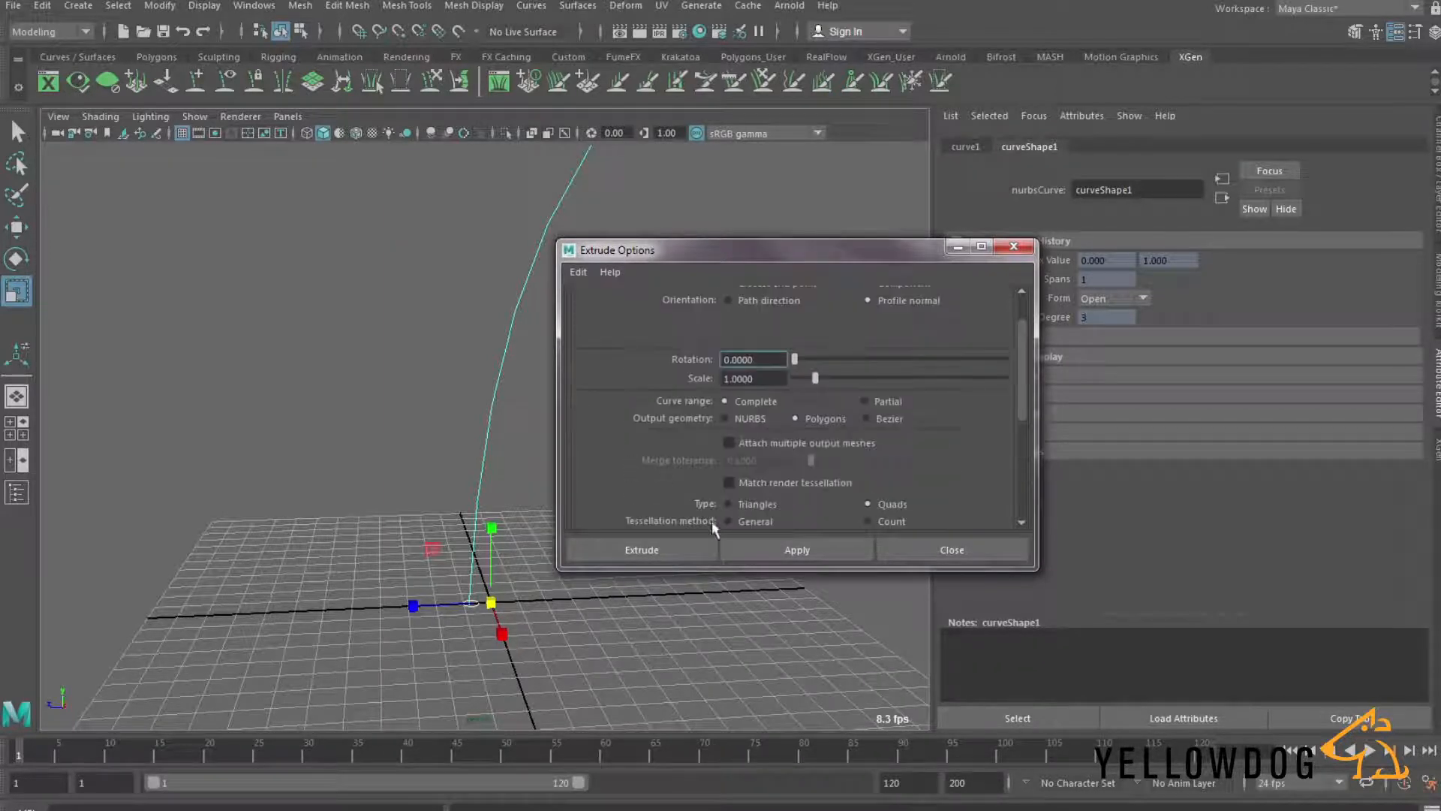
click(679, 548)
Step: Turn on Fixed Path for the extrusion and lower its scale to about 0.16 to taper the tube toward its tip
alt+middle_drag(726, 397, 600, 458)
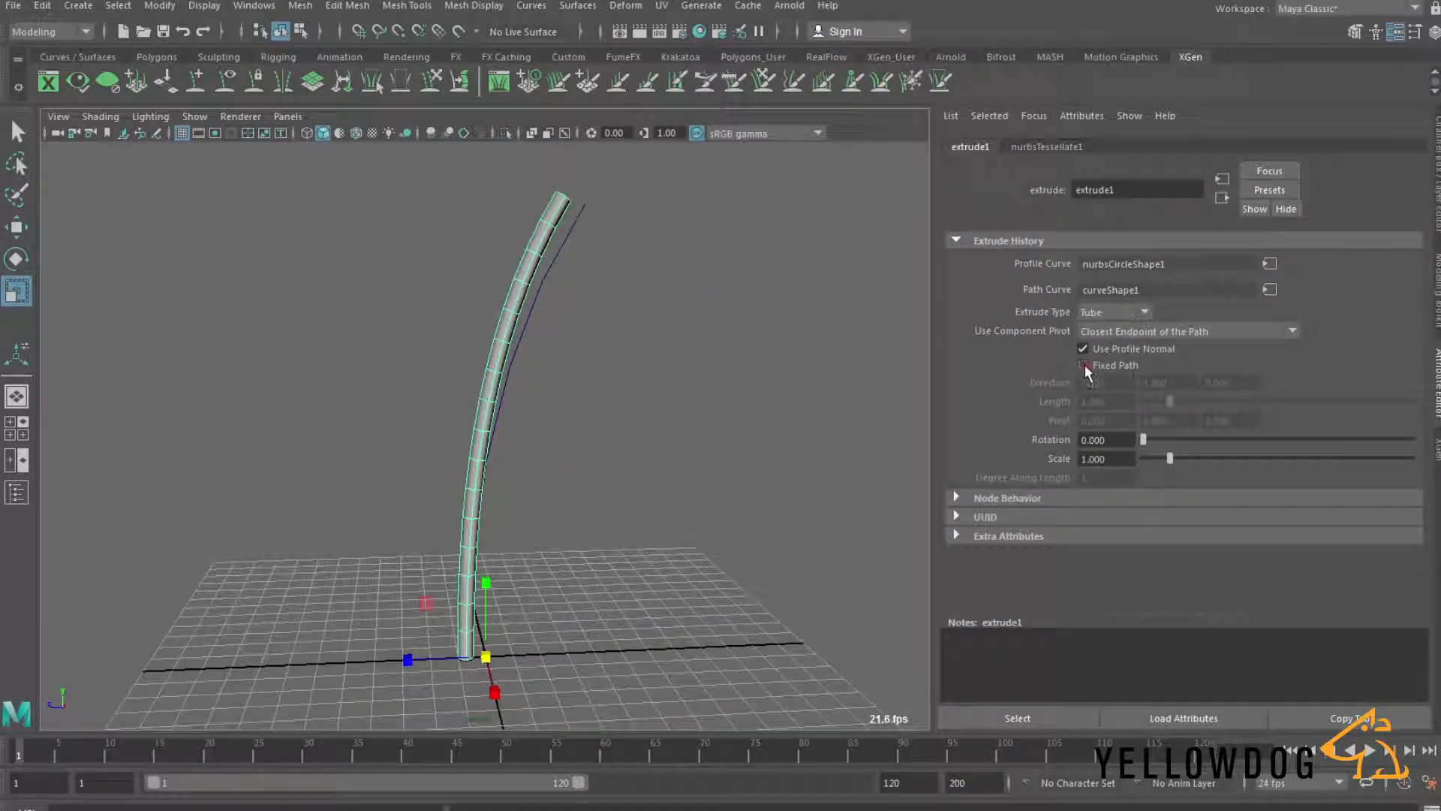
click(1083, 365)
drag(1171, 459, 1144, 457)
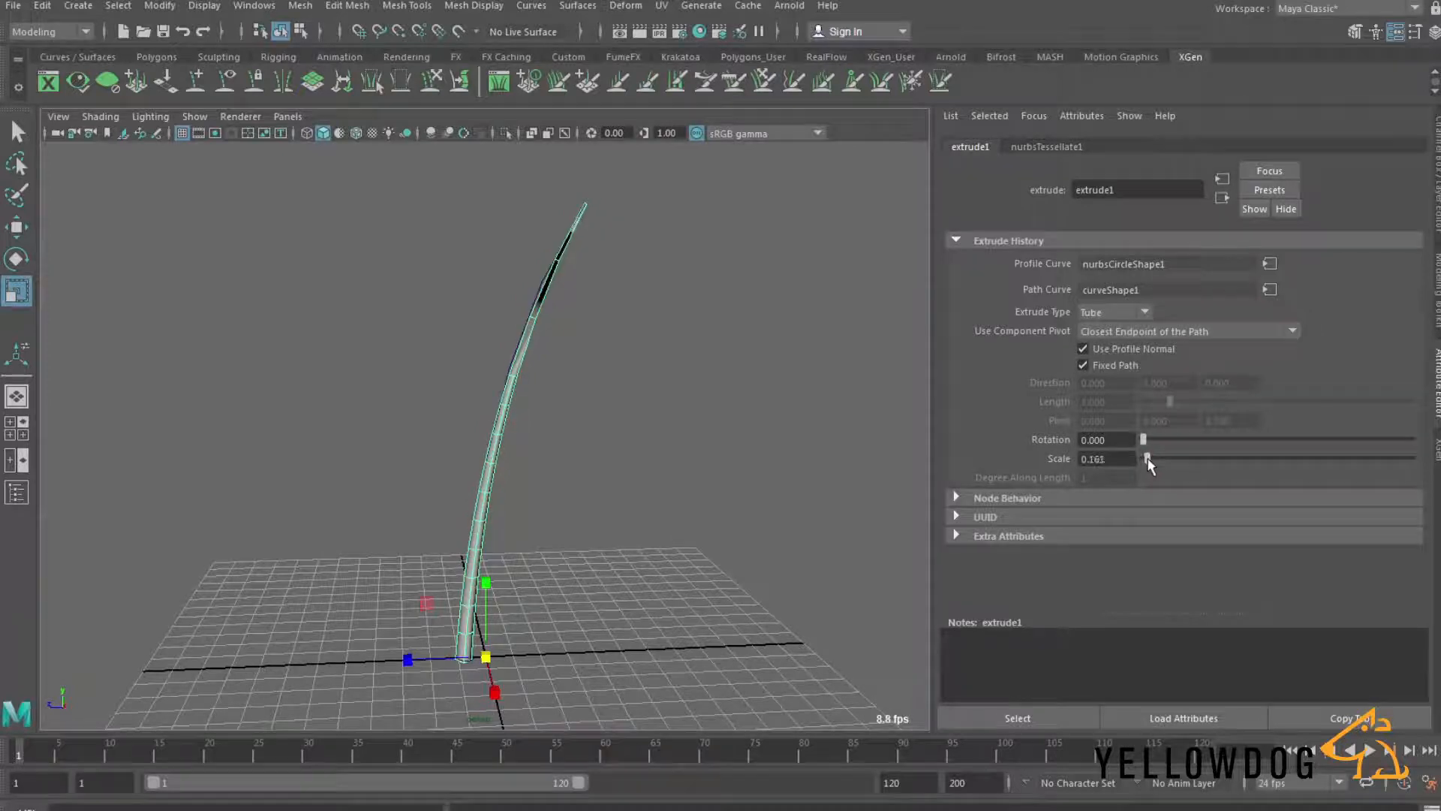
Step: Change the tube's tessellation format to General, with a U number of 8 and a V number of 29
click(1051, 146)
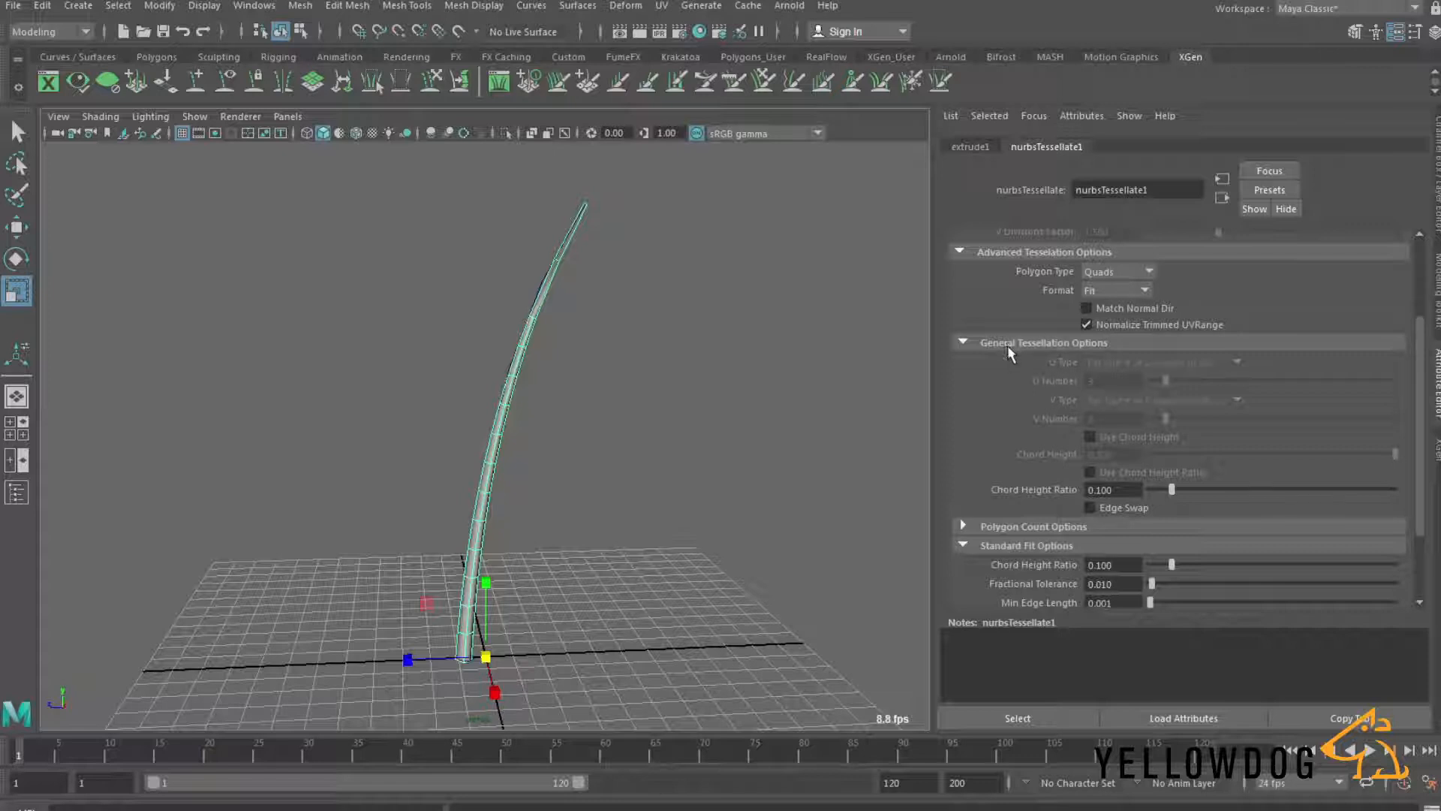
scroll(1039, 450, down, 2)
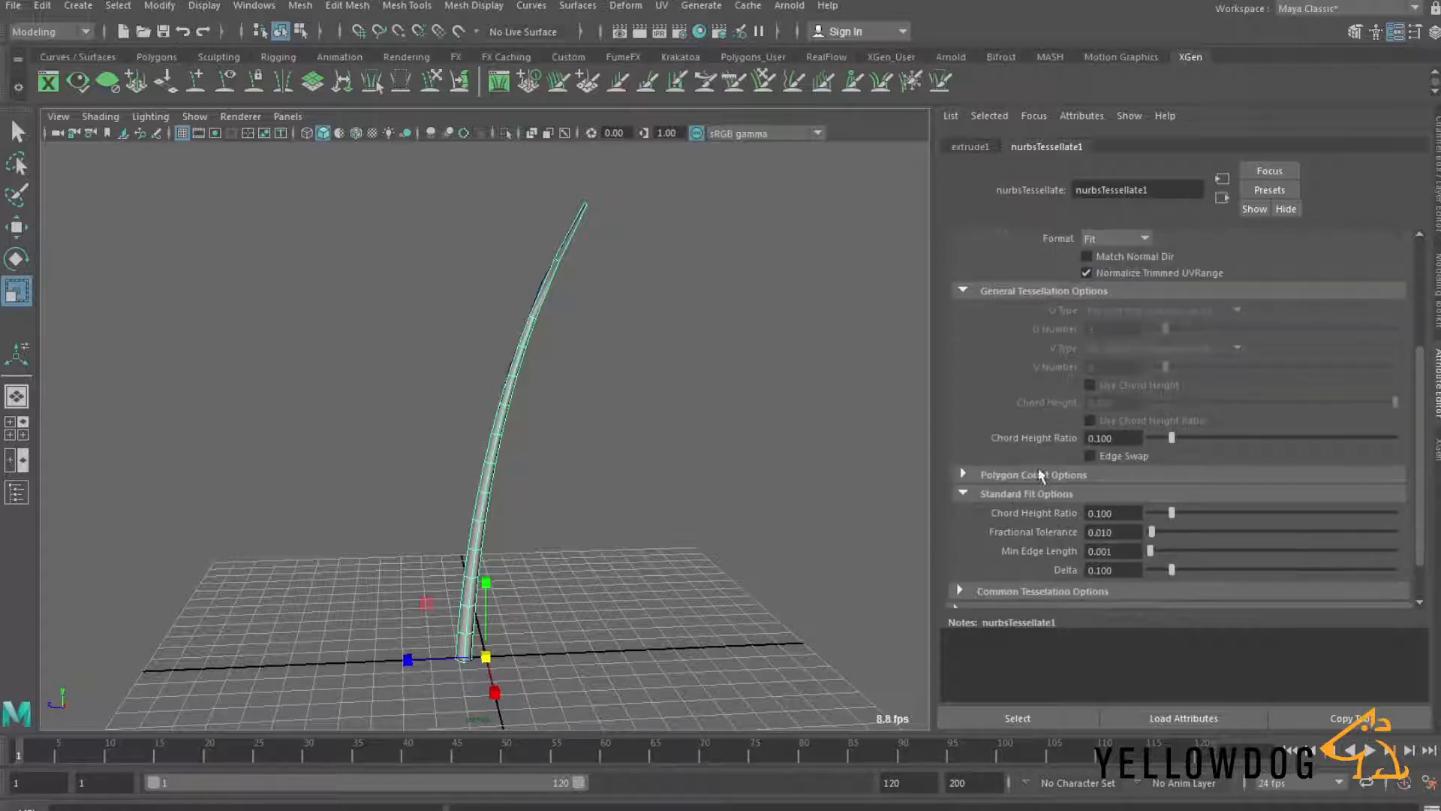
scroll(1041, 480, up, 2)
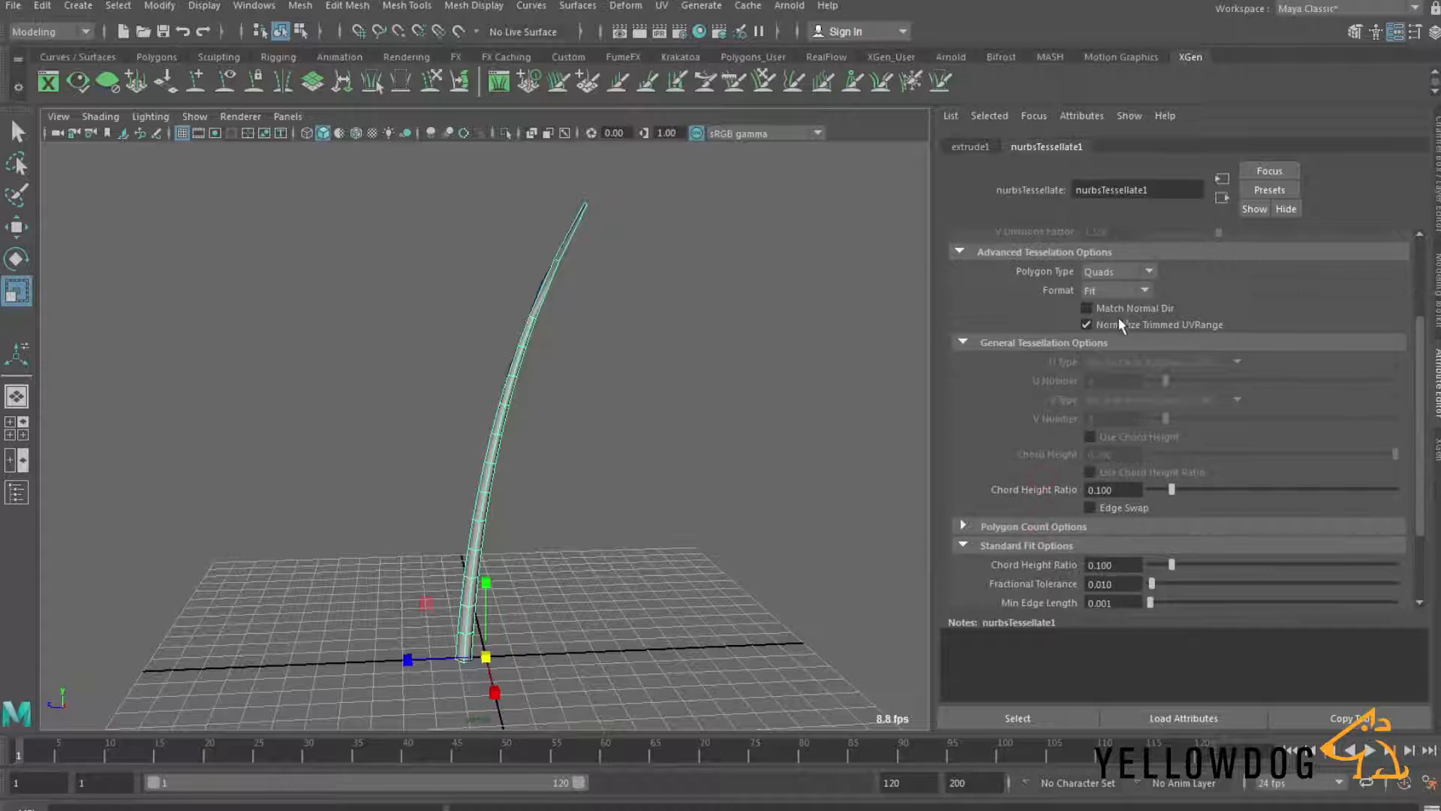
click(1119, 291)
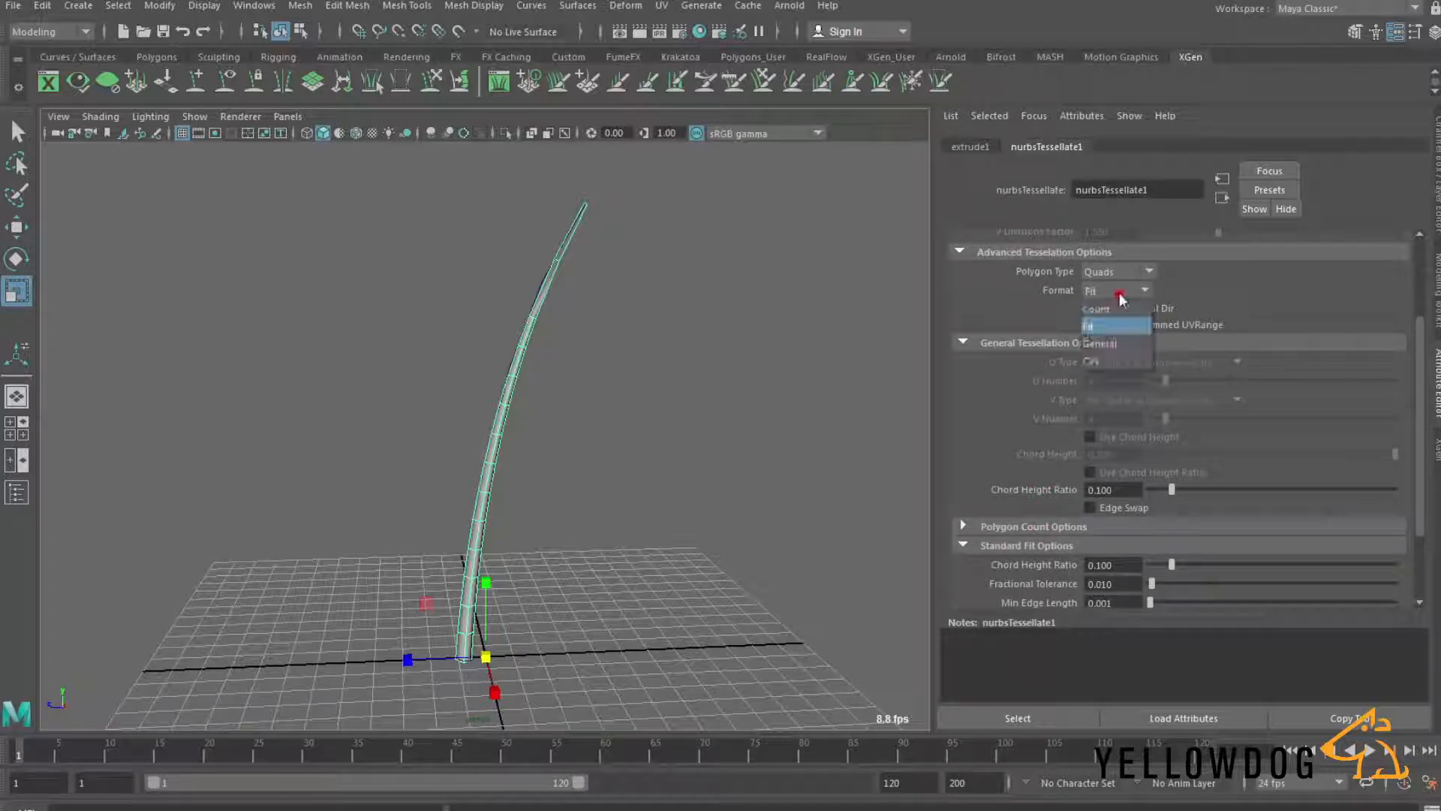
click(1109, 346)
drag(1166, 377, 1196, 378)
drag(1107, 382, 1023, 388)
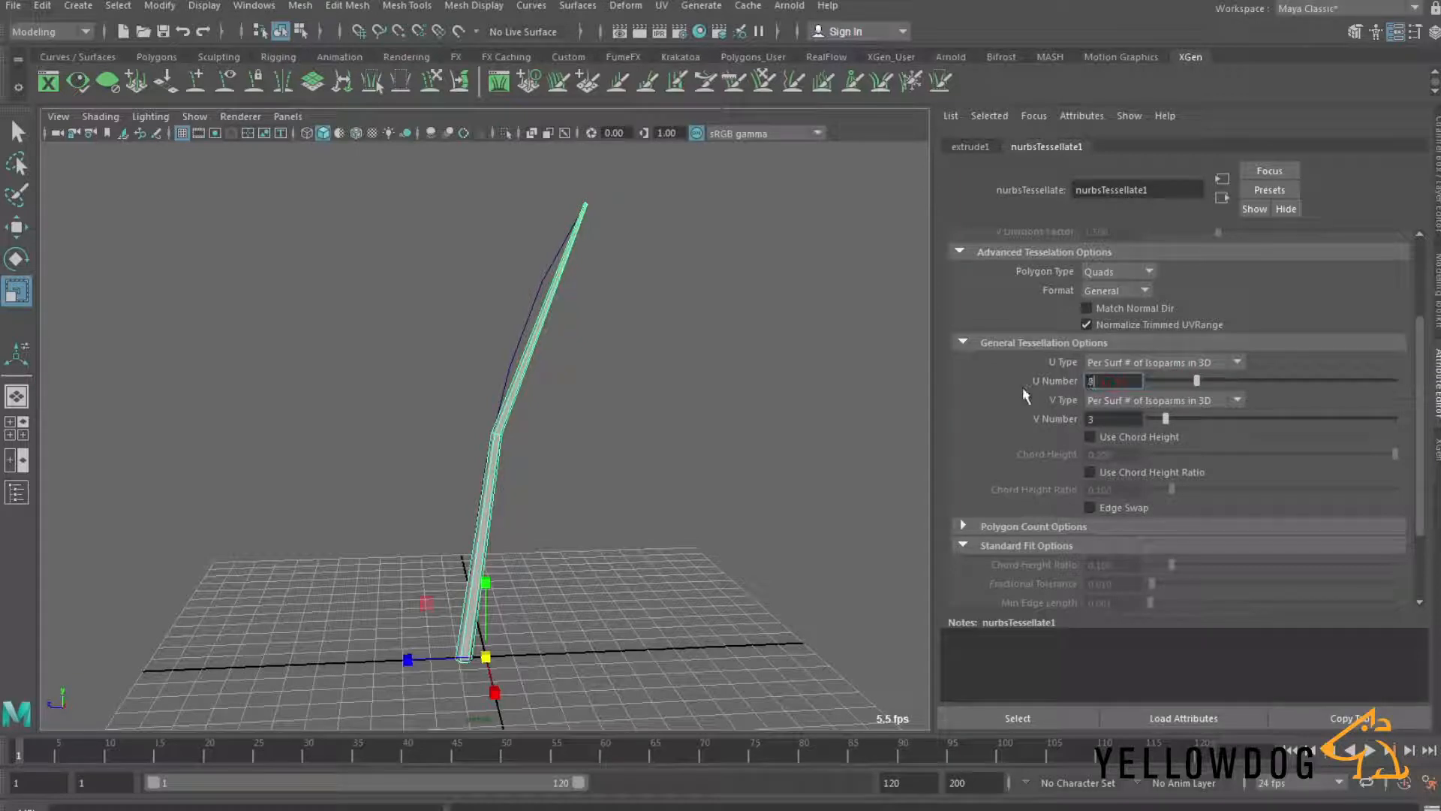
drag(1165, 419, 1243, 432)
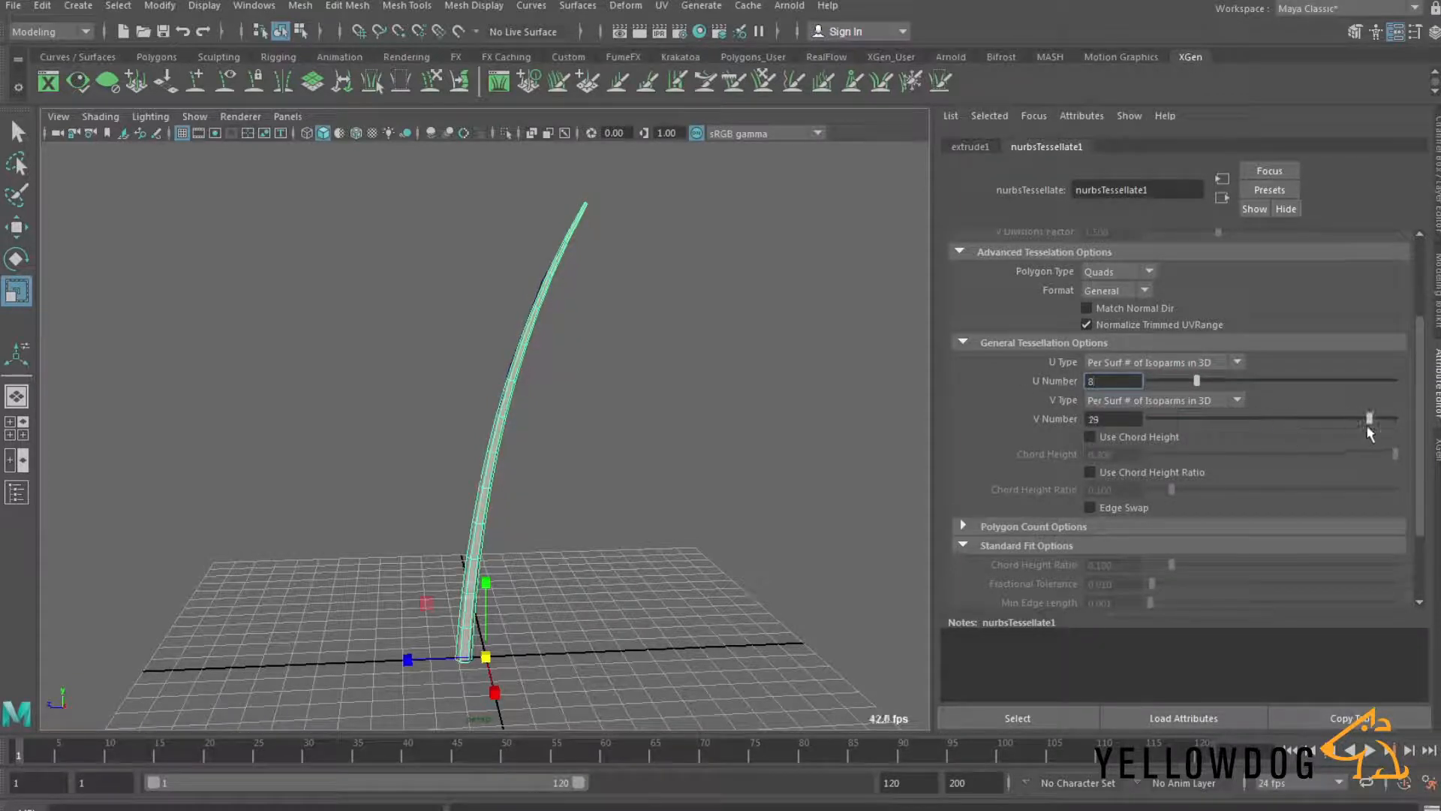
mouse_move(616, 489)
alt+mouse_down()
mouse_move(646, 489)
mouse_move(631, 490)
alt+mouse_up()
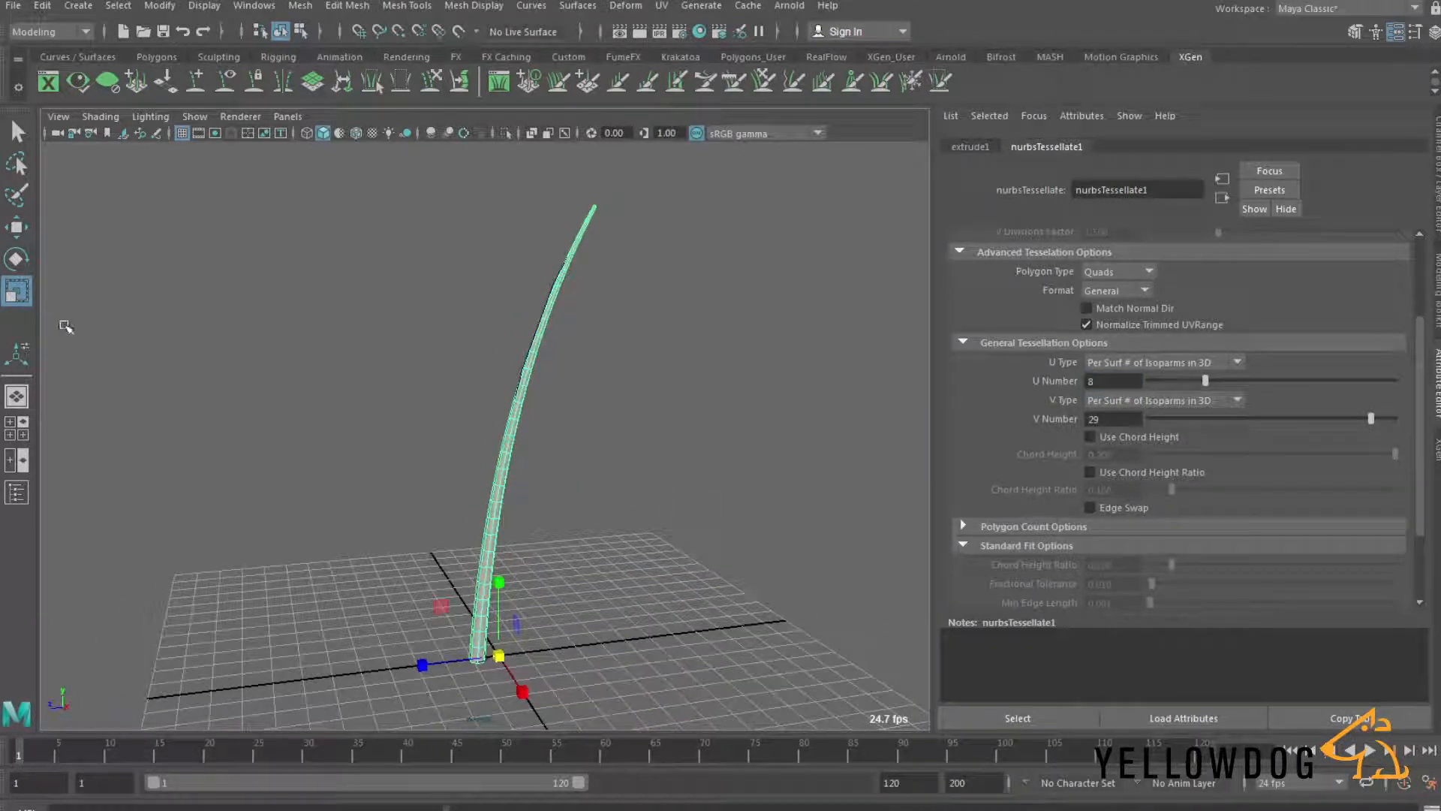
Step: Select the extruded surface in the Outliner and delete its history
click(261, 6)
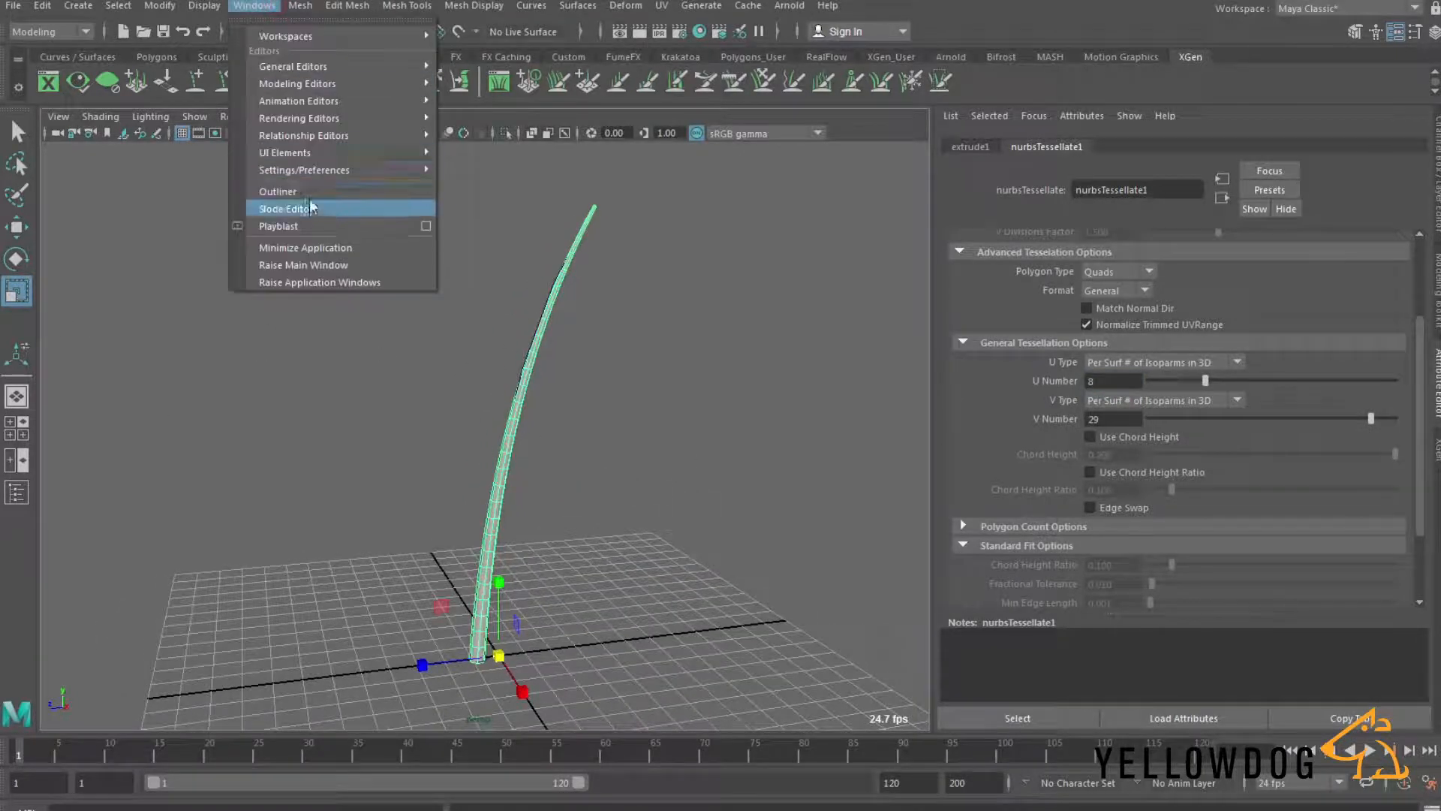
click(303, 193)
drag(205, 187, 163, 167)
drag(103, 320, 119, 335)
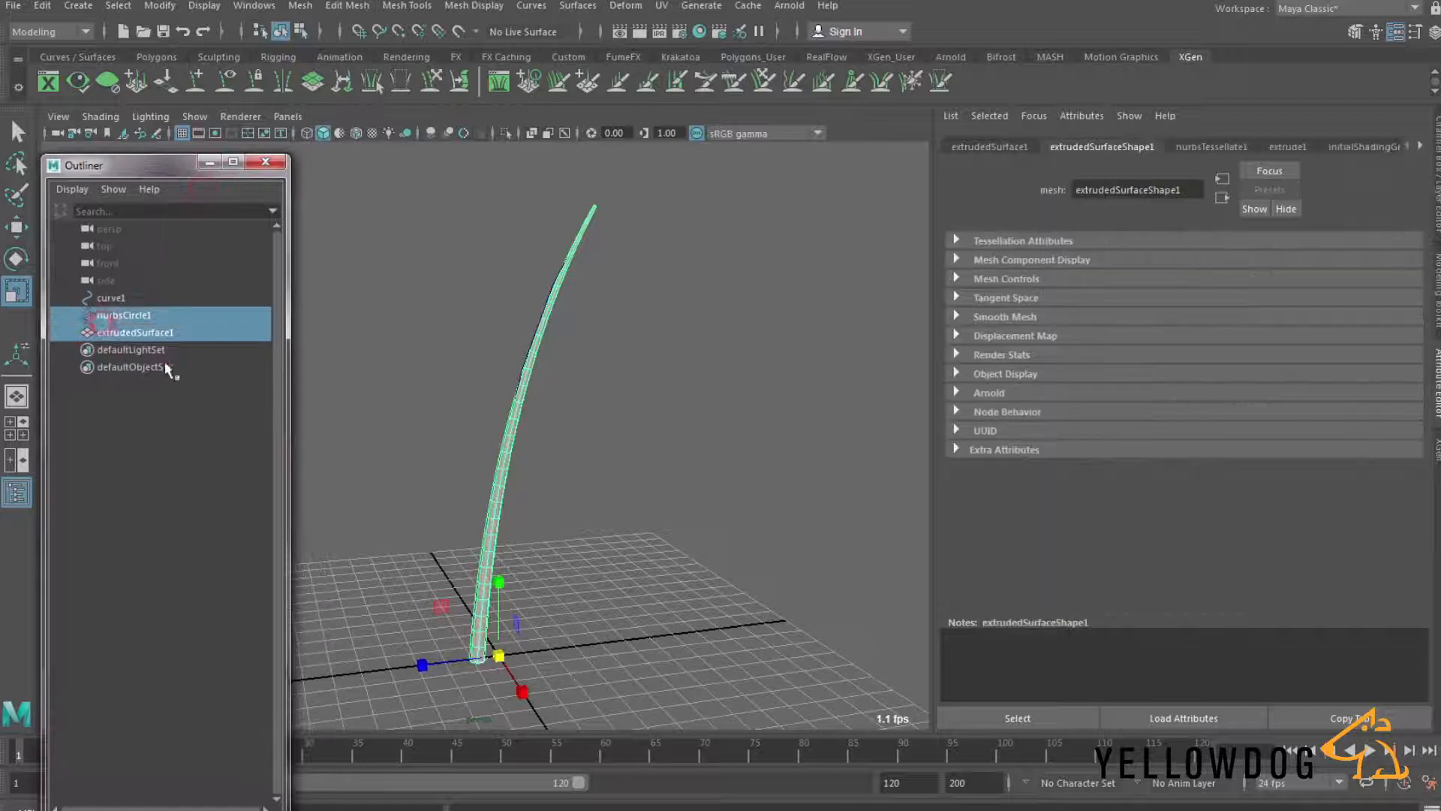
click(128, 332)
click(42, 5)
mouse_move(150, 209)
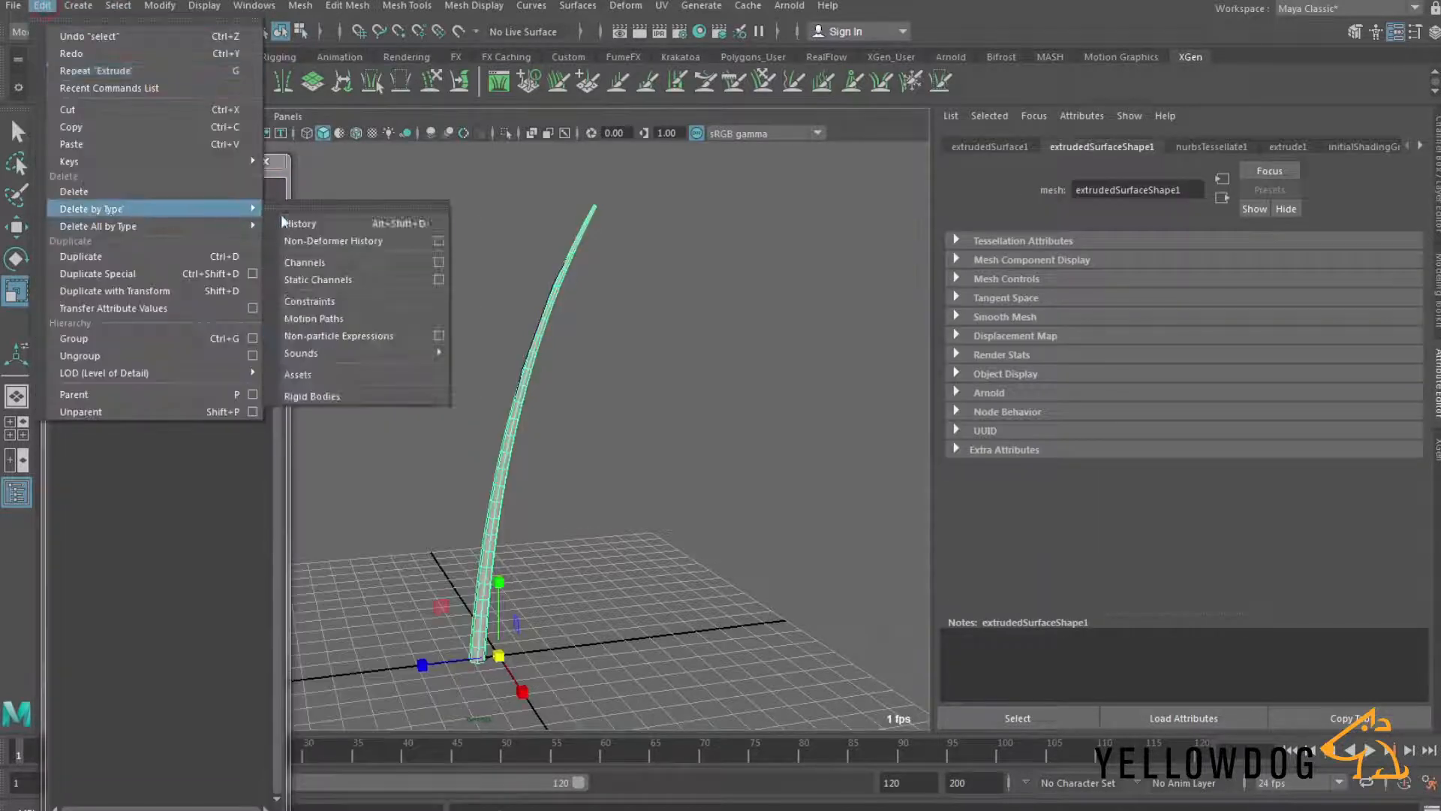
click(290, 220)
Step: Delete the path curve and the circle profile, and close the Outliner
click(115, 297)
shift+click(126, 315)
key(Delete)
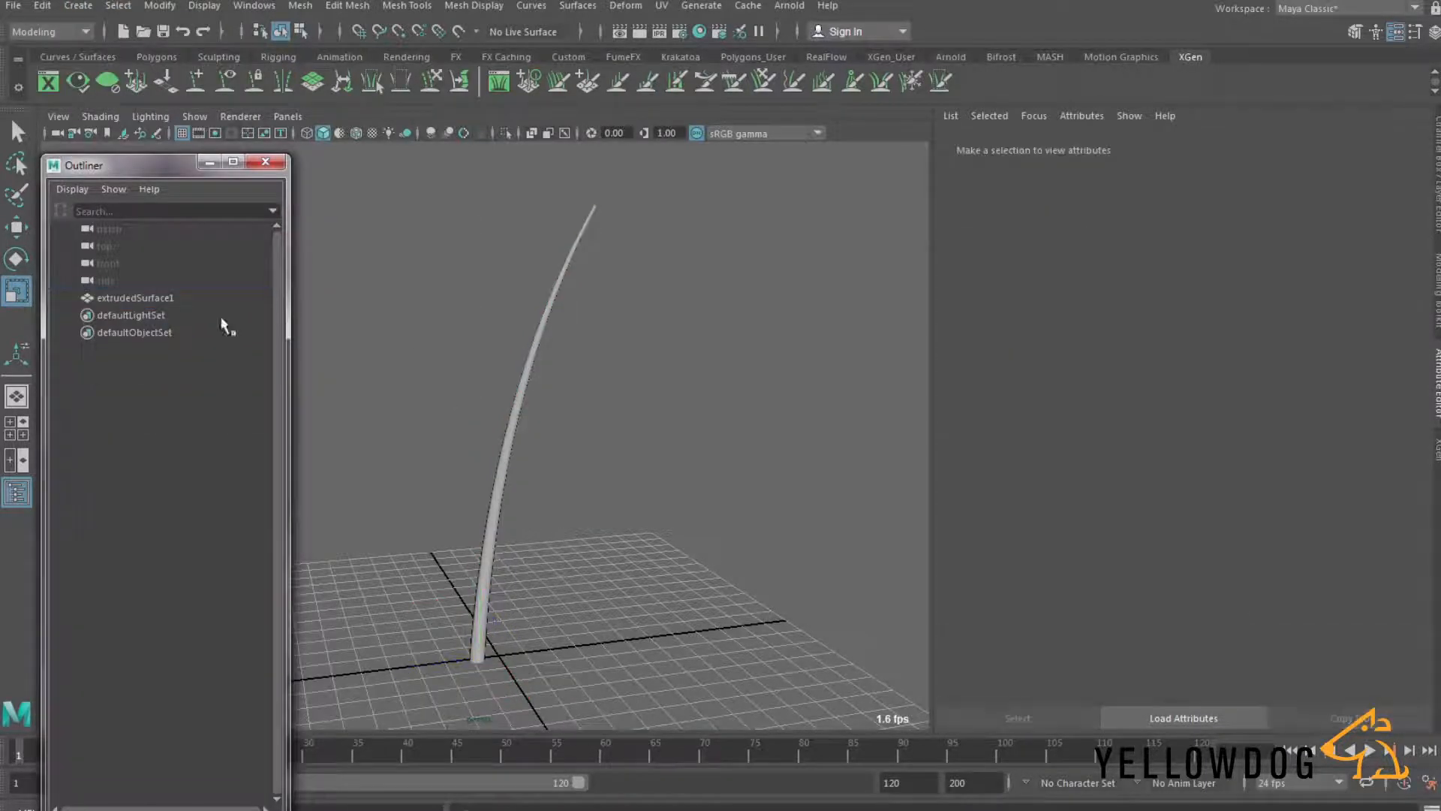
alt+drag(542, 536, 507, 551)
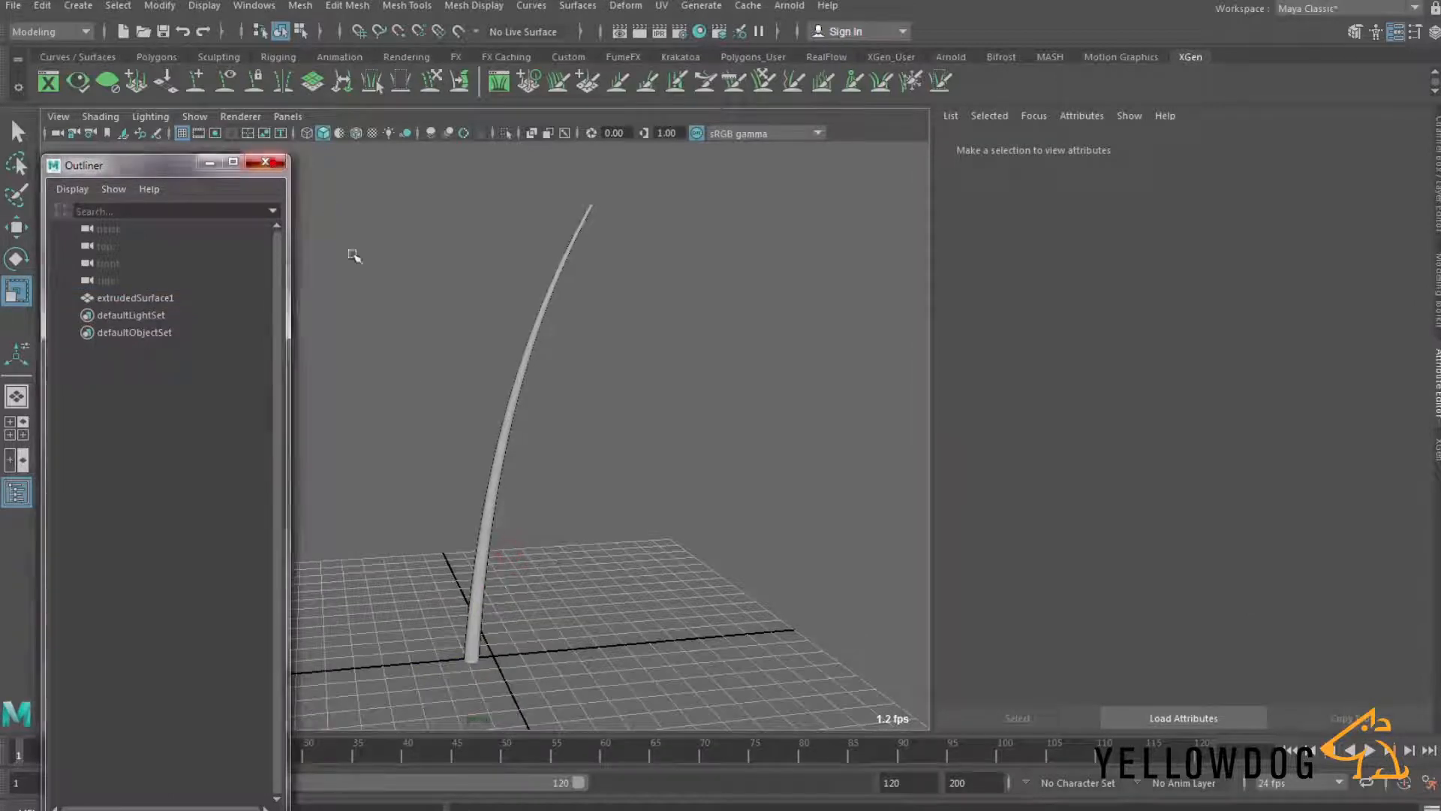
click(267, 162)
Step: Switch the tapered tube to face selection and select the lengthwise column of faces along one side
click(489, 544)
right_drag(487, 494, 478, 409)
alt+drag(484, 625, 643, 621)
alt+right_drag(550, 618, 856, 589)
click(568, 612)
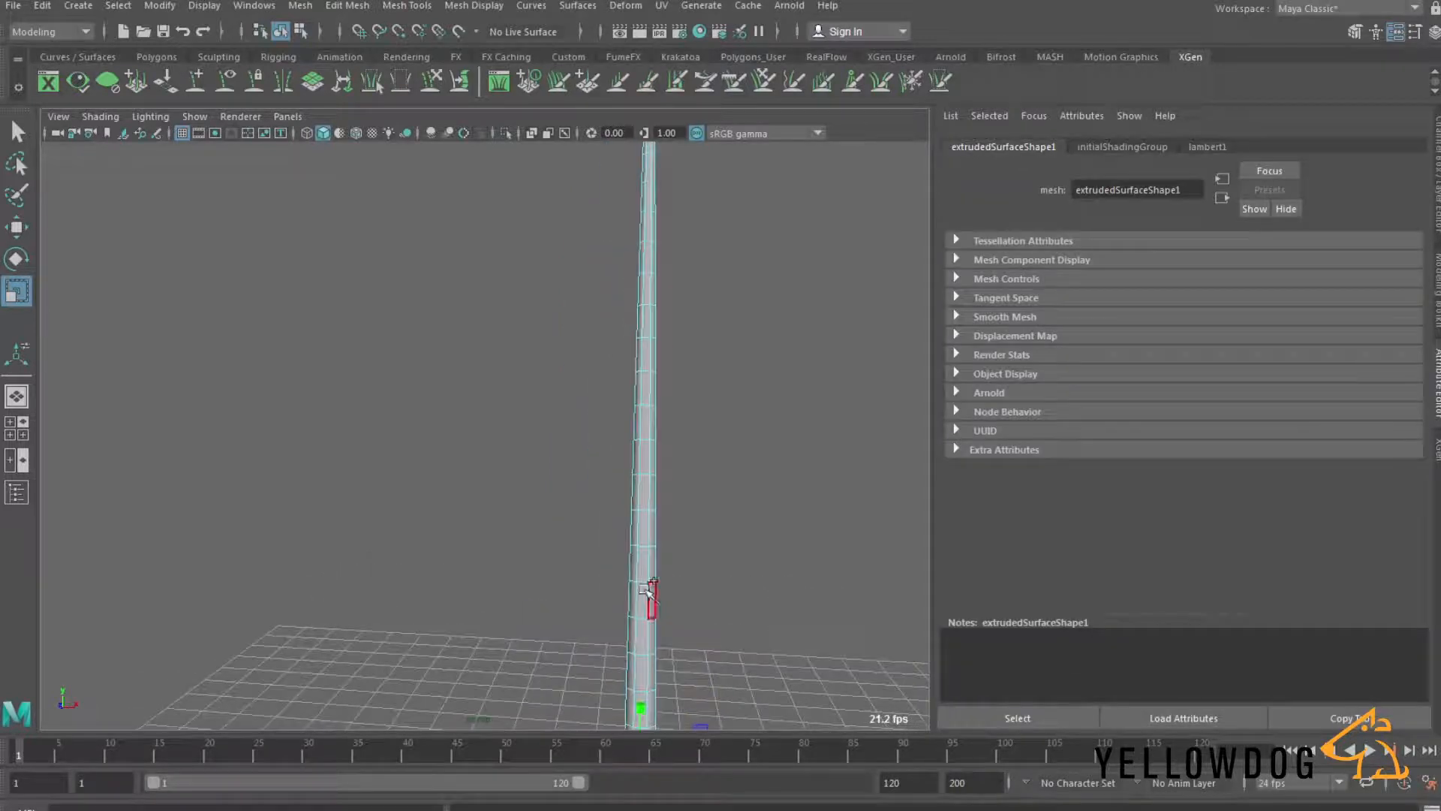
shift+click(644, 591)
click(801, 643)
alt+middle_drag(705, 605, 670, 480)
click(614, 689)
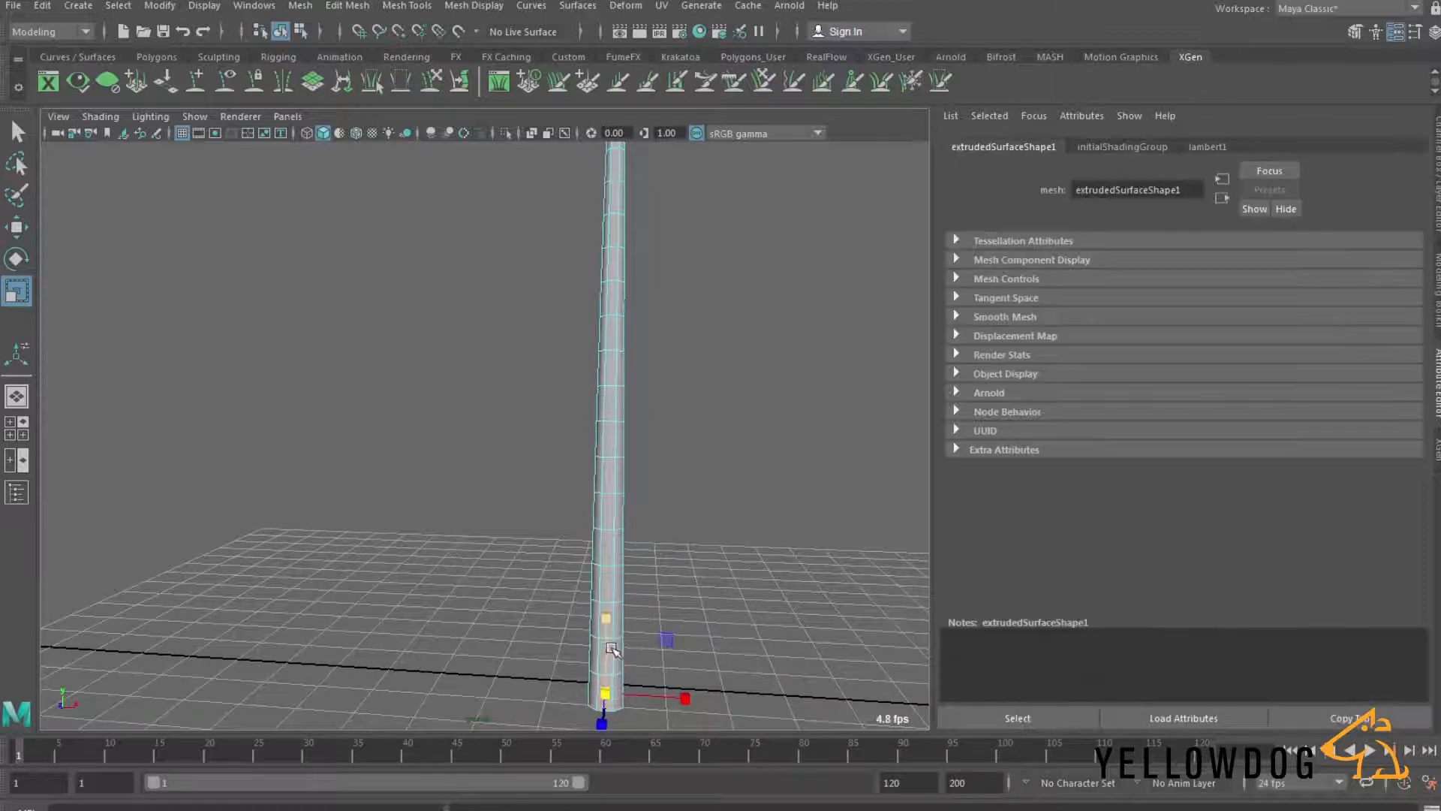
alt+drag(730, 675, 665, 556)
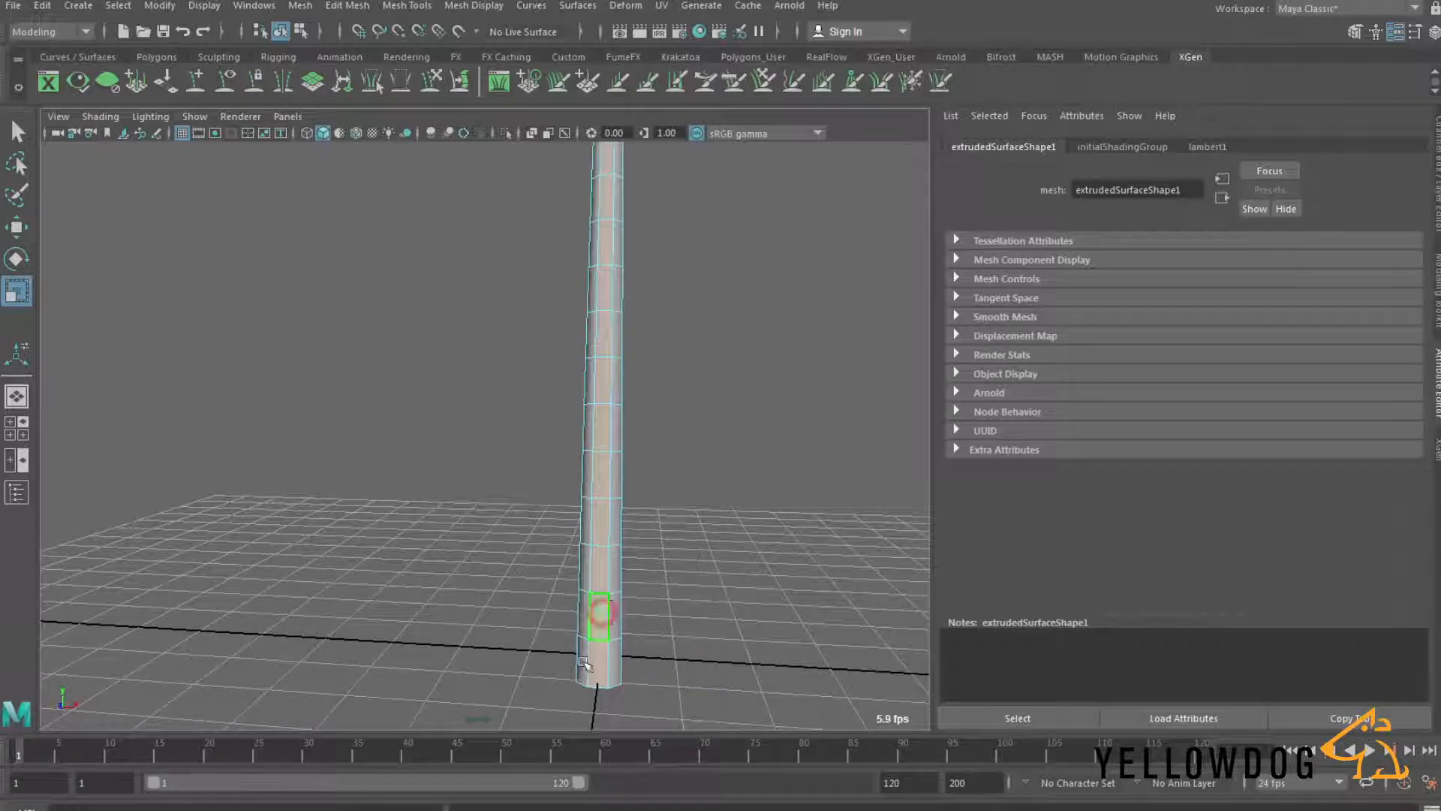
Step: Add the lengthwise column of faces on the opposite side of the tube to the selection
alt+drag(627, 633, 373, 571)
click(359, 562)
shift+double_click(353, 520)
alt+drag(364, 598, 553, 495)
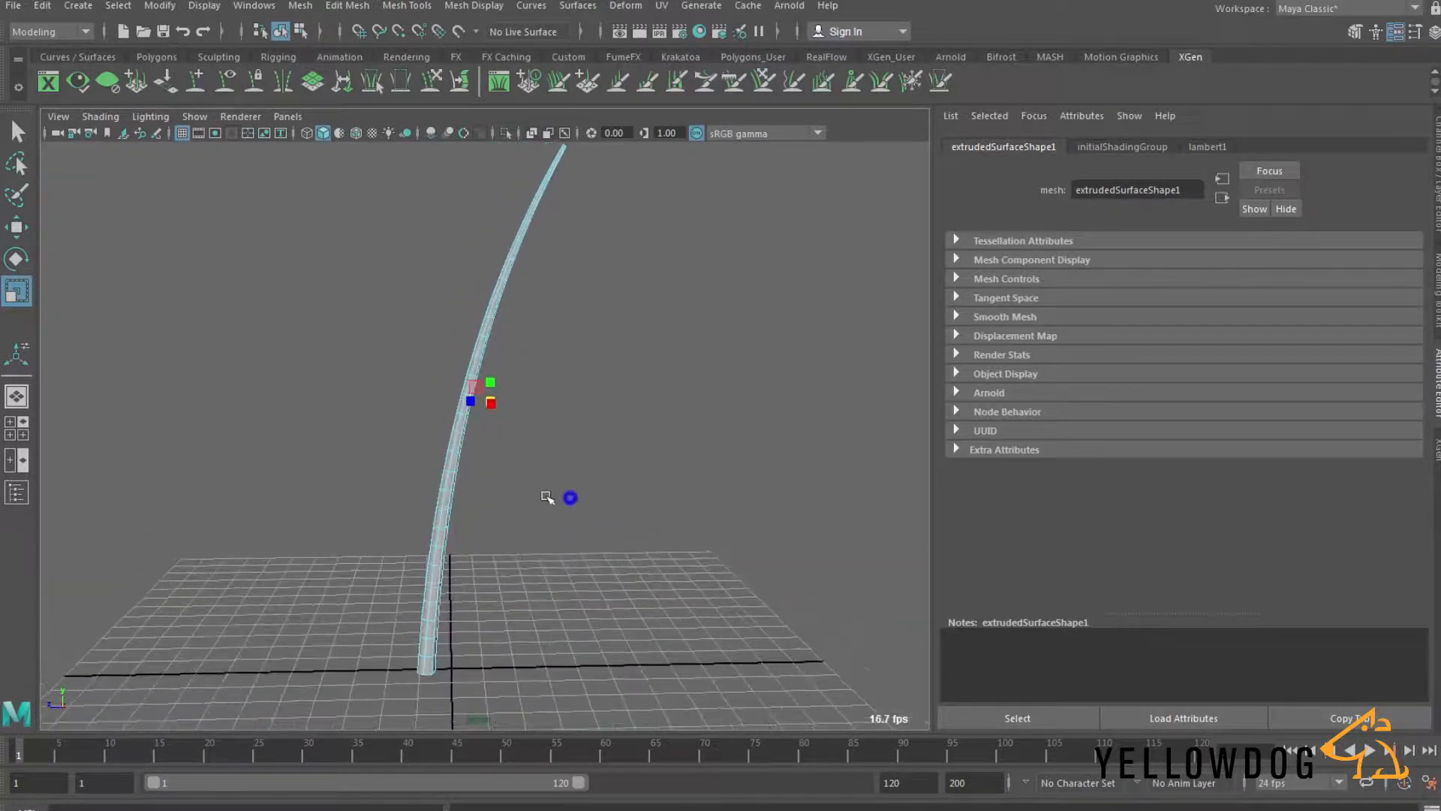
Step: Start a new XGen description on the selected faces and name it FeathersMain
click(1196, 57)
click(48, 81)
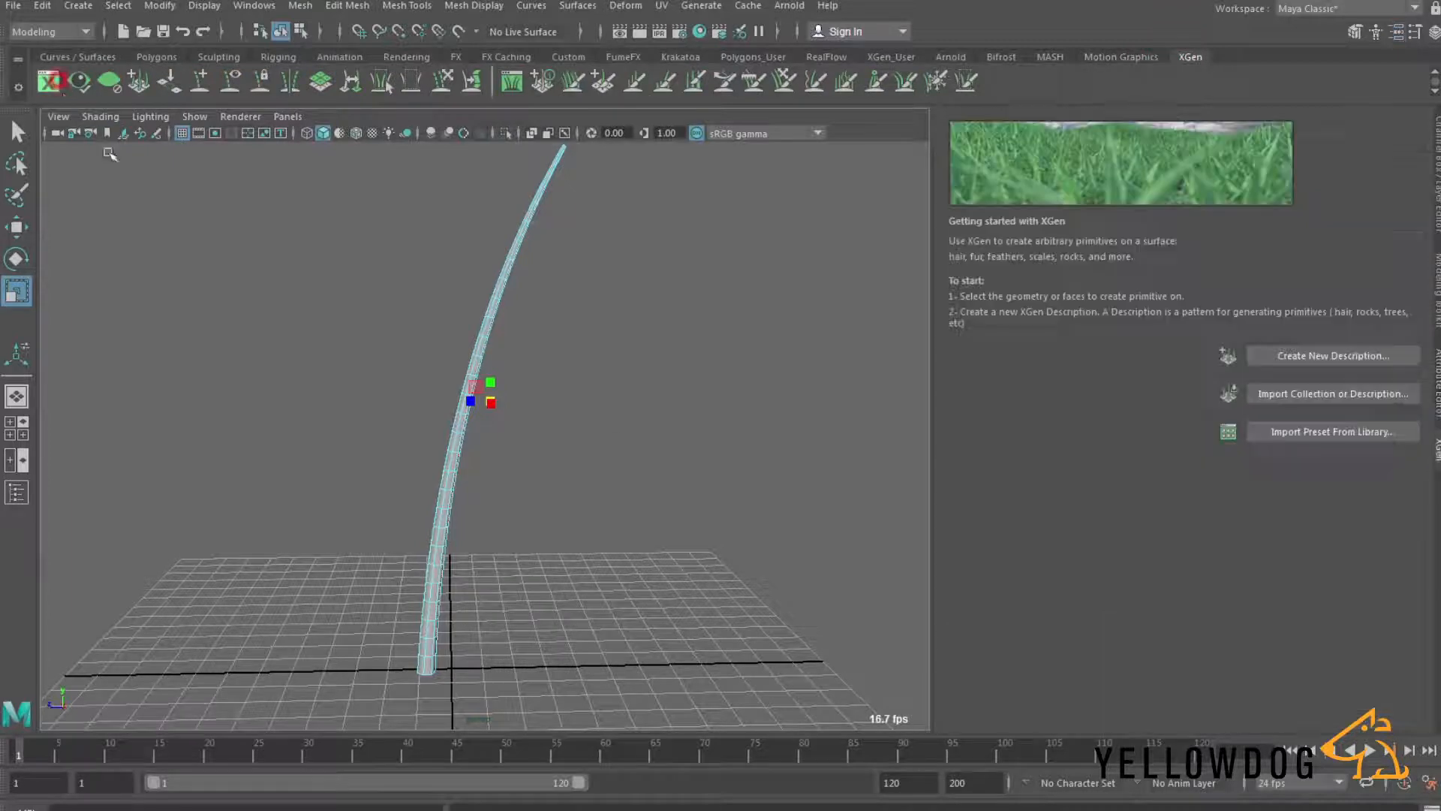
click(1317, 358)
double_click(728, 223)
text(Feat)
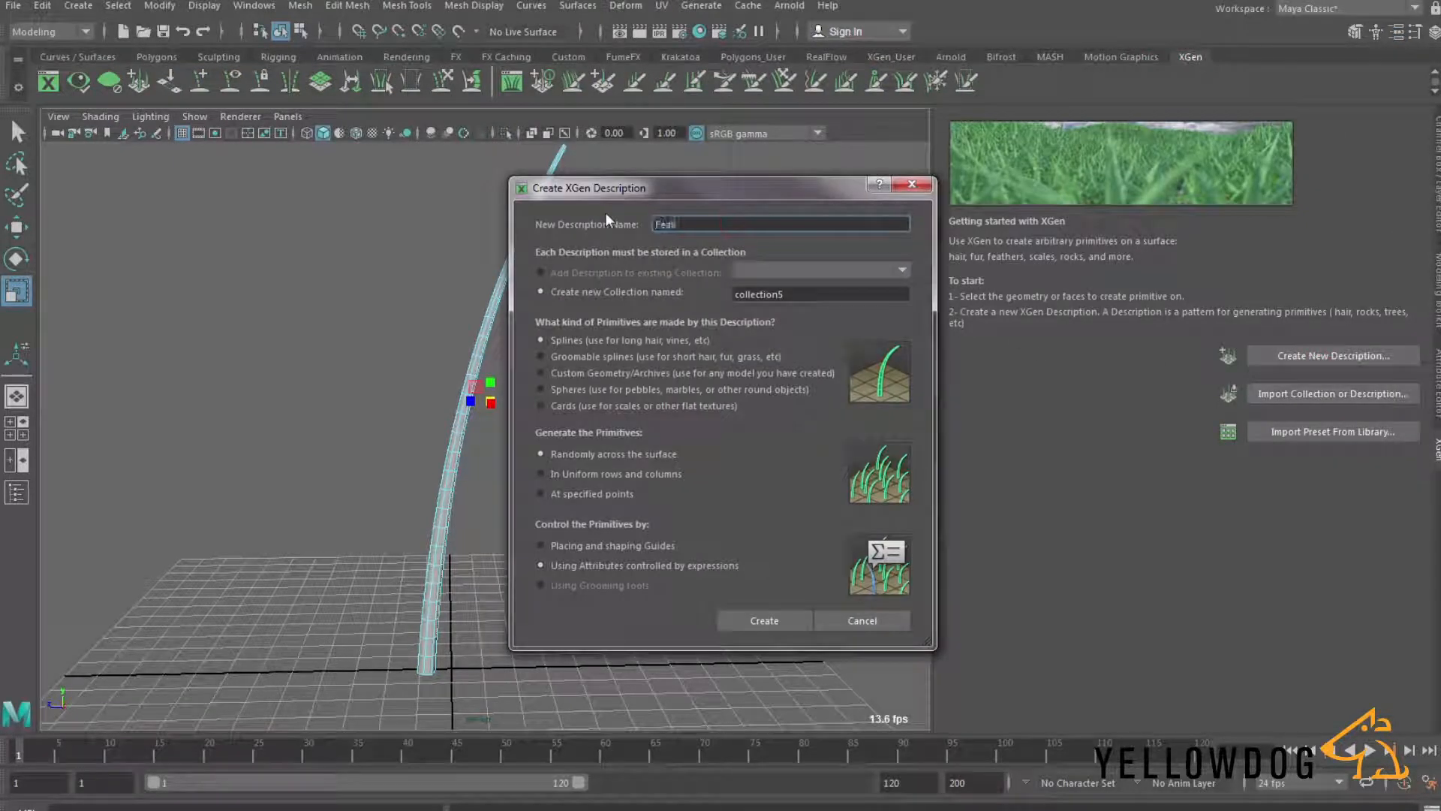
text(hersMain)
Step: Create the description with groomable splines in a new collection named Feathers, overwriting the existing collection on disk
double_click(798, 294)
text(Fe)
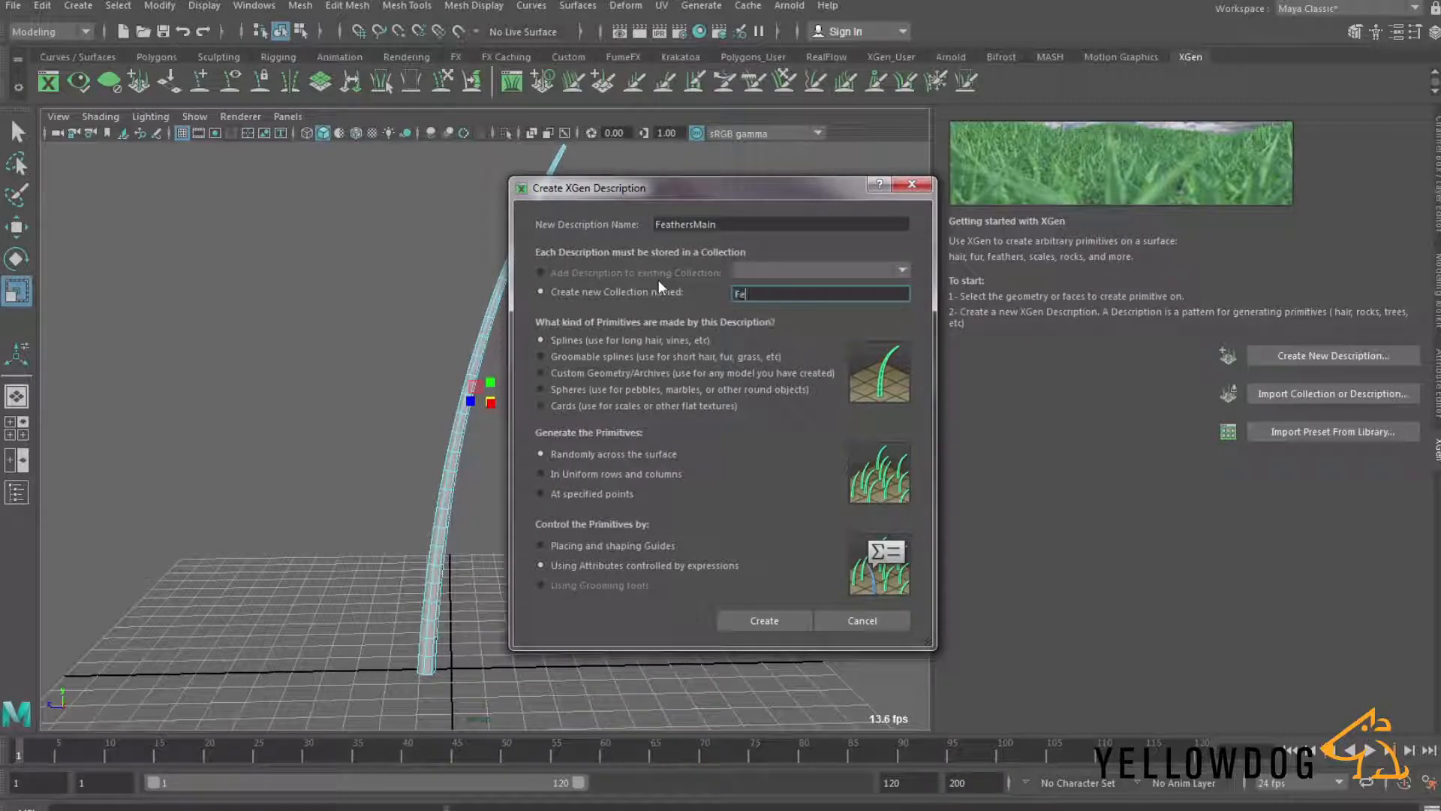
text(athers)
click(541, 355)
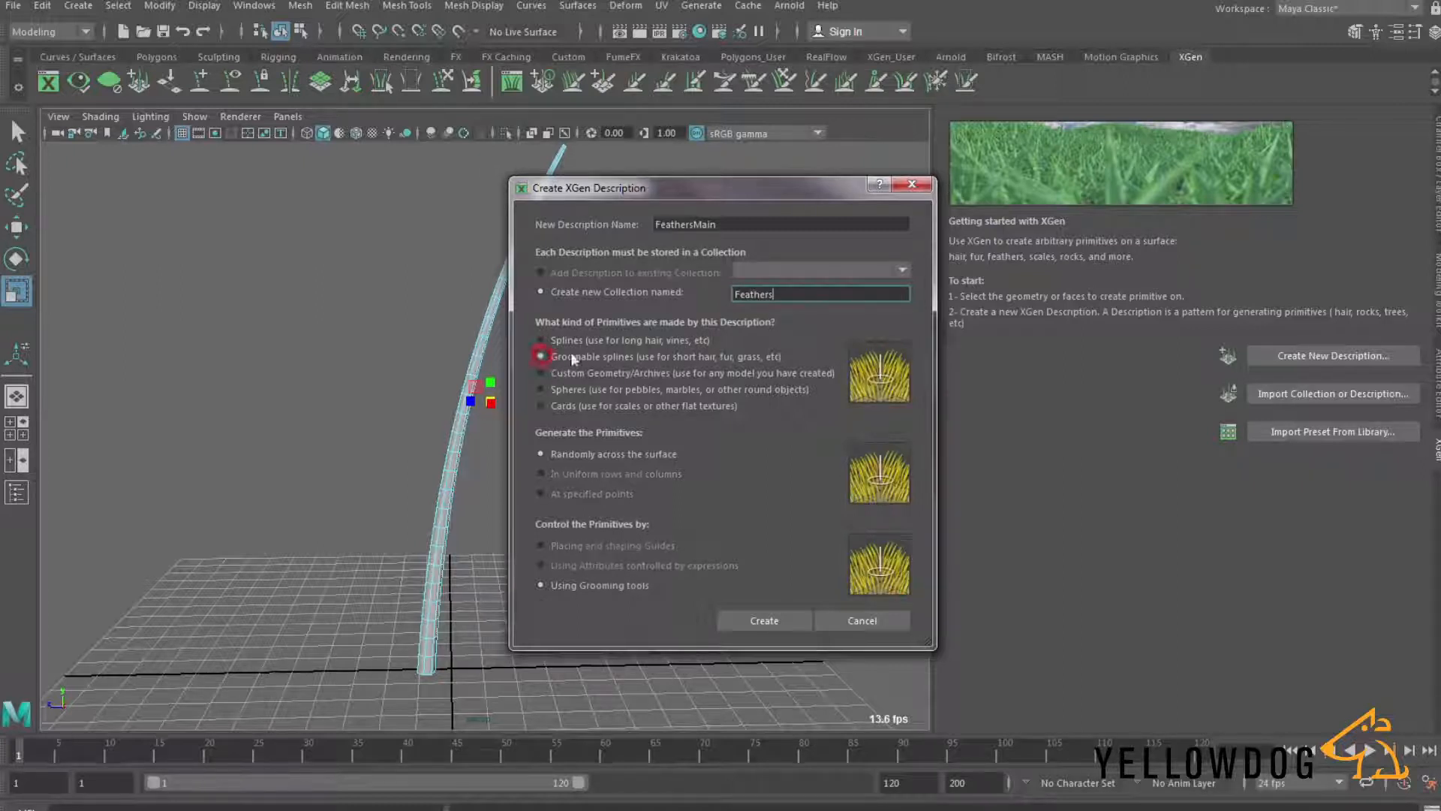
click(776, 623)
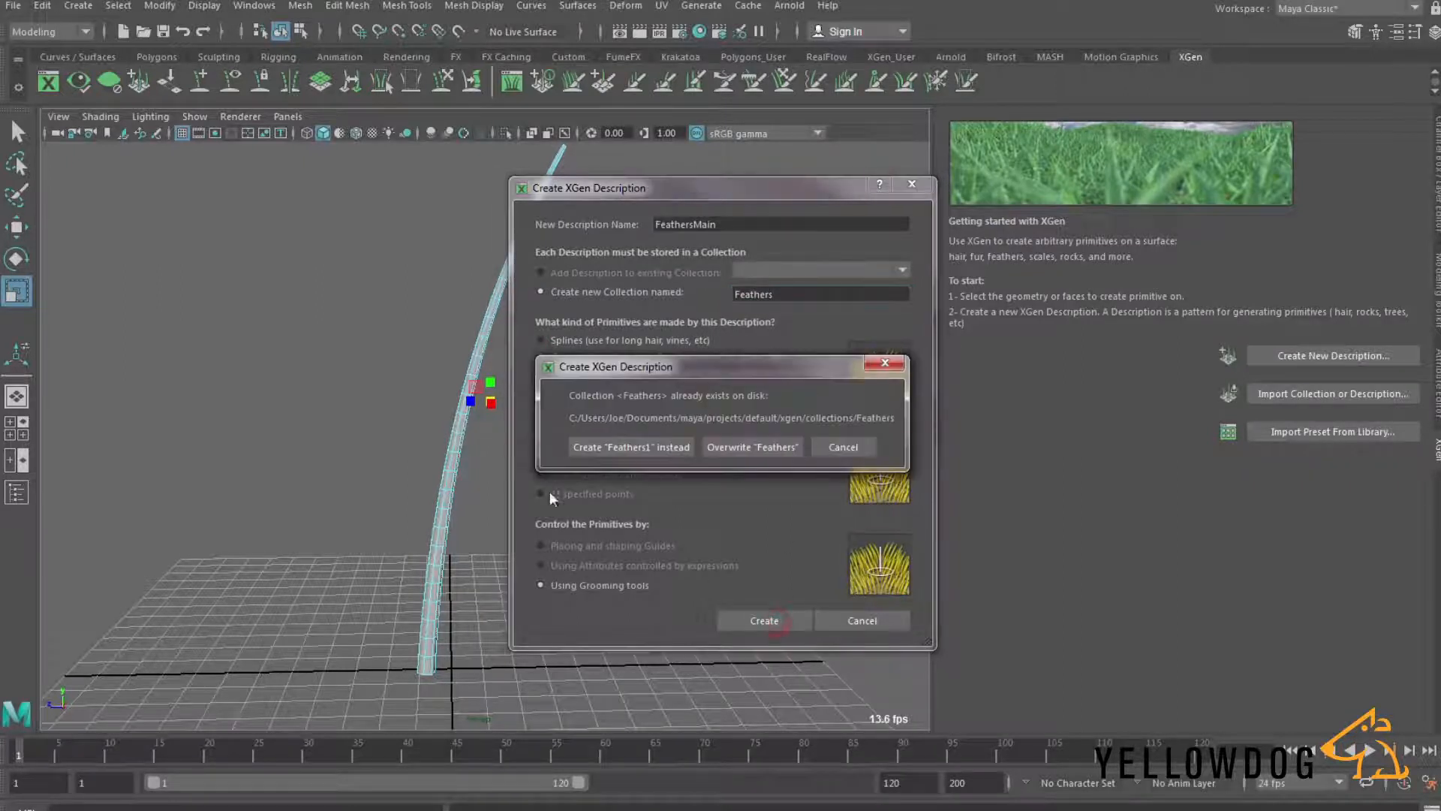
click(723, 449)
click(773, 620)
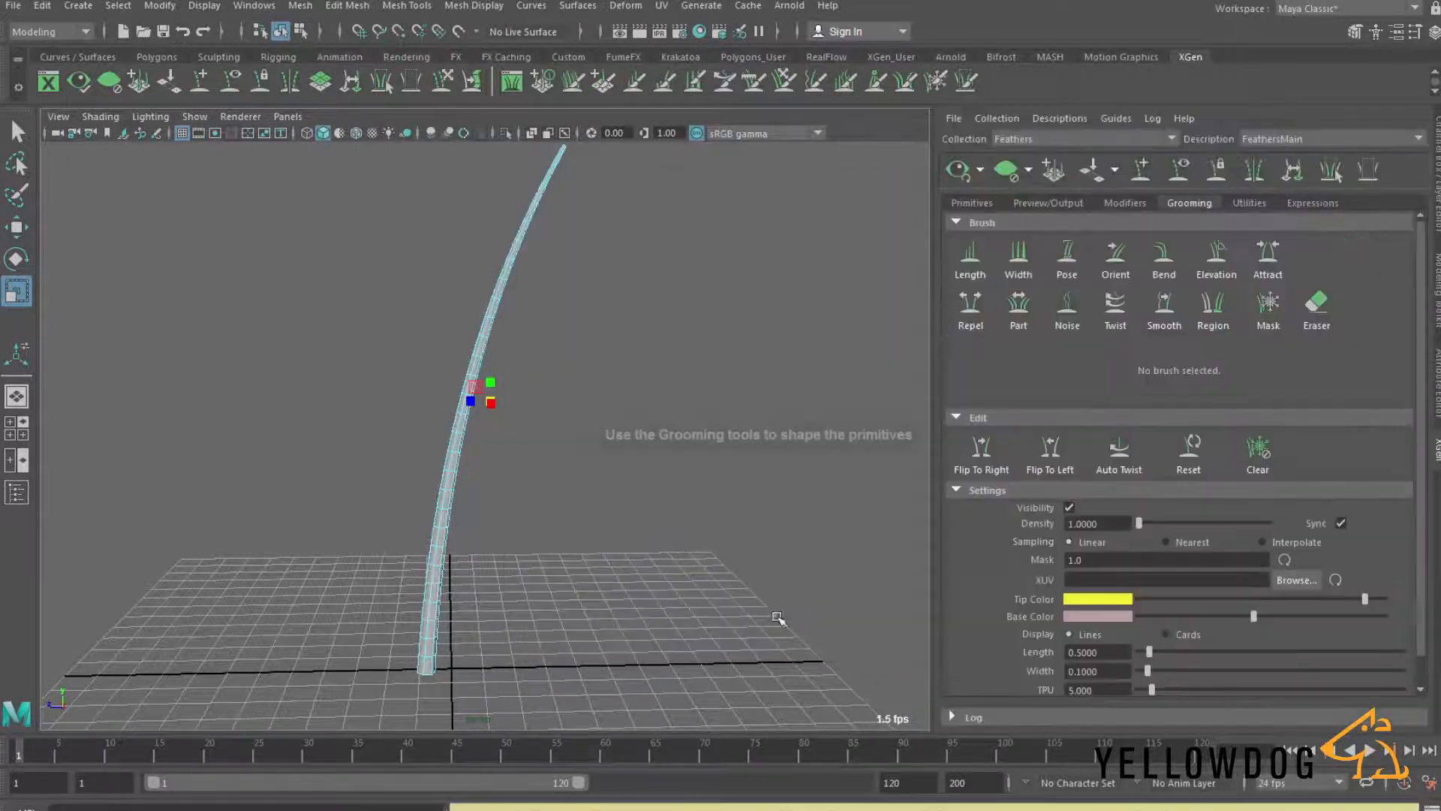
Step: Set the groom length to about 3.97 and the density to about 238 for the barbs on the shaft
alt+middle_drag(527, 481, 528, 513)
alt+right_drag(574, 513, 567, 516)
alt+middle_drag(568, 517, 570, 505)
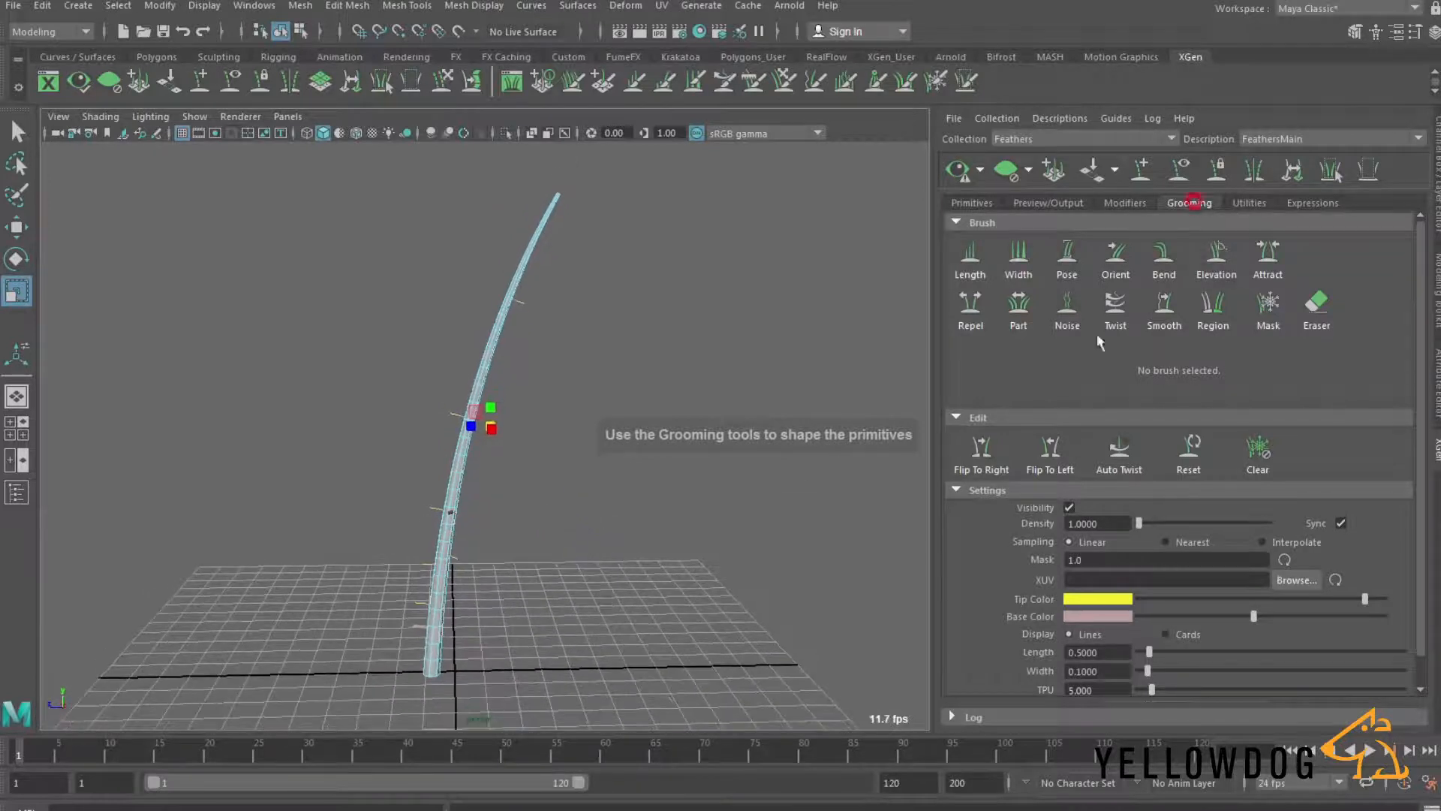
drag(1178, 659, 1255, 659)
drag(1137, 531, 1199, 534)
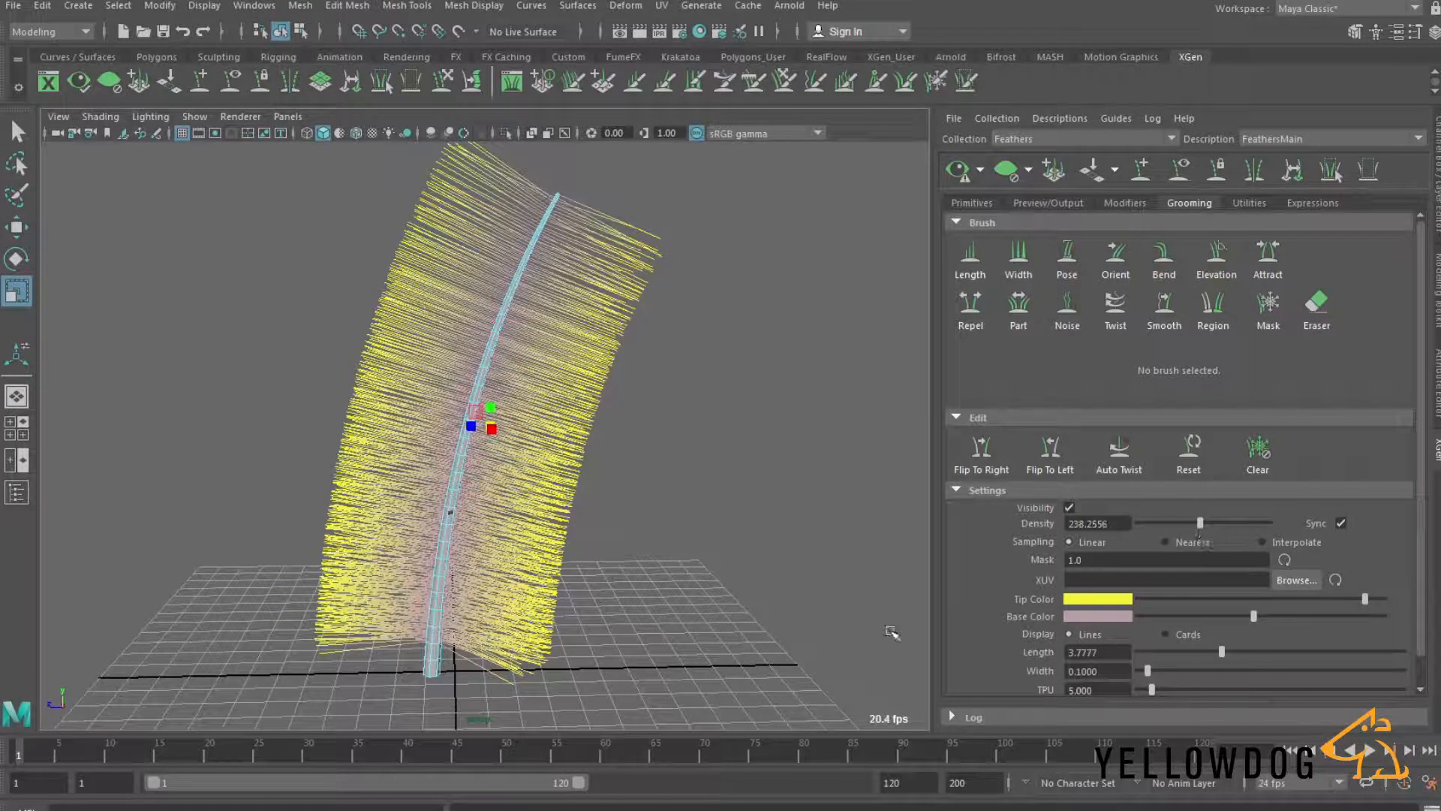
drag(1221, 652, 1224, 652)
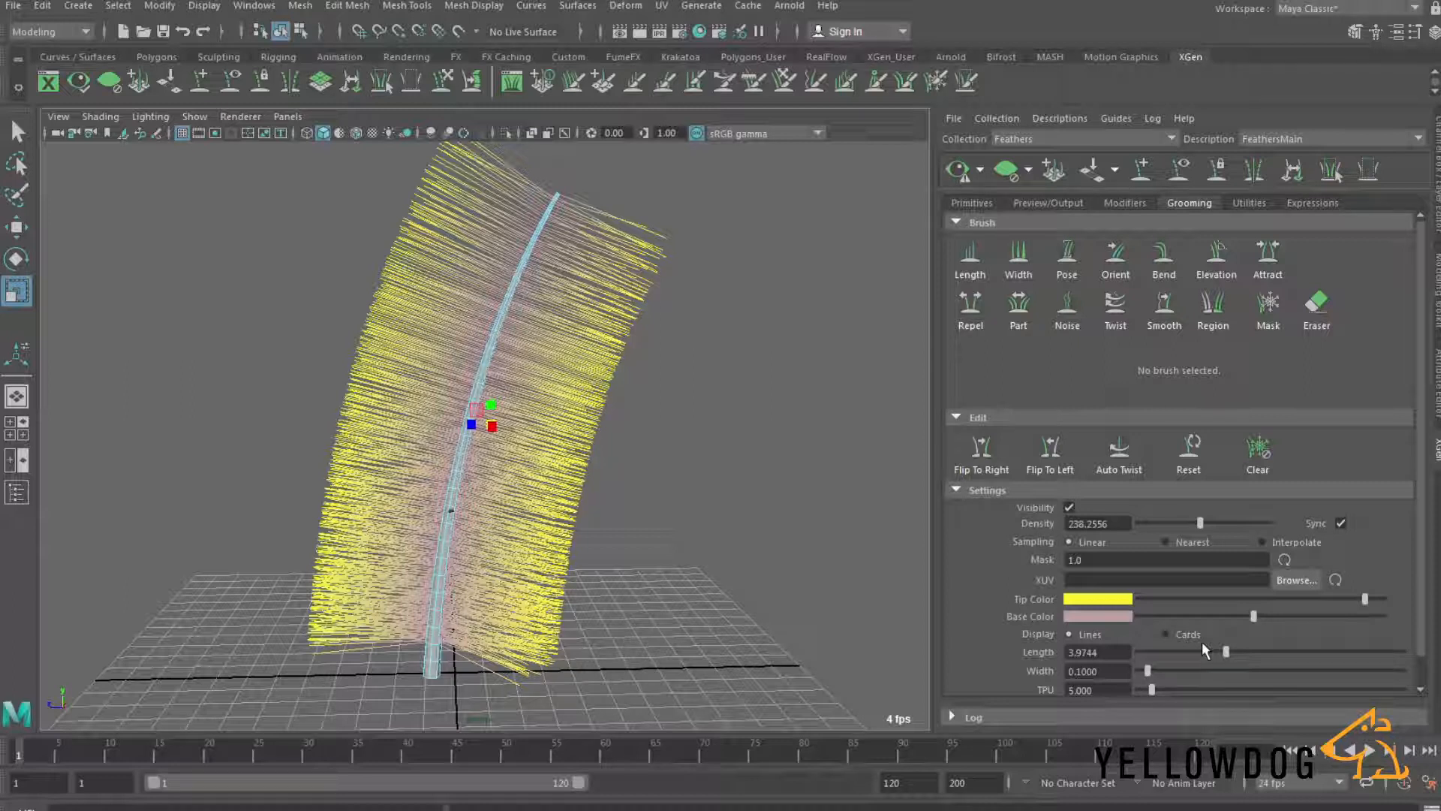
Step: Update the XGen preview so the barbs are generated along the shaft
click(981, 170)
click(976, 198)
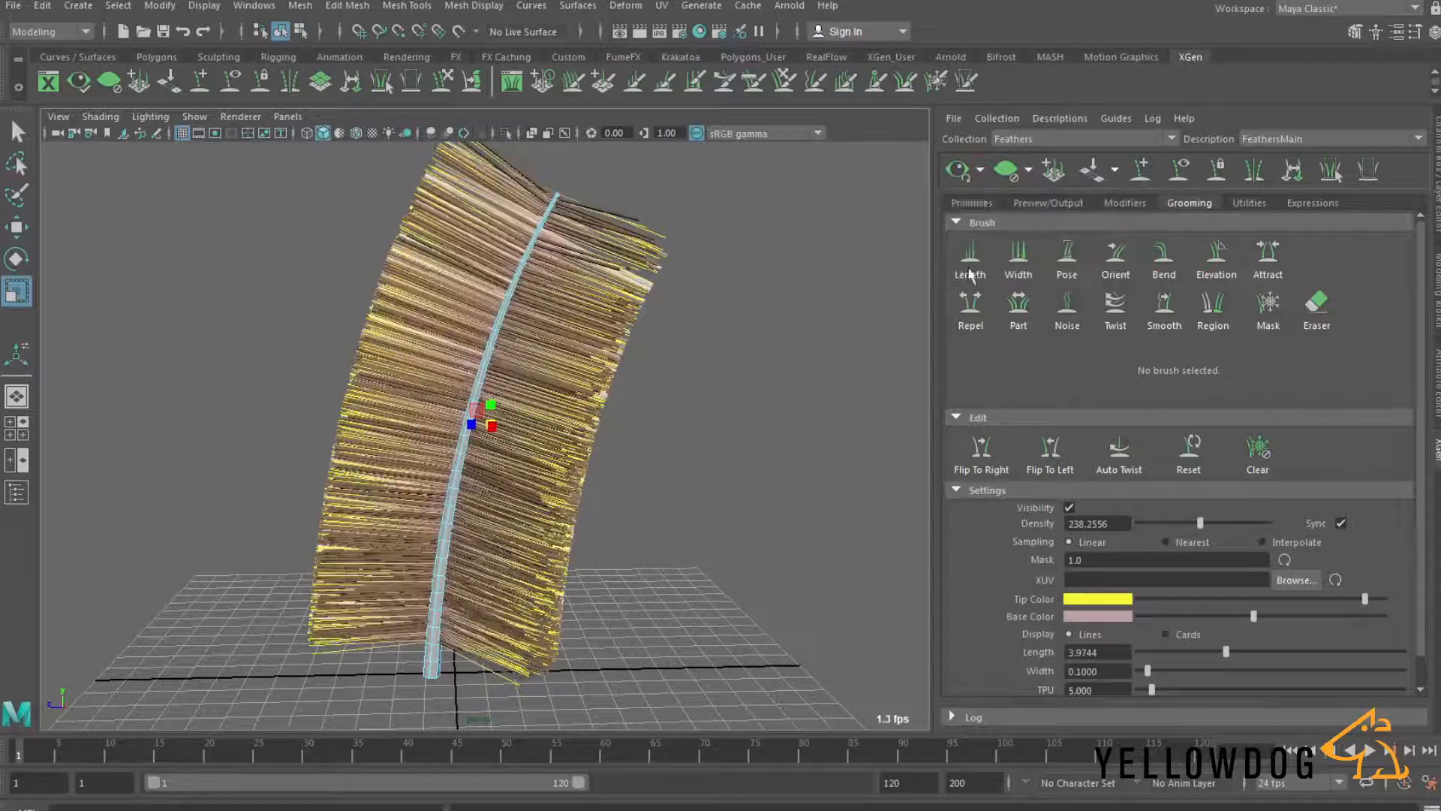
mouse_move(419, 500)
alt+mouse_down()
mouse_move(531, 515)
mouse_move(518, 502)
alt+mouse_up()
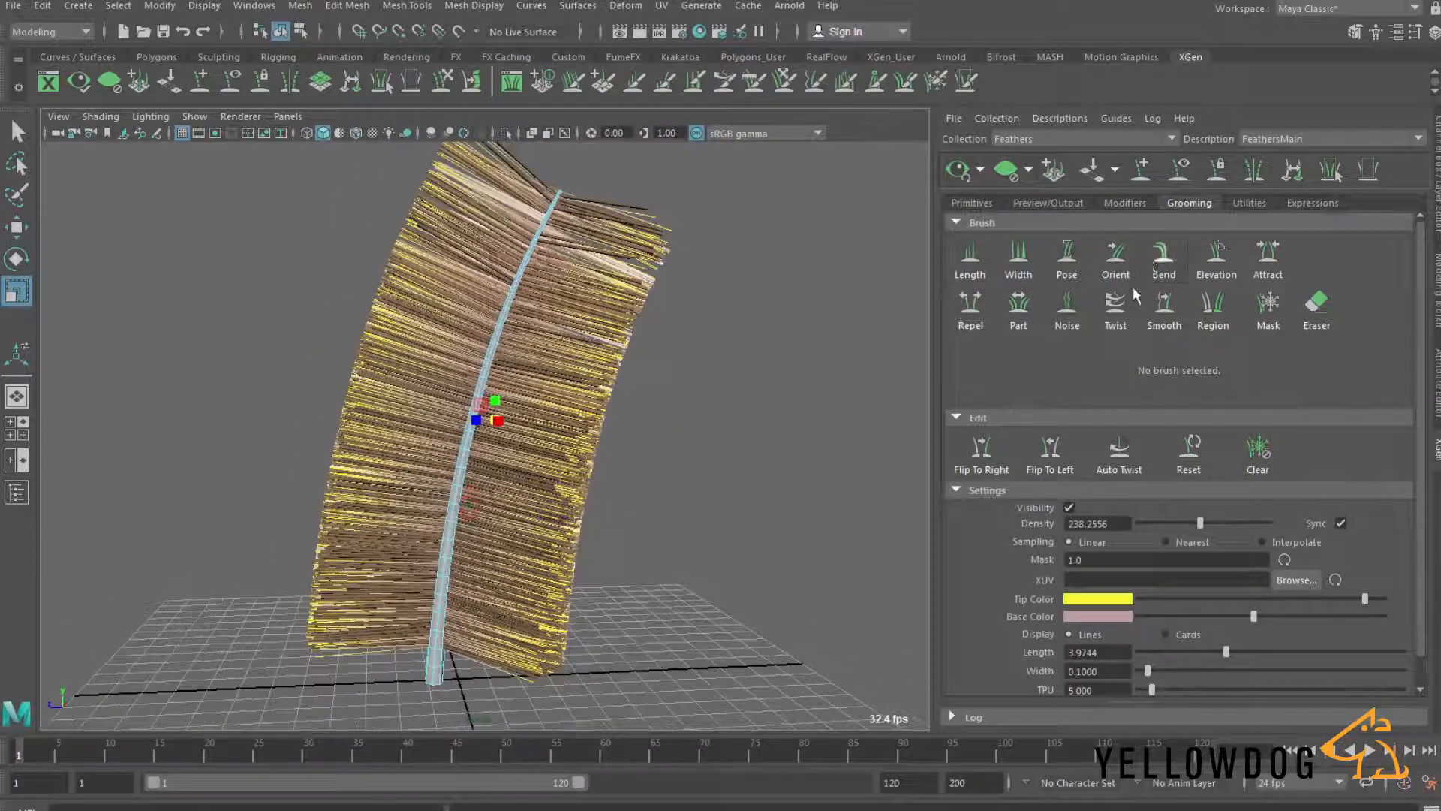
Step: Comb the barbs on one side of the shaft upward with the Pose brush, using nearest sampling
click(1066, 255)
mouse_move(439, 591)
alt+mouse_down()
mouse_move(495, 601)
mouse_move(476, 627)
mouse_move(484, 480)
alt+mouse_up()
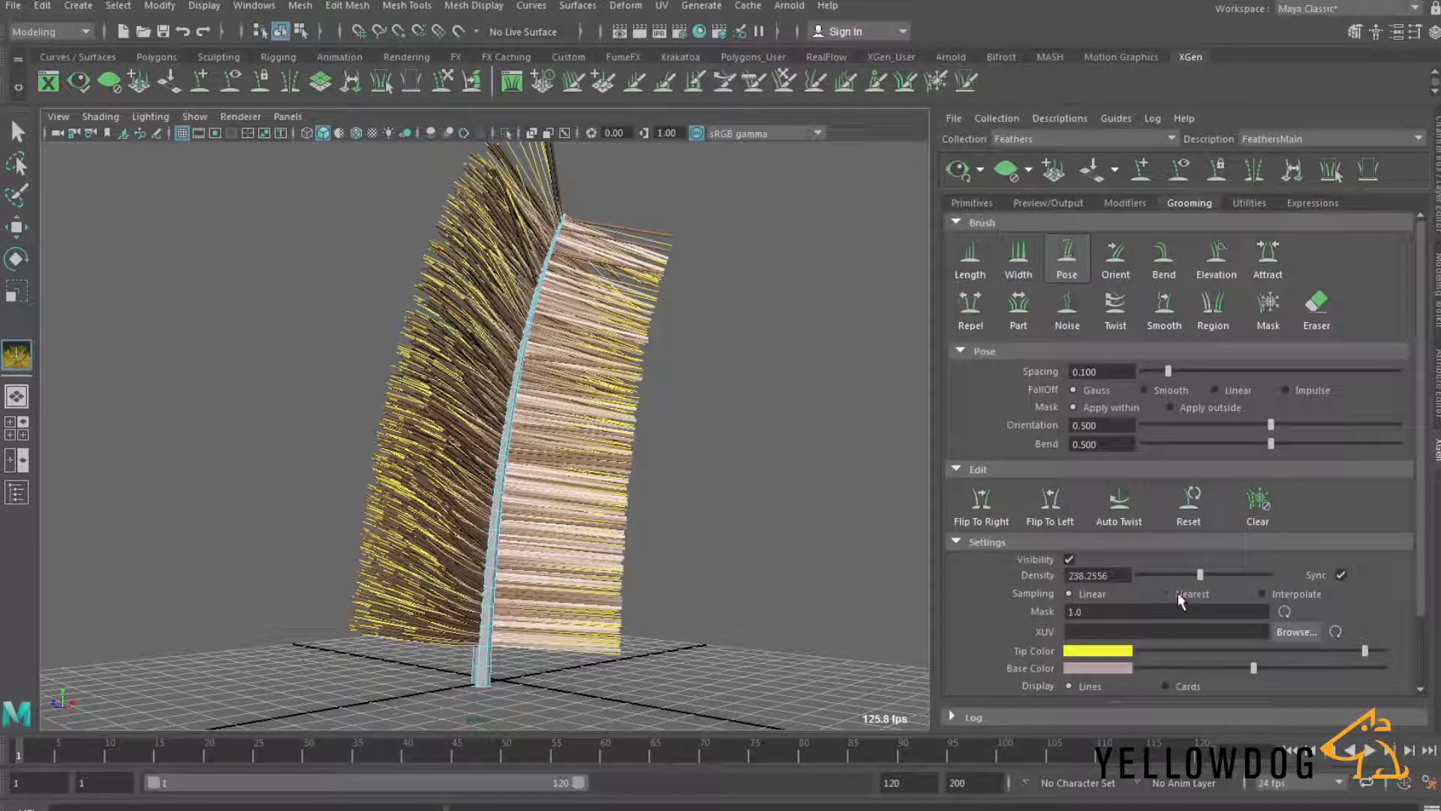
drag(484, 640, 488, 514)
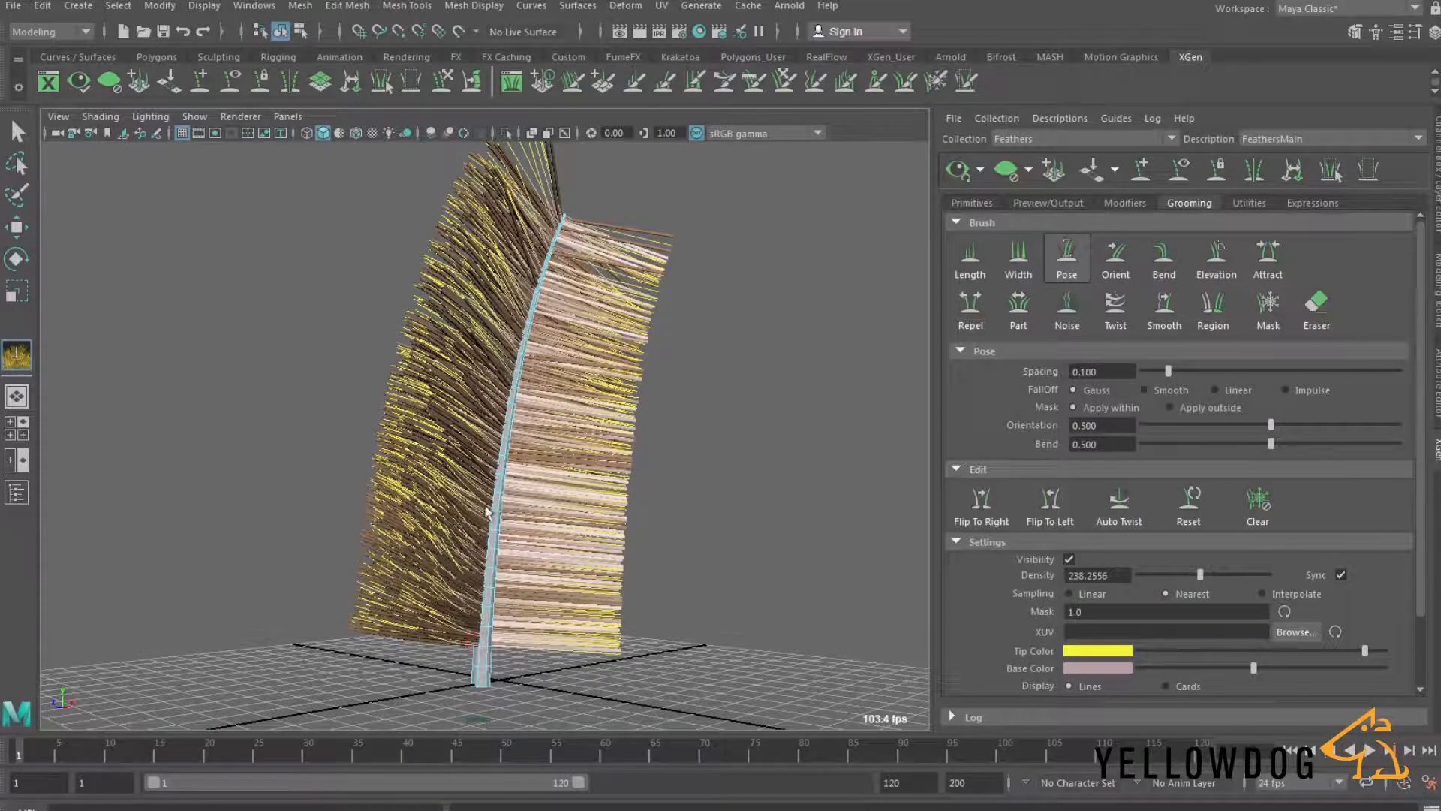
mouse_move(492, 460)
mouse_down()
mouse_move(543, 251)
mouse_move(540, 272)
mouse_up()
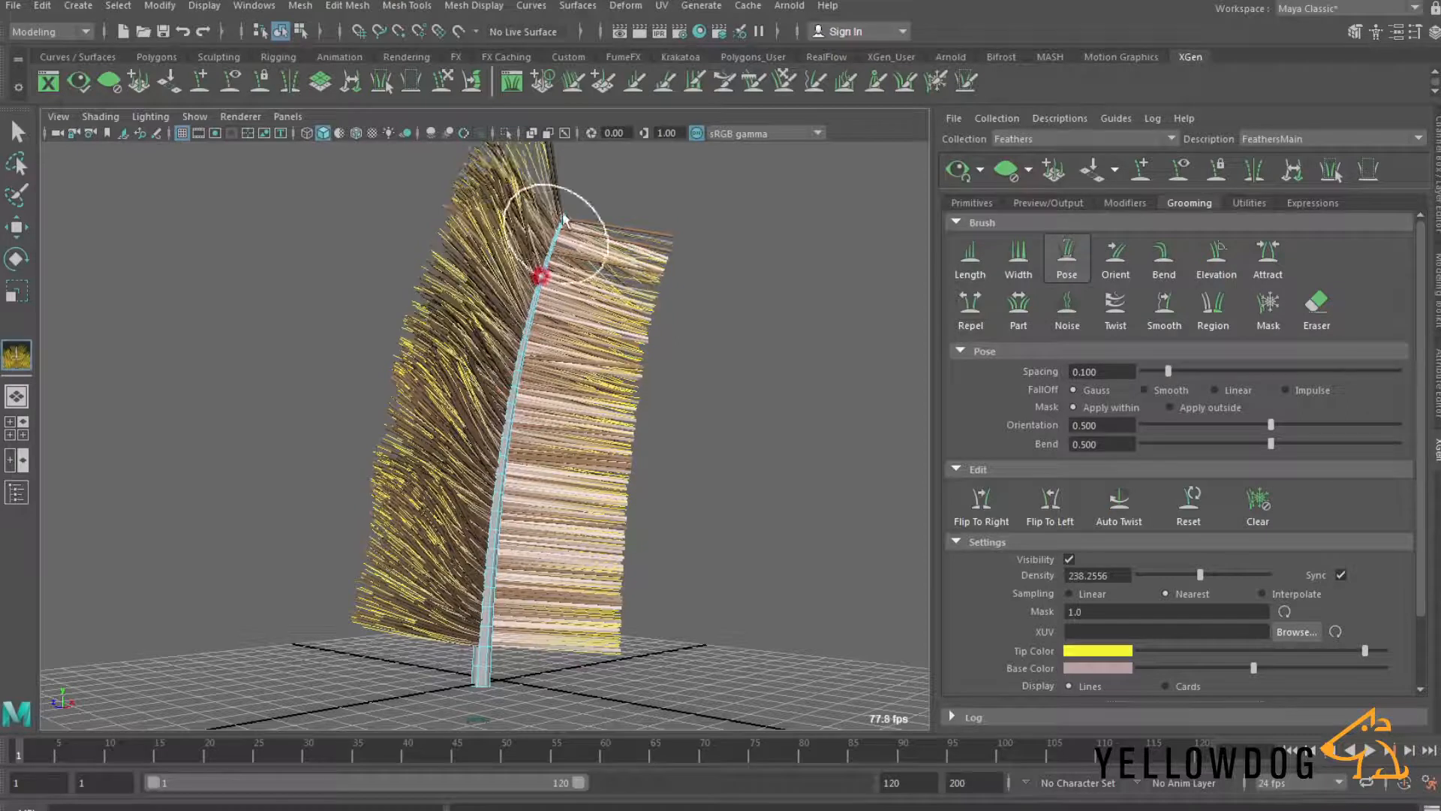
Step: Raise the Pose brush's orientation to 0.678 and bend to 0.675, and comb the same side's barbs further toward the tip
drag(1270, 443, 1315, 444)
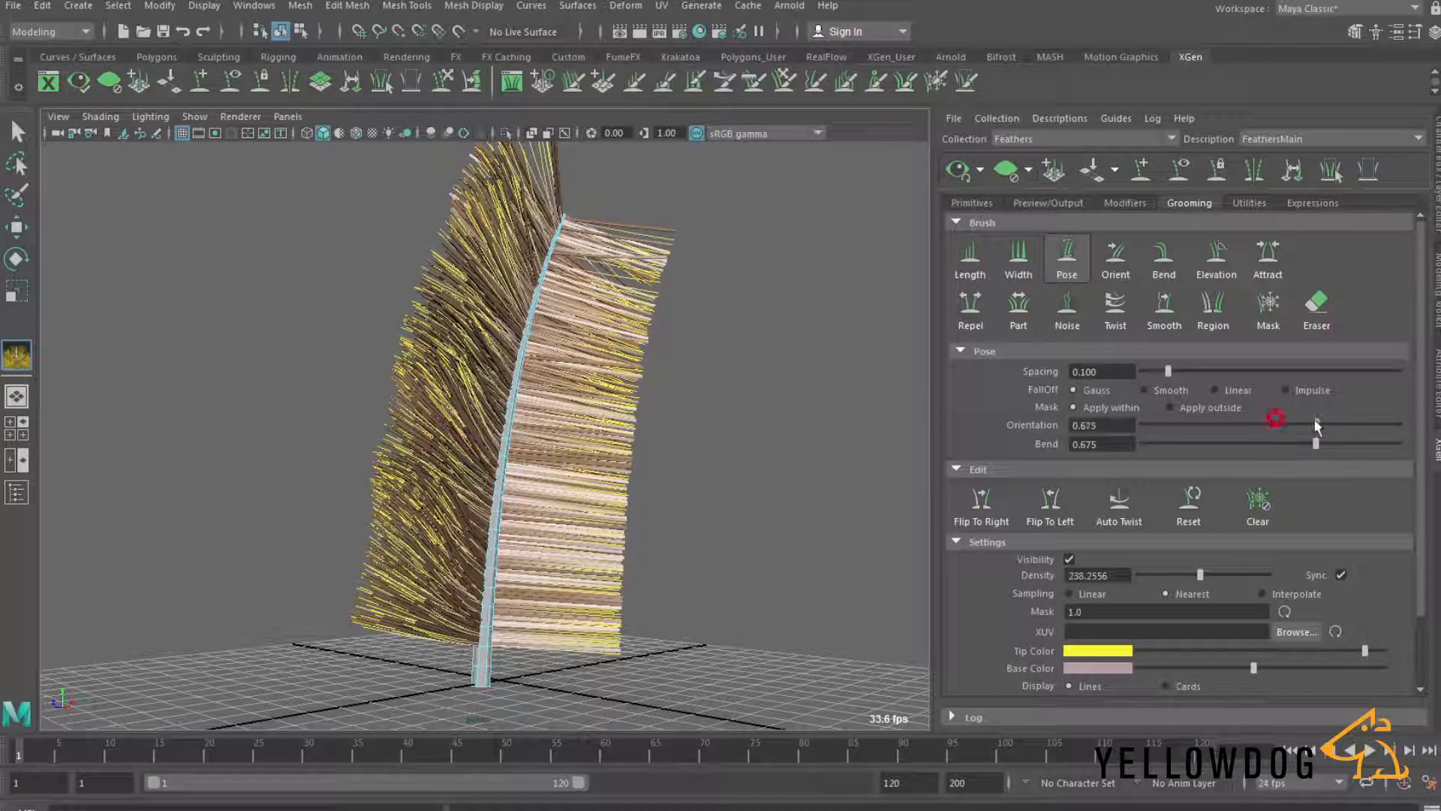
mouse_move(483, 647)
mouse_down()
mouse_move(487, 483)
mouse_move(510, 375)
mouse_up()
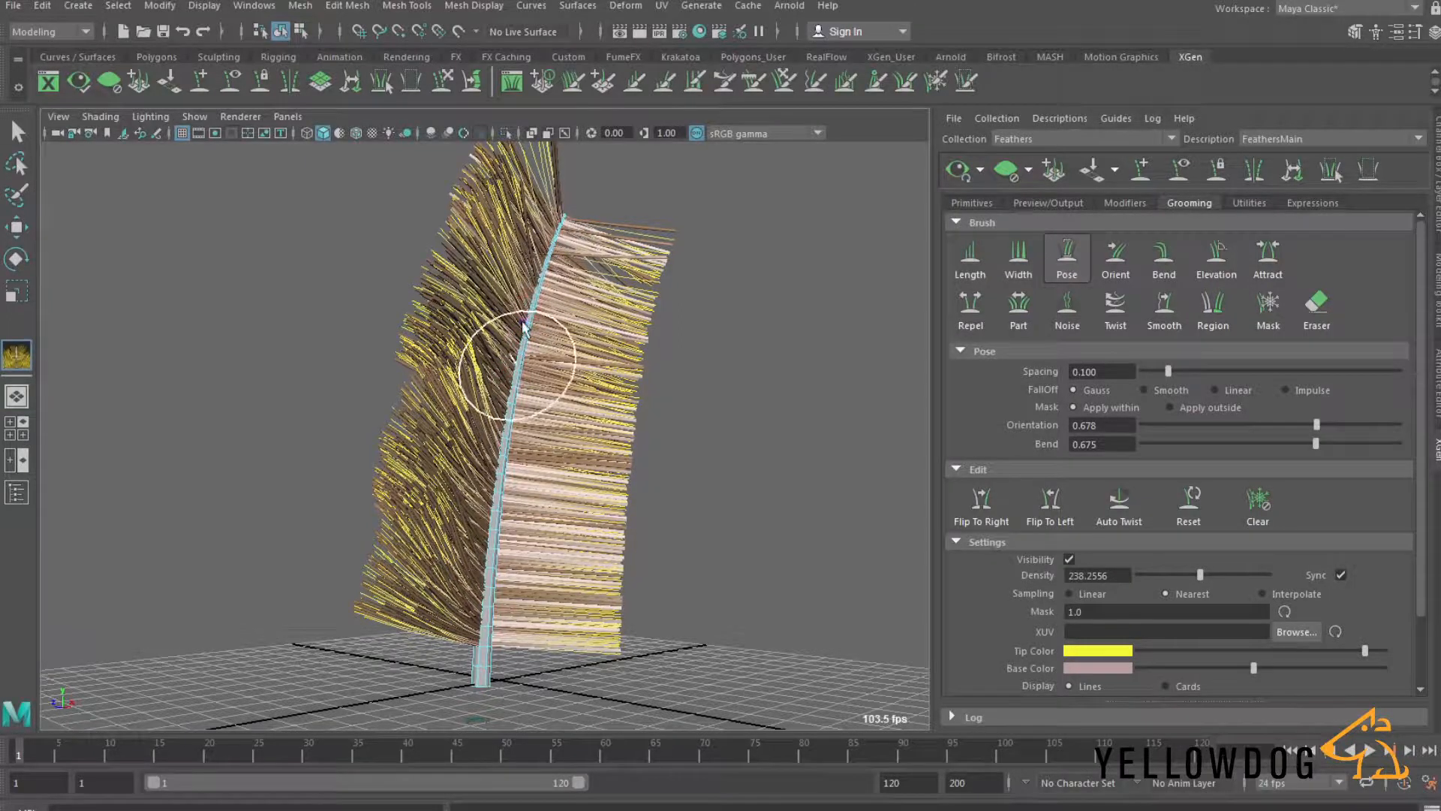
scroll(516, 325, up, 3)
alt+drag(521, 319, 543, 322)
alt+middle_drag(543, 322, 533, 478)
drag(538, 478, 573, 315)
drag(519, 566, 545, 445)
drag(520, 564, 539, 455)
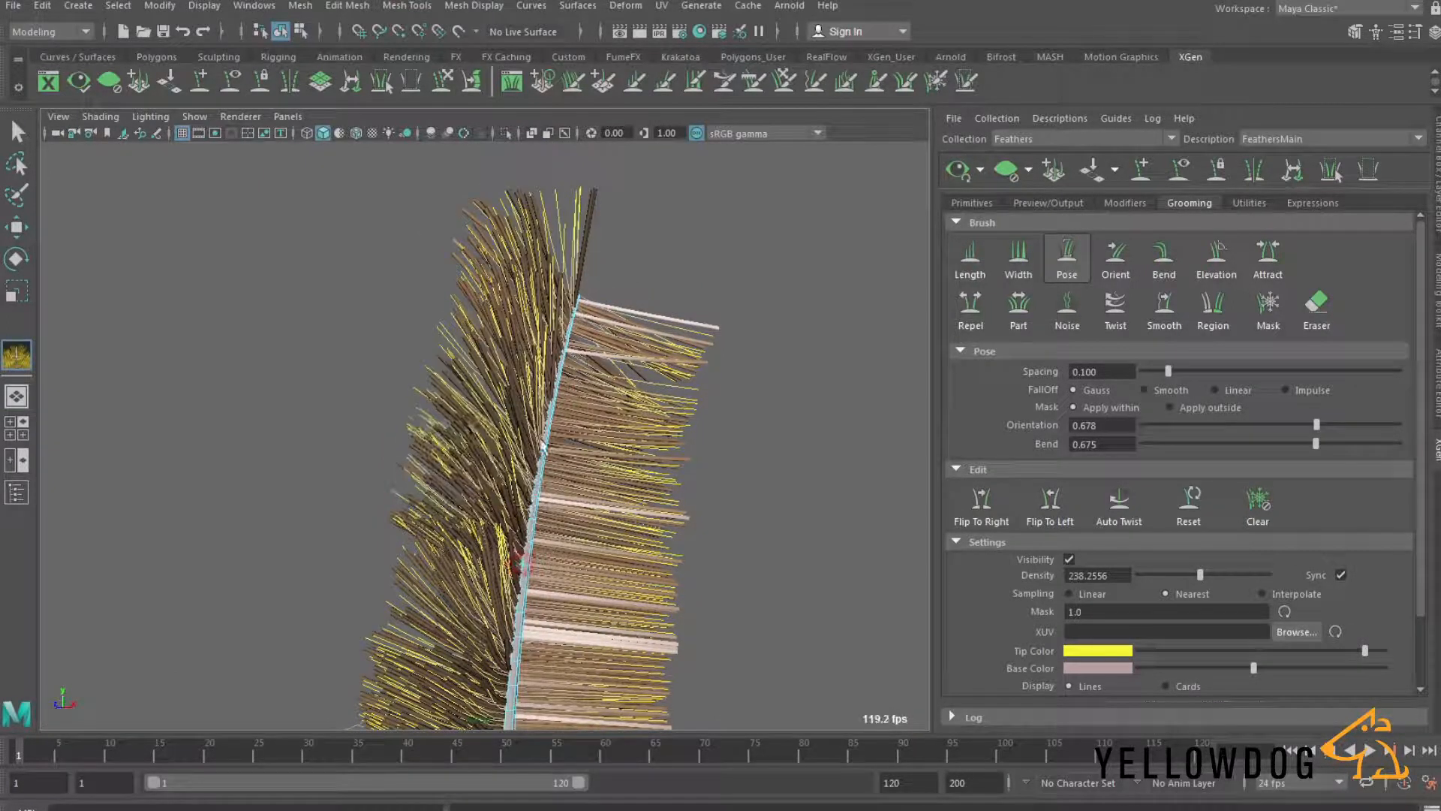
drag(519, 564, 554, 398)
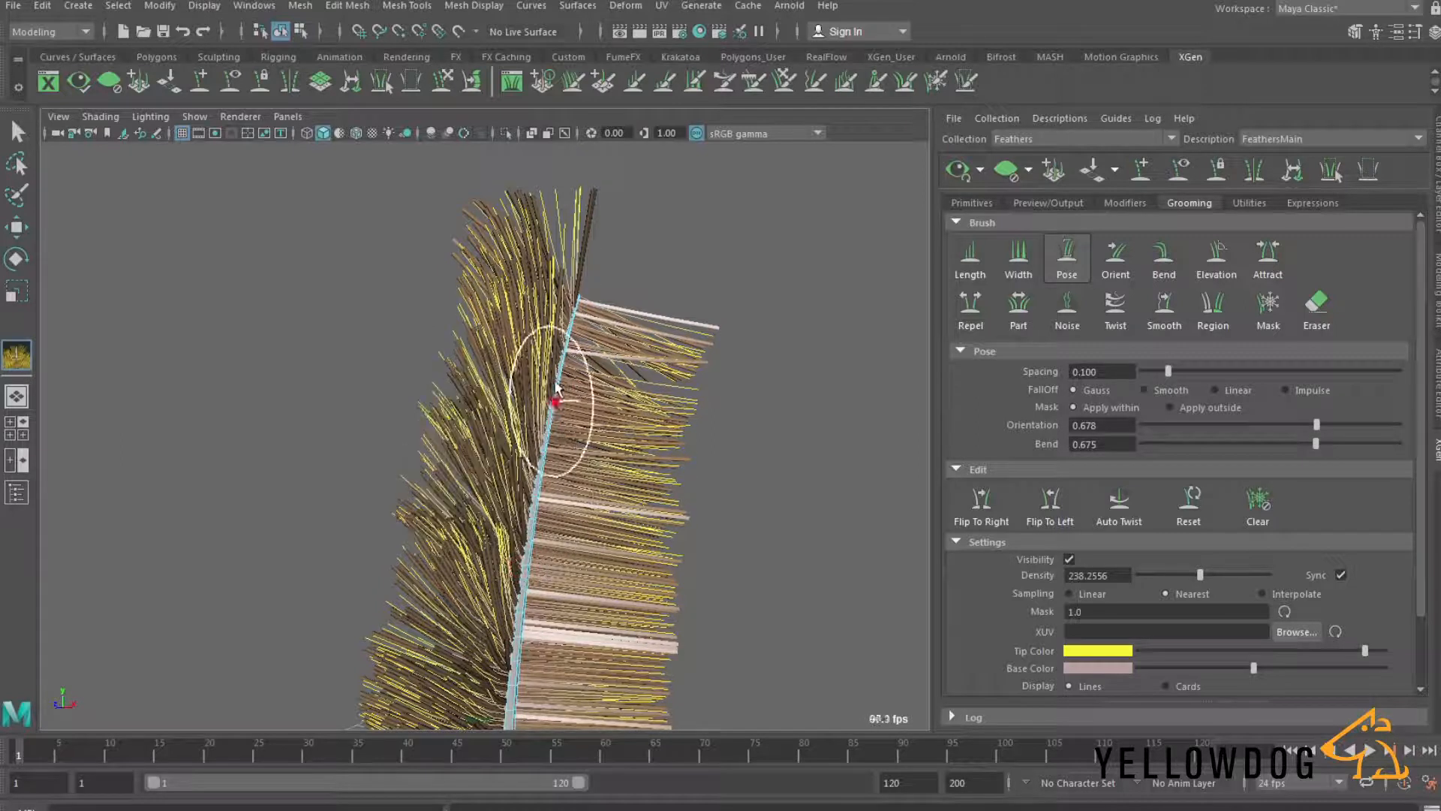
Step: Comb the barbs on the opposite side of the shaft upward with the Pose brush, working along its whole length
mouse_move(721, 297)
alt+mouse_down()
mouse_move(753, 293)
mouse_move(807, 319)
alt+mouse_up()
mouse_move(603, 421)
mouse_down()
mouse_move(627, 378)
mouse_move(617, 348)
mouse_move(601, 397)
mouse_move(621, 351)
mouse_up()
drag(579, 459, 625, 341)
alt+middle_drag(620, 593, 625, 404)
mouse_move(623, 402)
alt+mouse_down()
mouse_move(466, 418)
mouse_move(517, 313)
mouse_move(559, 304)
alt+mouse_up()
drag(531, 392, 563, 290)
drag(449, 525, 506, 375)
alt+right_drag(438, 589, 405, 601)
alt+middle_drag(405, 601, 493, 493)
drag(494, 638, 512, 556)
alt+middle_drag(504, 645, 542, 431)
drag(533, 531, 559, 371)
Step: Refine the barbs around the tip and middle of the shaft with more upward Pose brush strokes
alt+middle_drag(563, 316, 521, 593)
drag(525, 511, 559, 396)
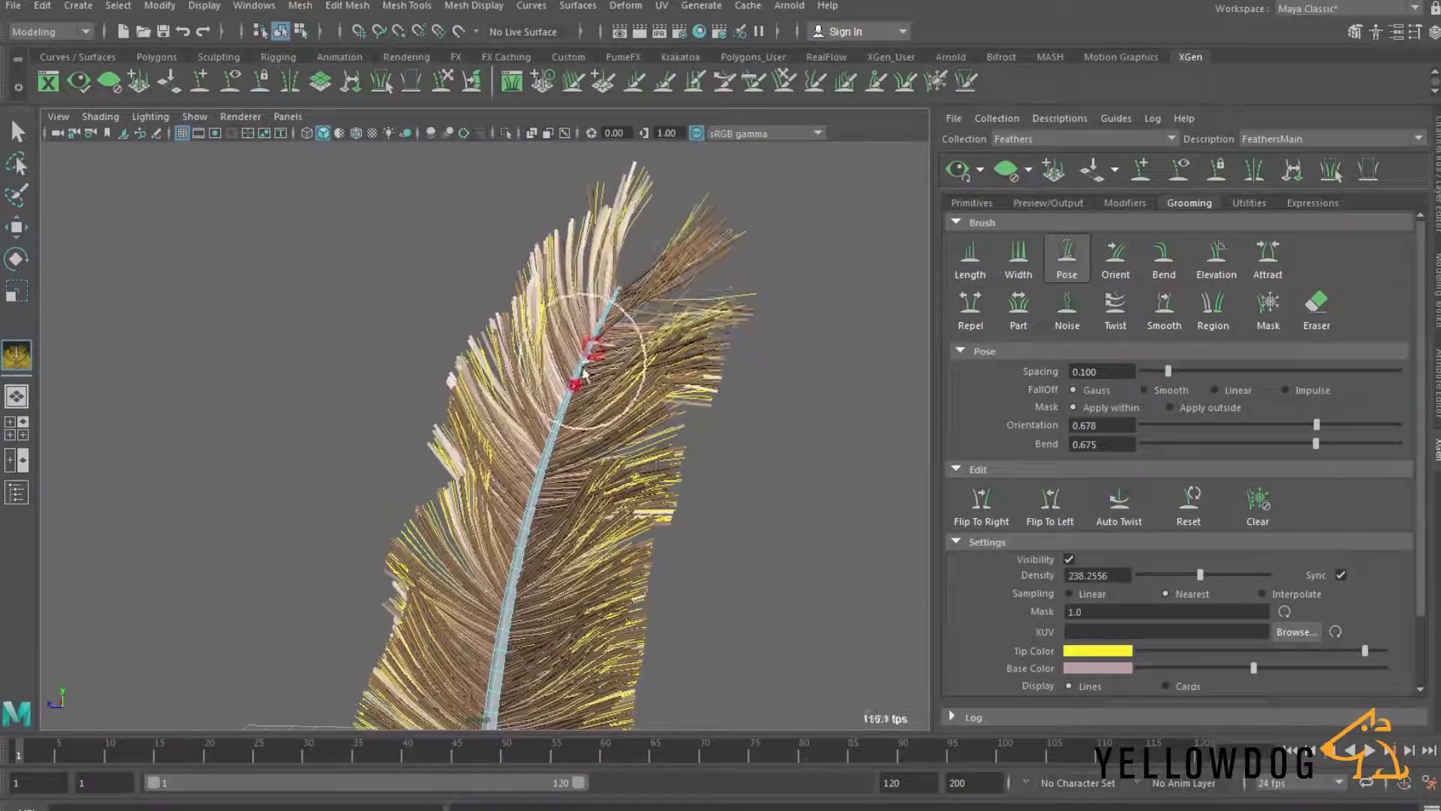
alt+middle_drag(527, 523, 578, 373)
drag(540, 540, 563, 440)
alt+middle_drag(566, 405, 541, 522)
alt+drag(611, 248, 630, 281)
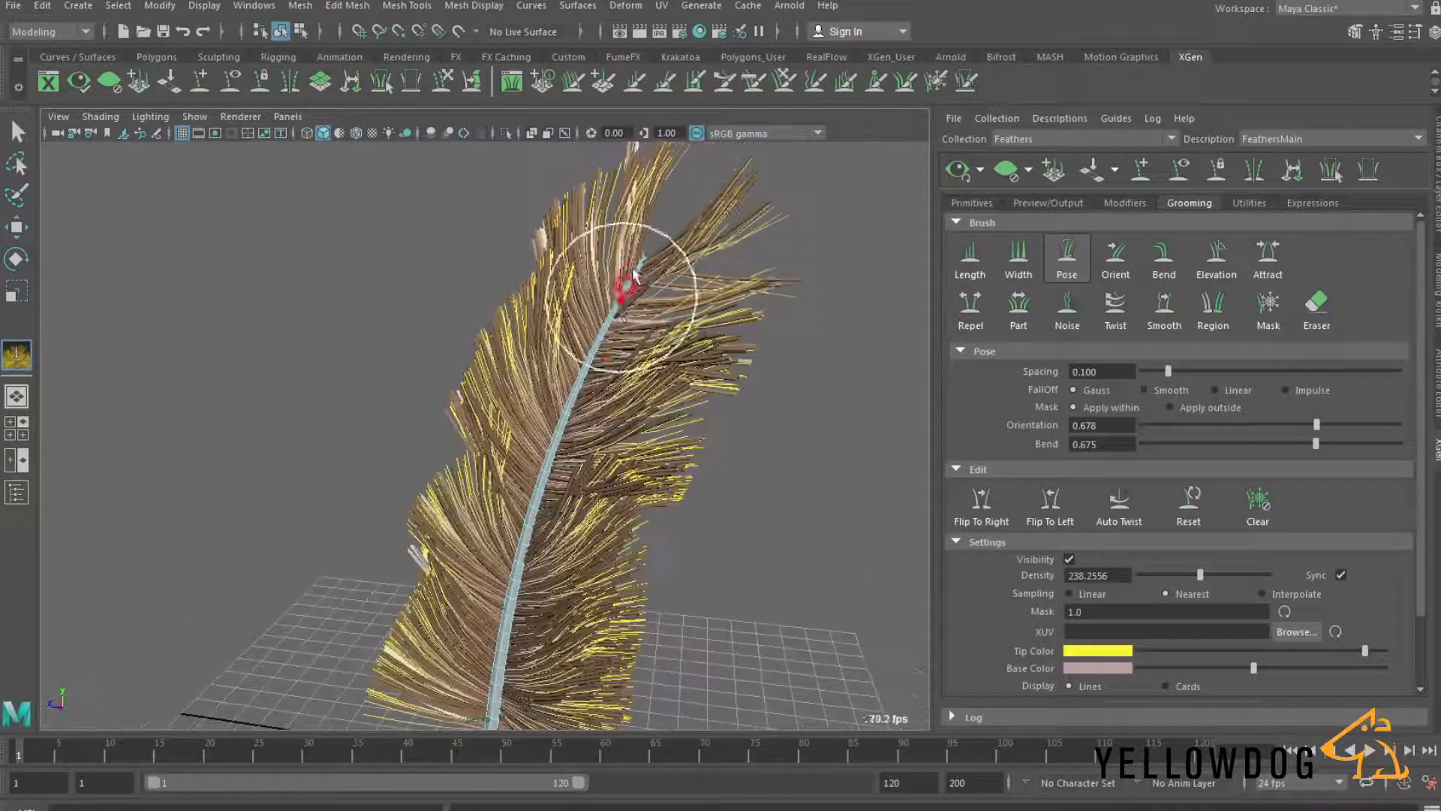
mouse_move(582, 387)
mouse_down()
mouse_move(644, 255)
mouse_move(607, 328)
mouse_move(632, 281)
mouse_up()
alt+middle_drag(527, 574, 566, 469)
drag(560, 507, 579, 420)
alt+right_drag(654, 401, 629, 407)
Step: Even out the uneven barb clumps along both sides of the shaft with the Smooth brush
click(1164, 312)
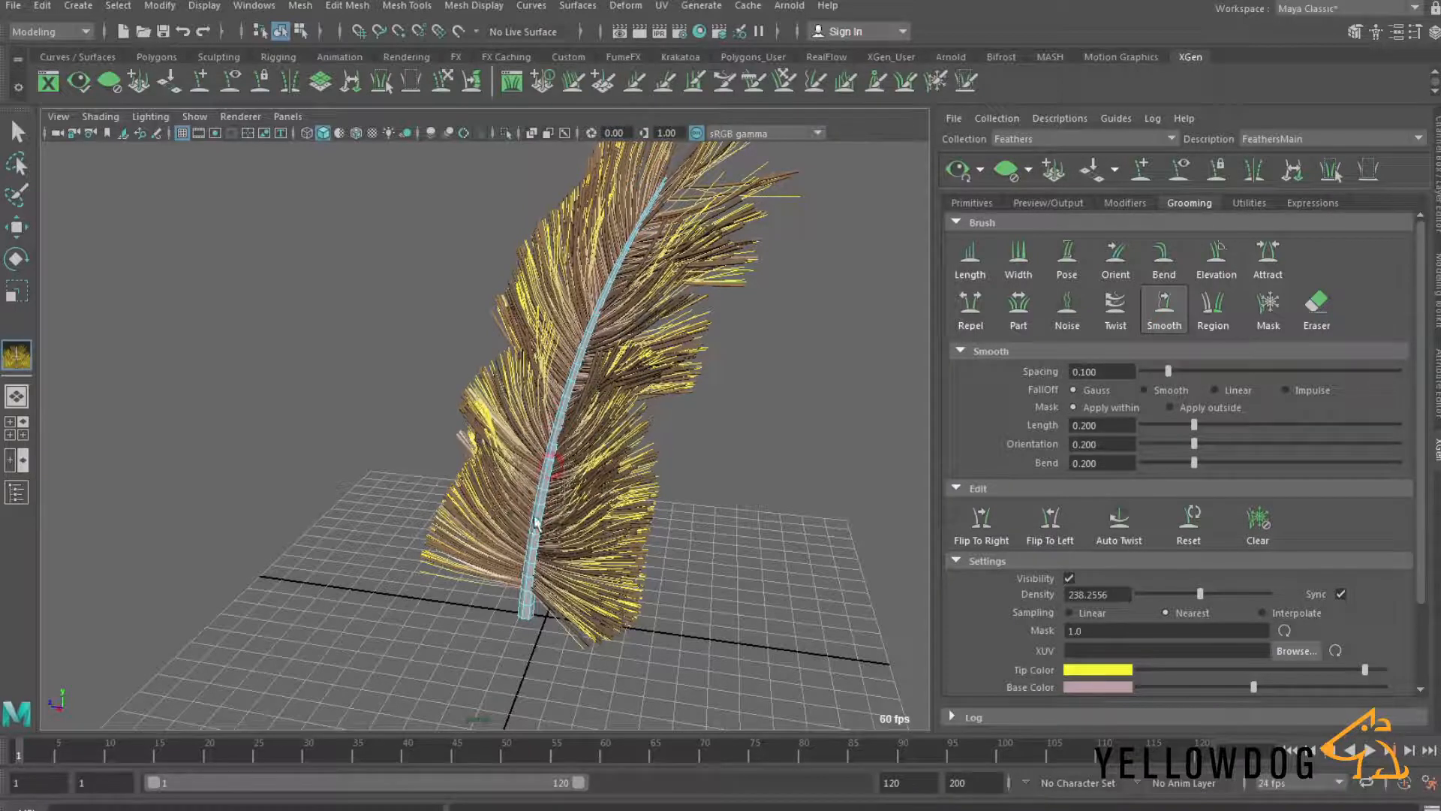
alt+drag(530, 533, 547, 481)
drag(530, 533, 498, 589)
drag(630, 548, 638, 605)
drag(571, 285, 651, 180)
alt+middle_drag(651, 180, 618, 304)
mouse_move(618, 303)
mouse_down()
mouse_move(578, 360)
mouse_move(504, 694)
mouse_move(515, 601)
mouse_move(491, 686)
mouse_up()
mouse_move(550, 462)
mouse_down()
mouse_move(569, 409)
mouse_move(544, 473)
mouse_up()
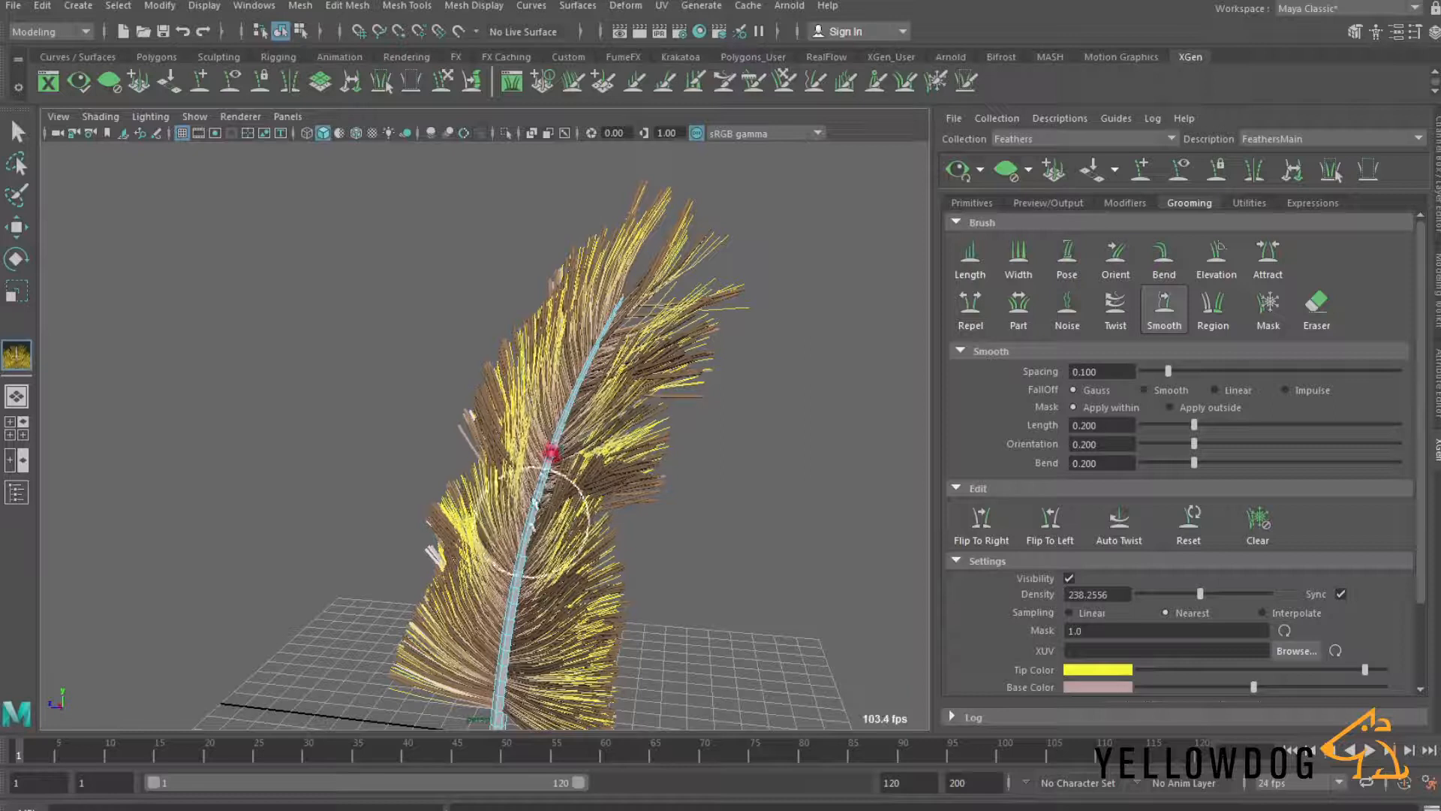
mouse_move(569, 407)
mouse_down()
mouse_move(614, 309)
mouse_move(517, 550)
mouse_move(465, 570)
mouse_move(424, 558)
mouse_up()
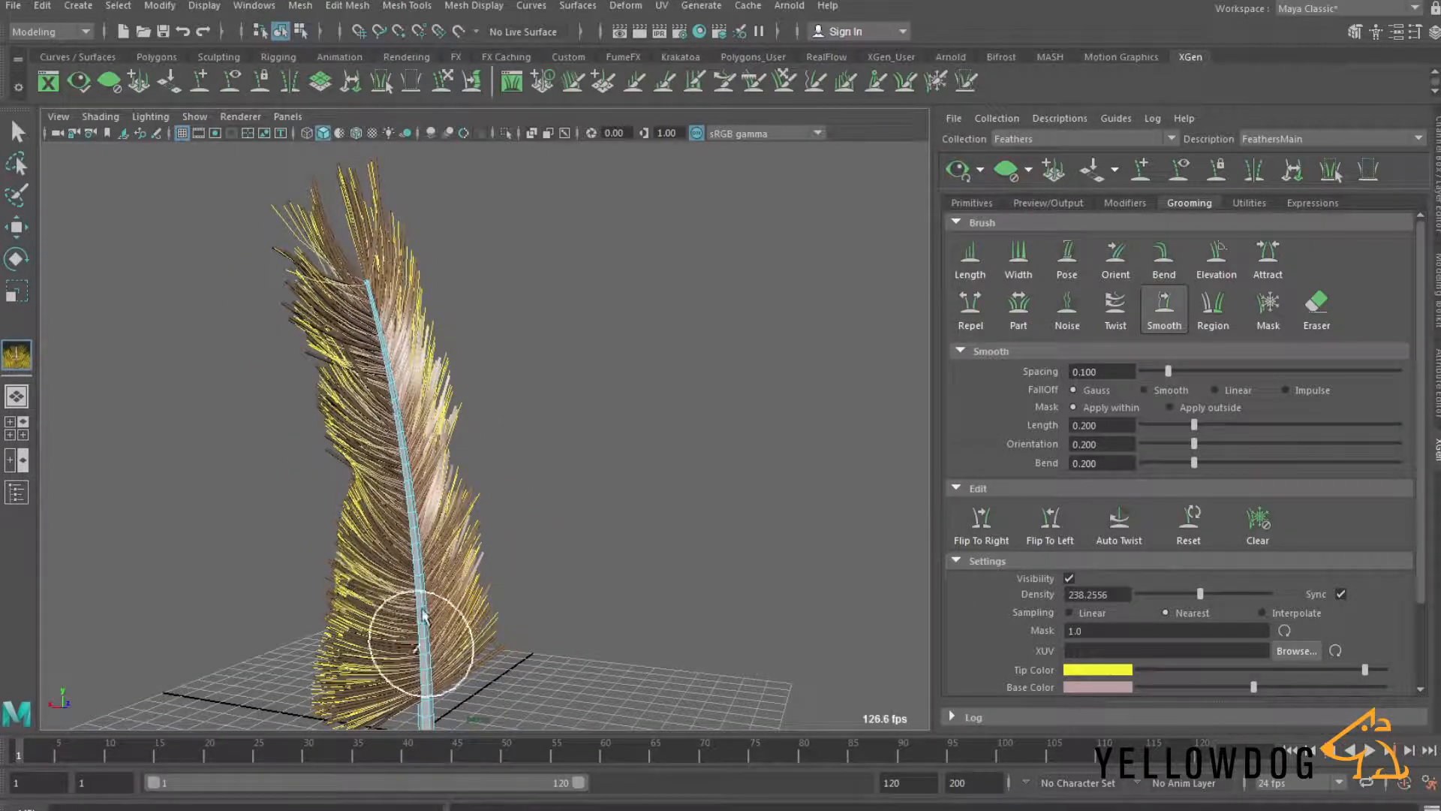
mouse_move(361, 454)
alt+mouse_down()
mouse_move(495, 450)
mouse_move(601, 420)
mouse_move(592, 450)
alt+mouse_up()
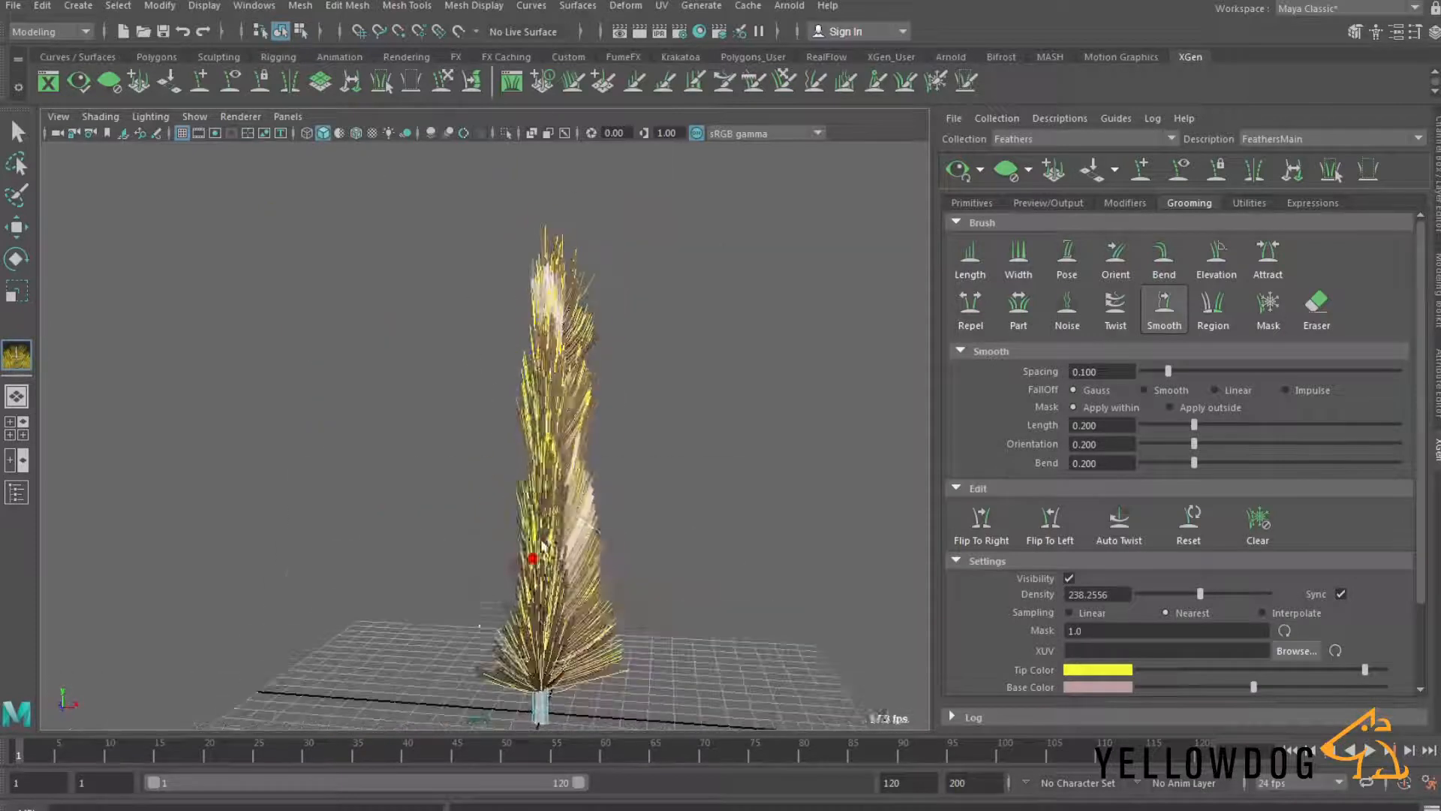
mouse_move(545, 376)
alt+mouse_down()
mouse_move(431, 642)
mouse_move(521, 585)
mouse_move(553, 389)
mouse_move(476, 305)
mouse_move(444, 387)
mouse_move(571, 345)
alt+mouse_up()
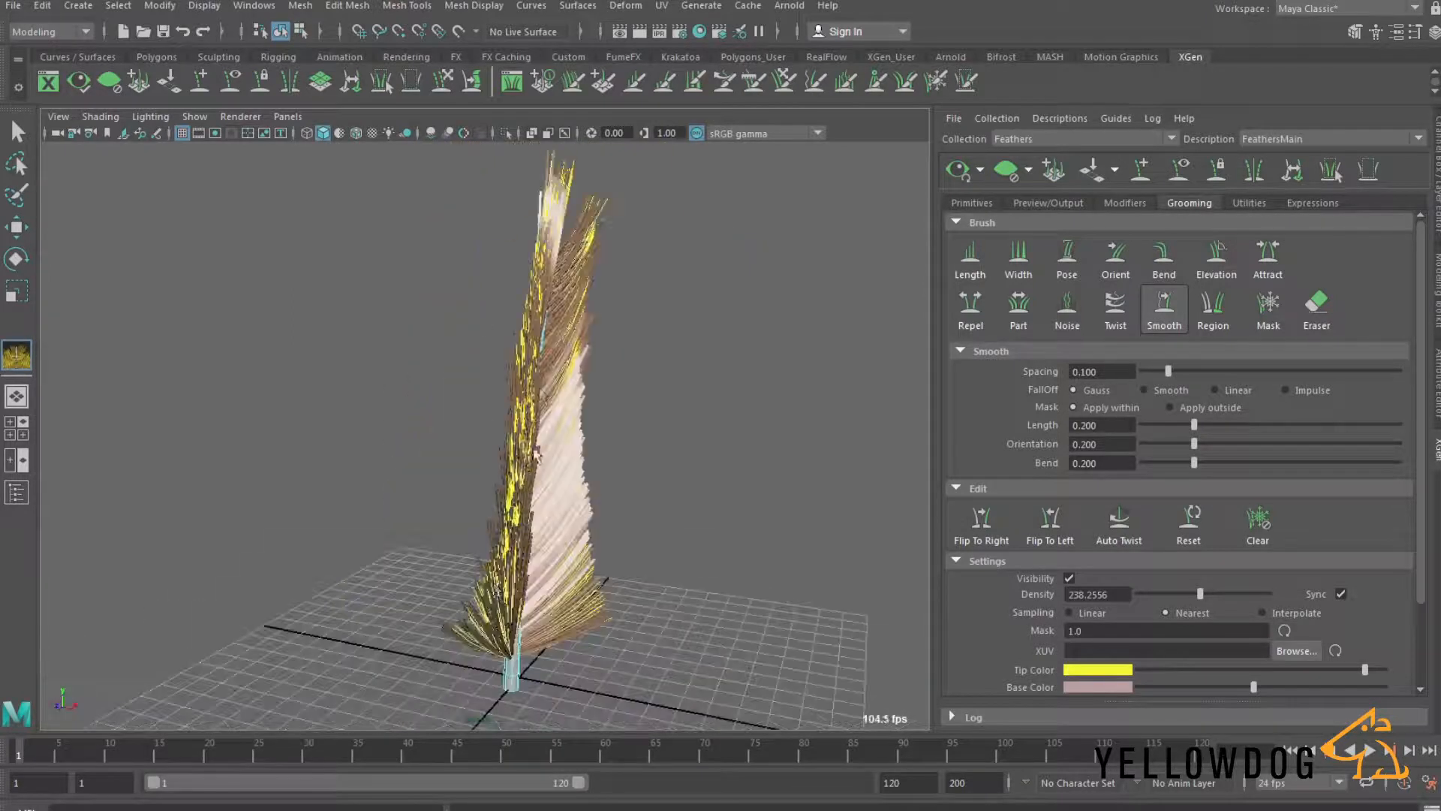
Step: Pull the split barbs at the feather's tip together with the Attract brush
click(970, 257)
click(1268, 257)
mouse_move(605, 251)
mouse_down()
mouse_move(591, 273)
mouse_move(606, 248)
mouse_up()
alt+drag(656, 403, 556, 392)
Step: Spread the barbs at the base of the shaft outward and downward with the Pose brush
click(1070, 315)
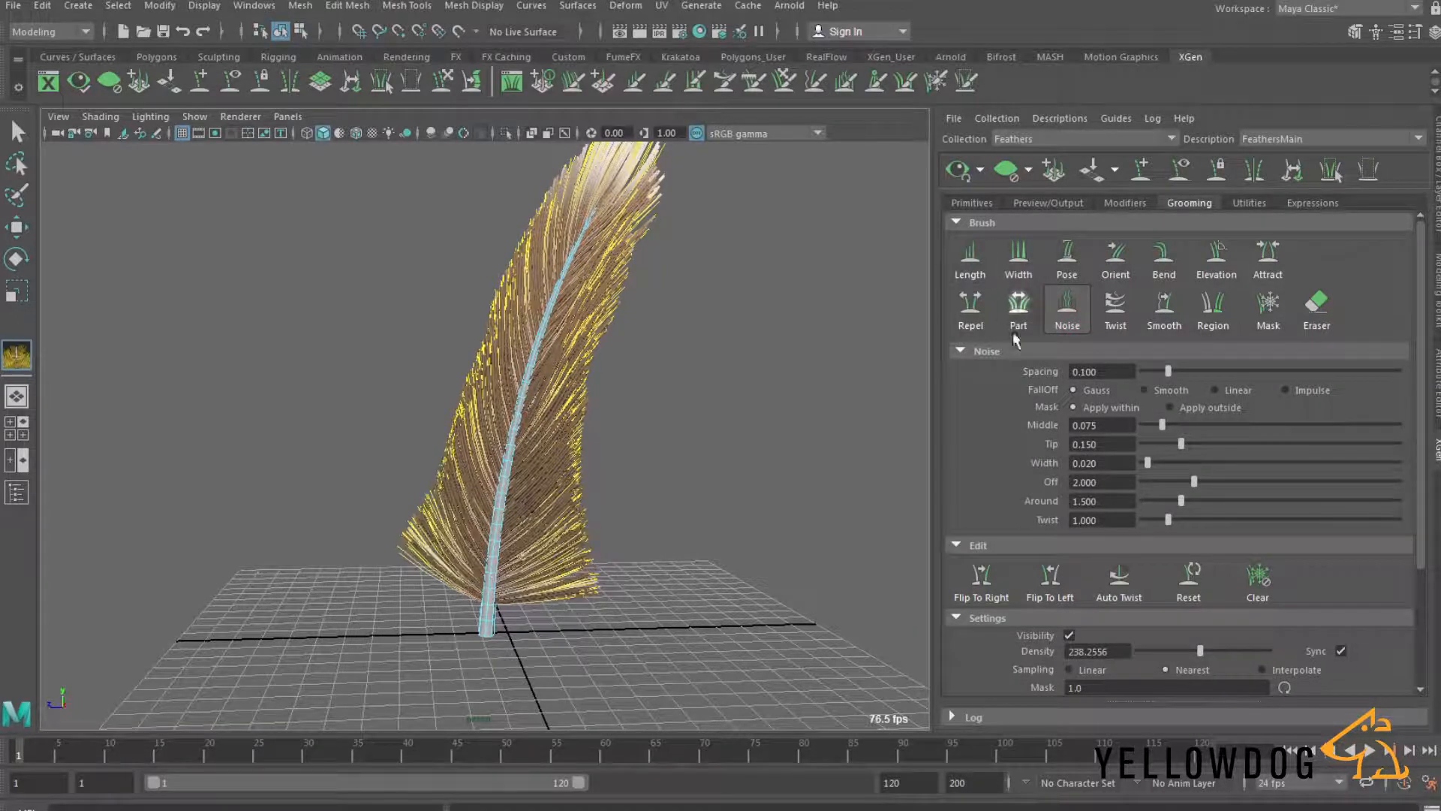
click(1069, 270)
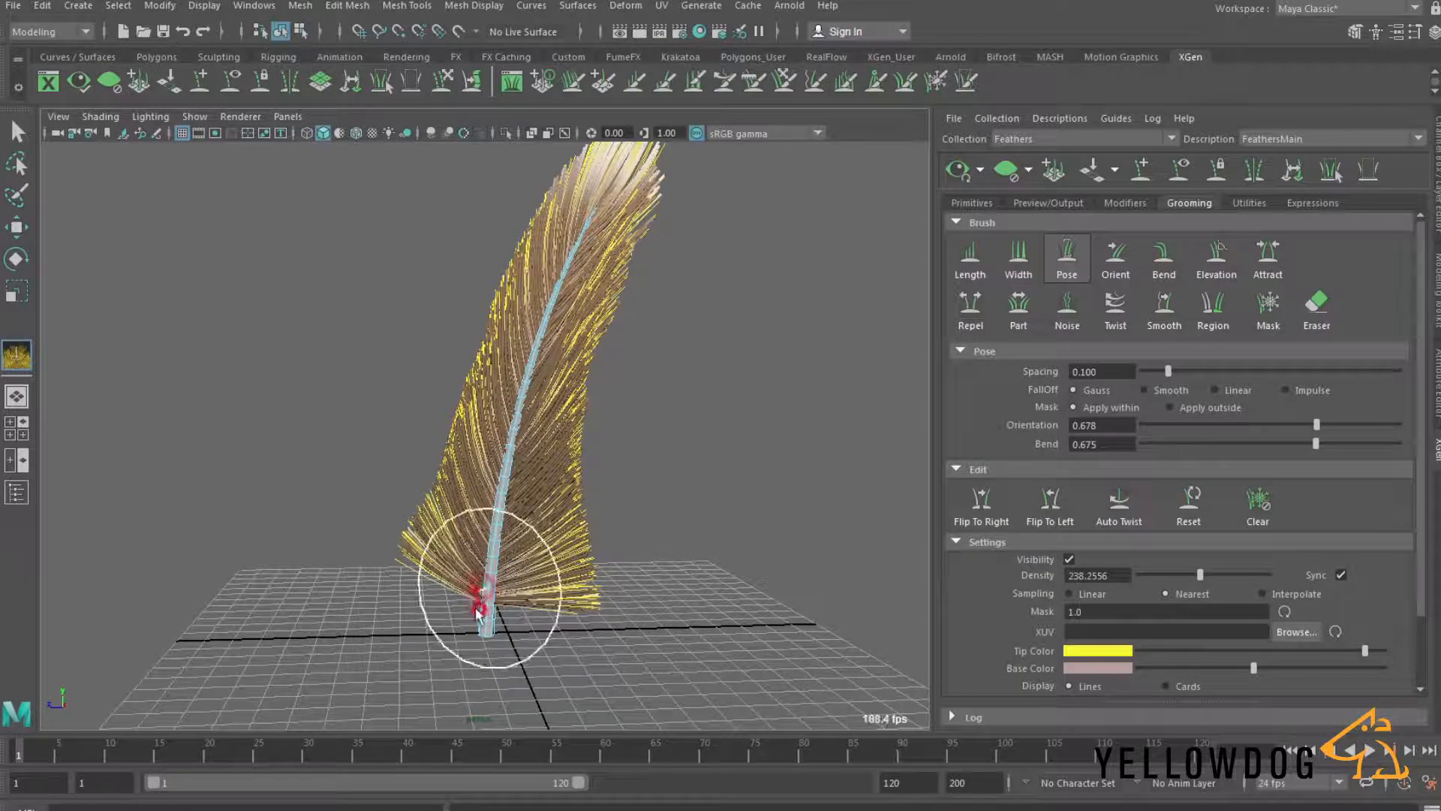
drag(487, 600, 488, 555)
drag(487, 626, 491, 567)
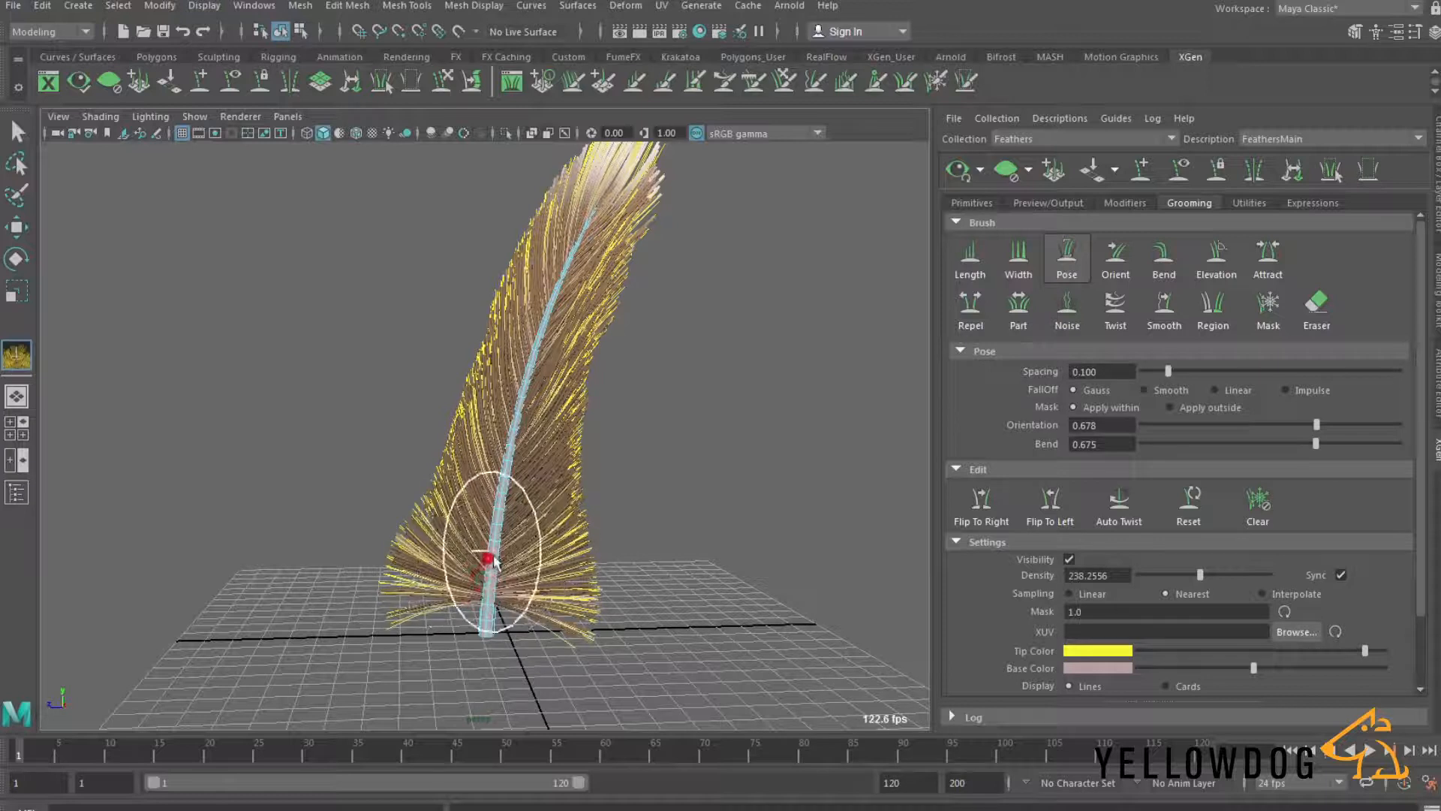
Step: Shorten the barbs at the base of the shaft using the Length brush with a goal length of 1.220
click(970, 258)
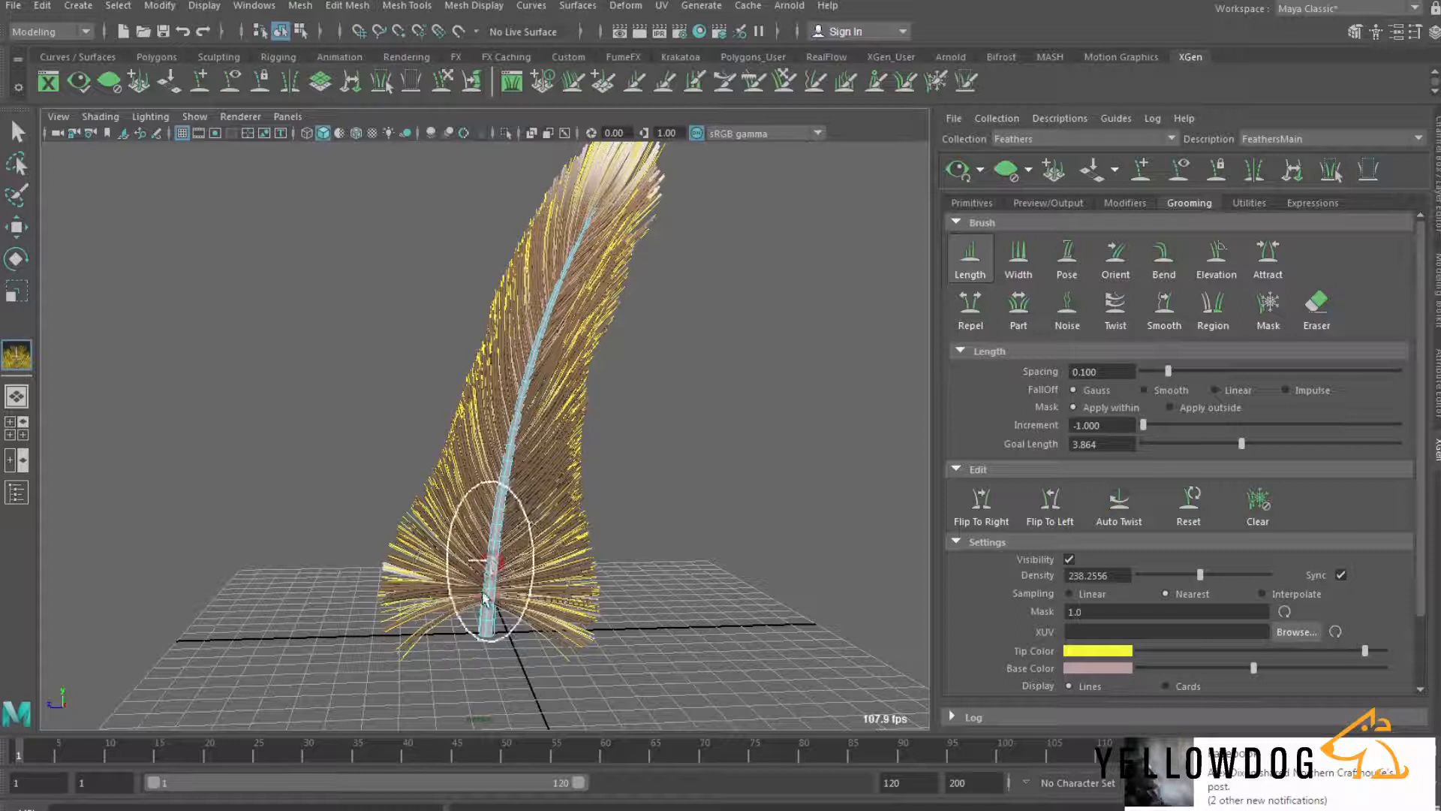
mouse_move(547, 599)
alt+mouse_down()
mouse_move(508, 582)
mouse_move(524, 538)
mouse_move(579, 582)
mouse_move(492, 555)
alt+mouse_up()
drag(1220, 441, 1156, 443)
mouse_move(508, 556)
mouse_down()
mouse_move(476, 578)
mouse_move(578, 593)
mouse_up()
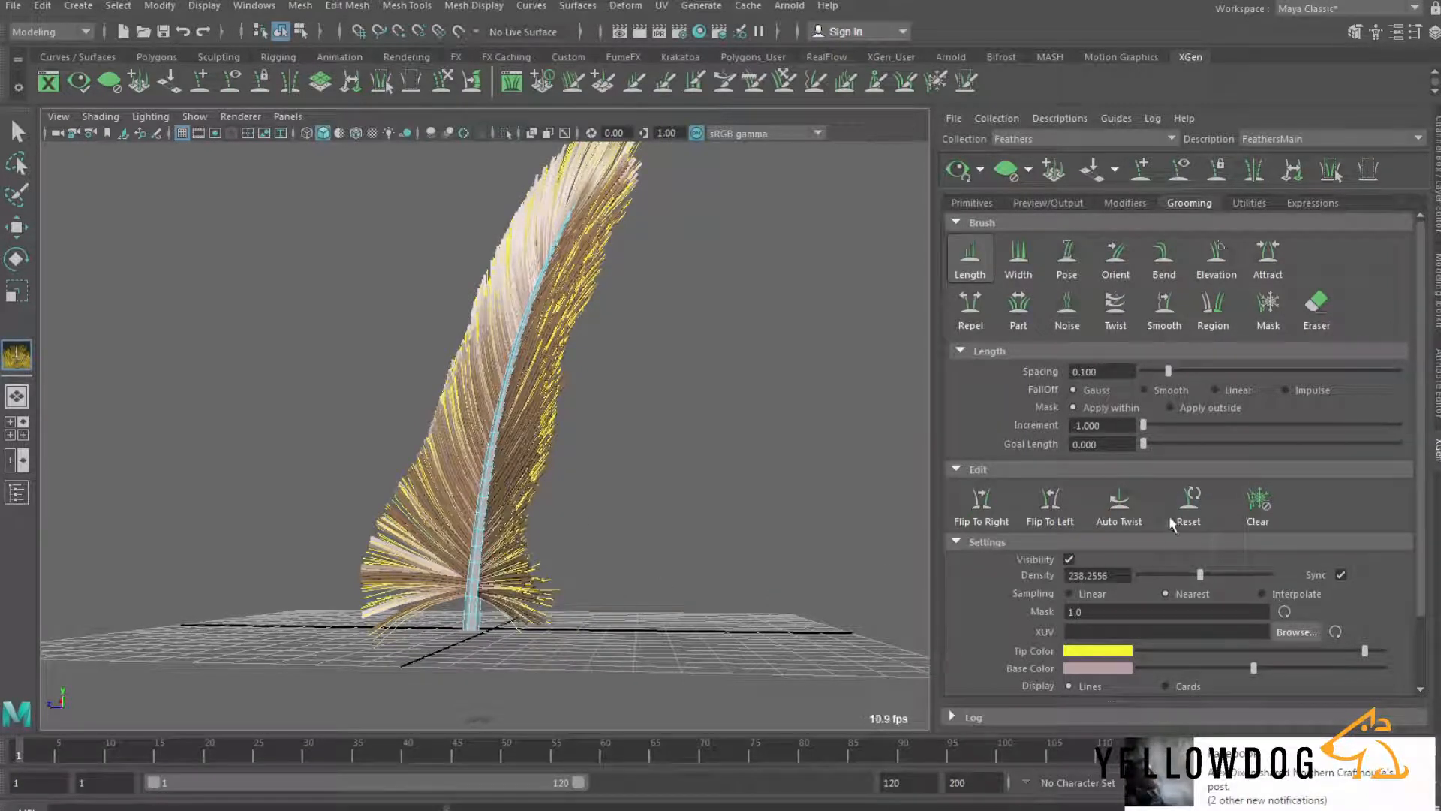
key(ctrl+z)
click(1164, 441)
mouse_move(478, 592)
mouse_down()
mouse_move(524, 596)
mouse_move(438, 603)
mouse_move(557, 589)
mouse_move(525, 580)
mouse_up()
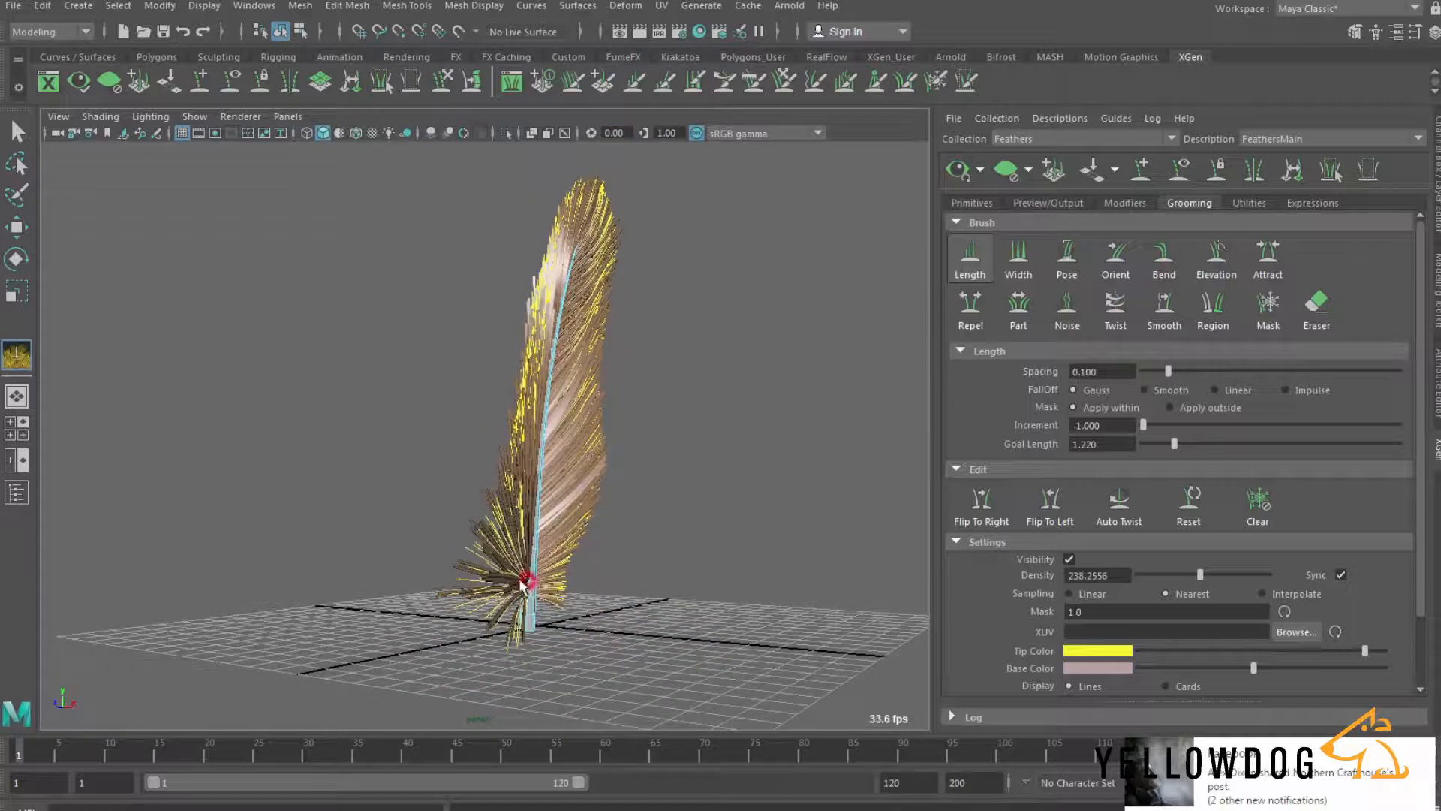
Step: Trim the remaining long barbs around the base with the Length brush, and undo the last stroke
alt+drag(621, 601, 484, 604)
alt+drag(504, 598, 575, 596)
mouse_move(504, 610)
mouse_down()
mouse_move(519, 588)
mouse_move(609, 593)
mouse_move(574, 580)
mouse_up()
key(ctrl+z)
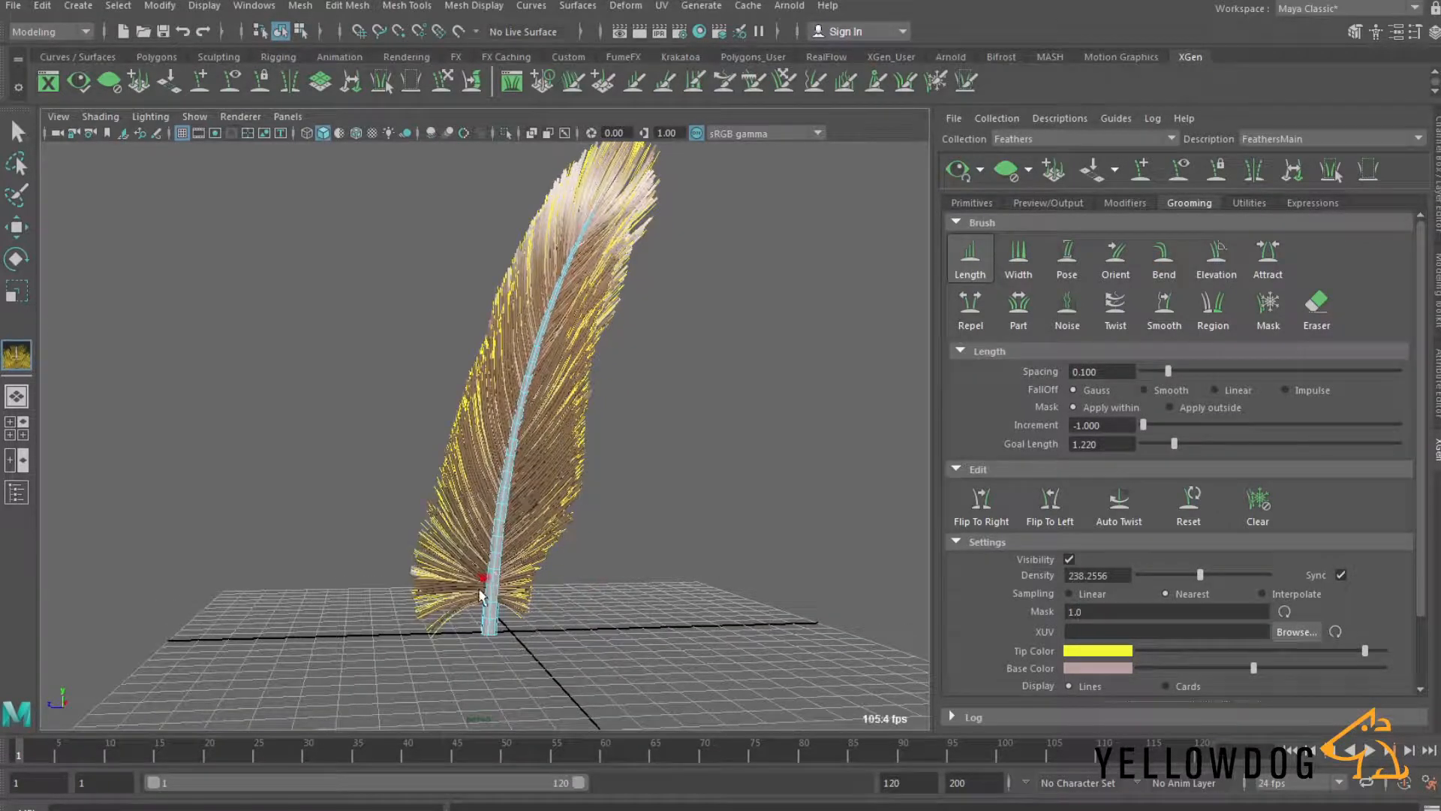
alt+drag(604, 587, 516, 591)
Step: Roughen the barbs at the base and along the shaft with the Noise brush
click(1067, 307)
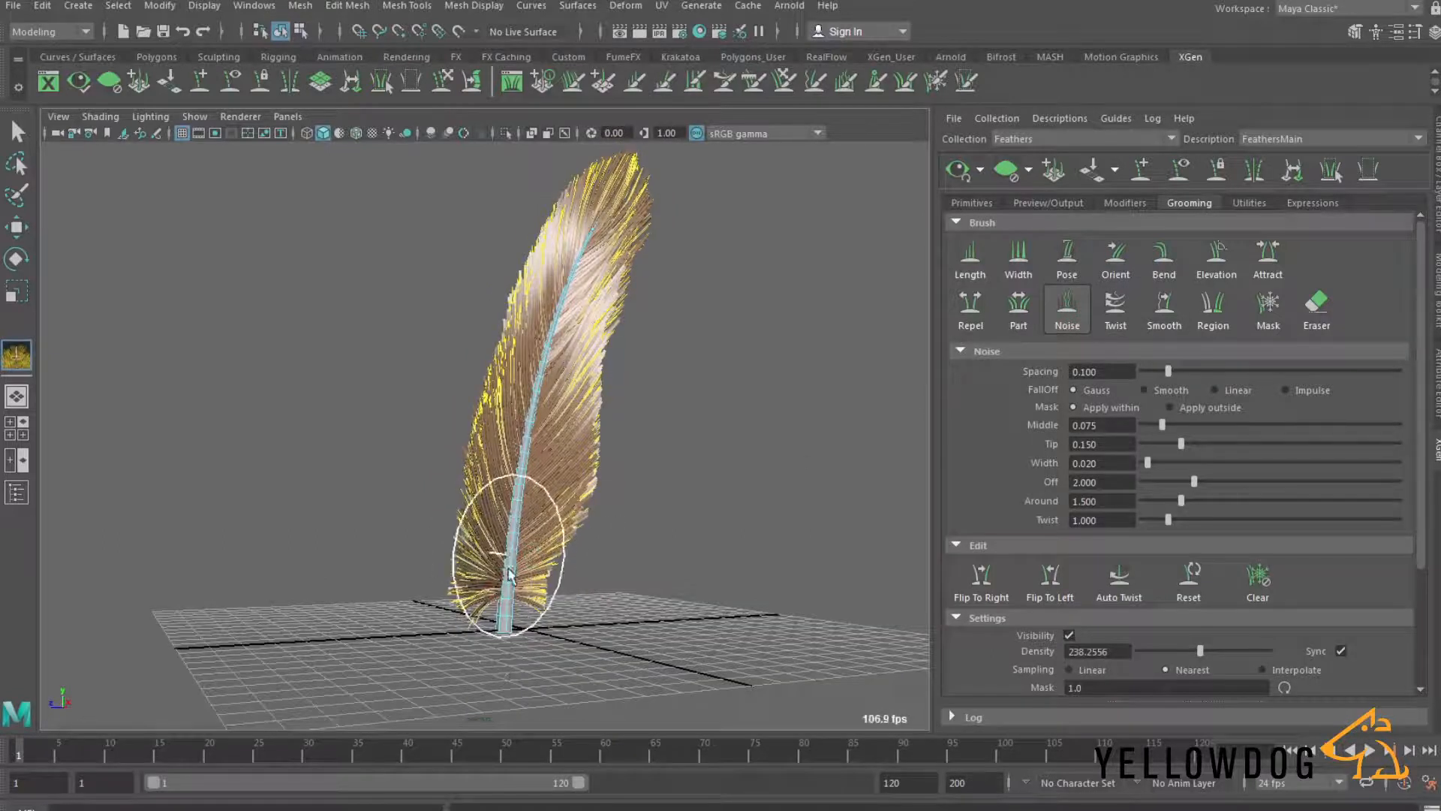
alt+drag(611, 588, 621, 588)
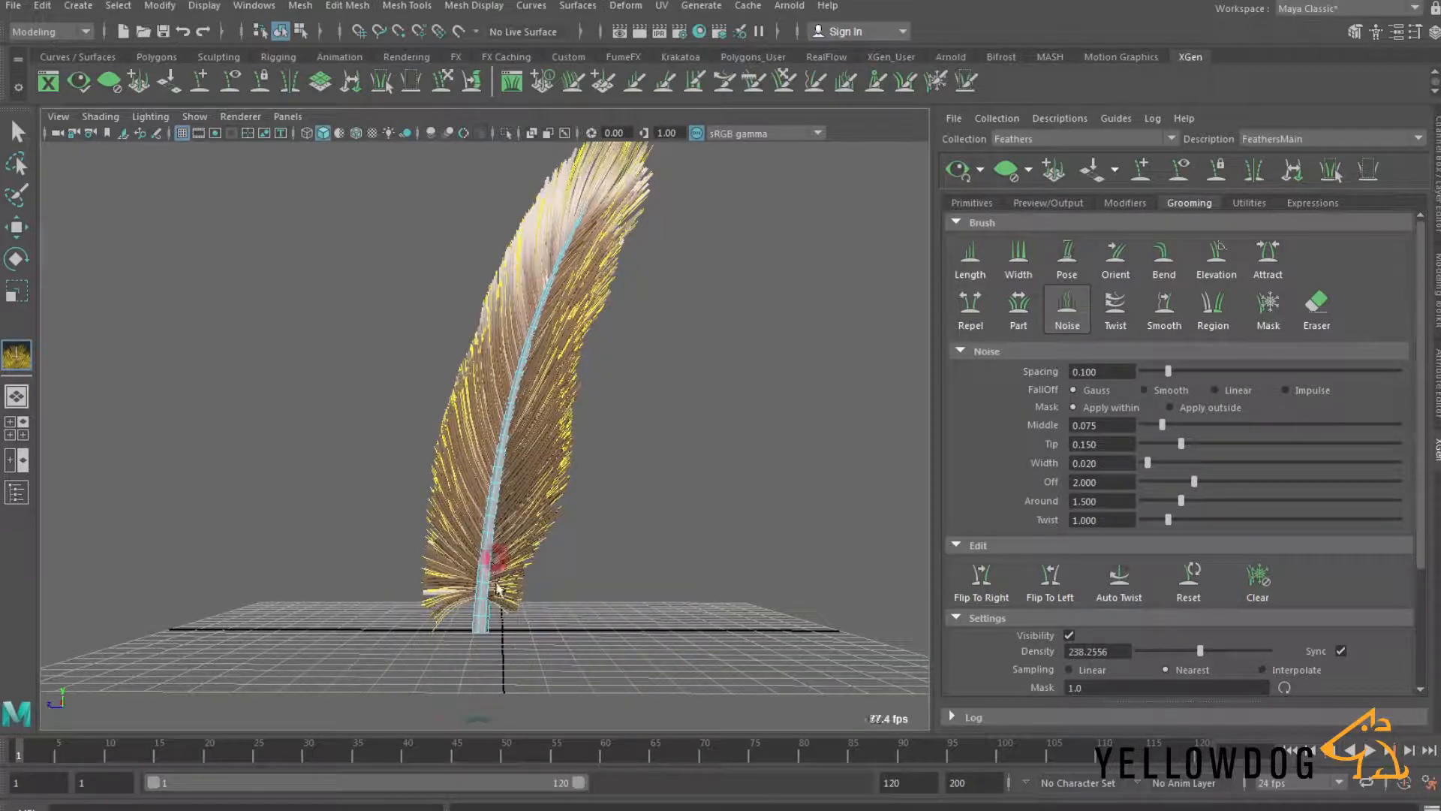
mouse_move(484, 562)
alt+mouse_down()
mouse_move(580, 584)
mouse_move(531, 546)
mouse_move(533, 570)
mouse_move(535, 526)
mouse_move(646, 576)
mouse_move(487, 559)
mouse_move(538, 588)
mouse_move(488, 579)
mouse_move(660, 566)
mouse_move(502, 582)
alt+mouse_up()
mouse_move(615, 582)
alt+mouse_down()
mouse_move(560, 586)
mouse_move(617, 581)
alt+mouse_up()
mouse_move(453, 575)
mouse_down()
mouse_move(588, 582)
mouse_move(396, 604)
mouse_move(521, 605)
mouse_move(626, 443)
mouse_move(717, 386)
mouse_up()
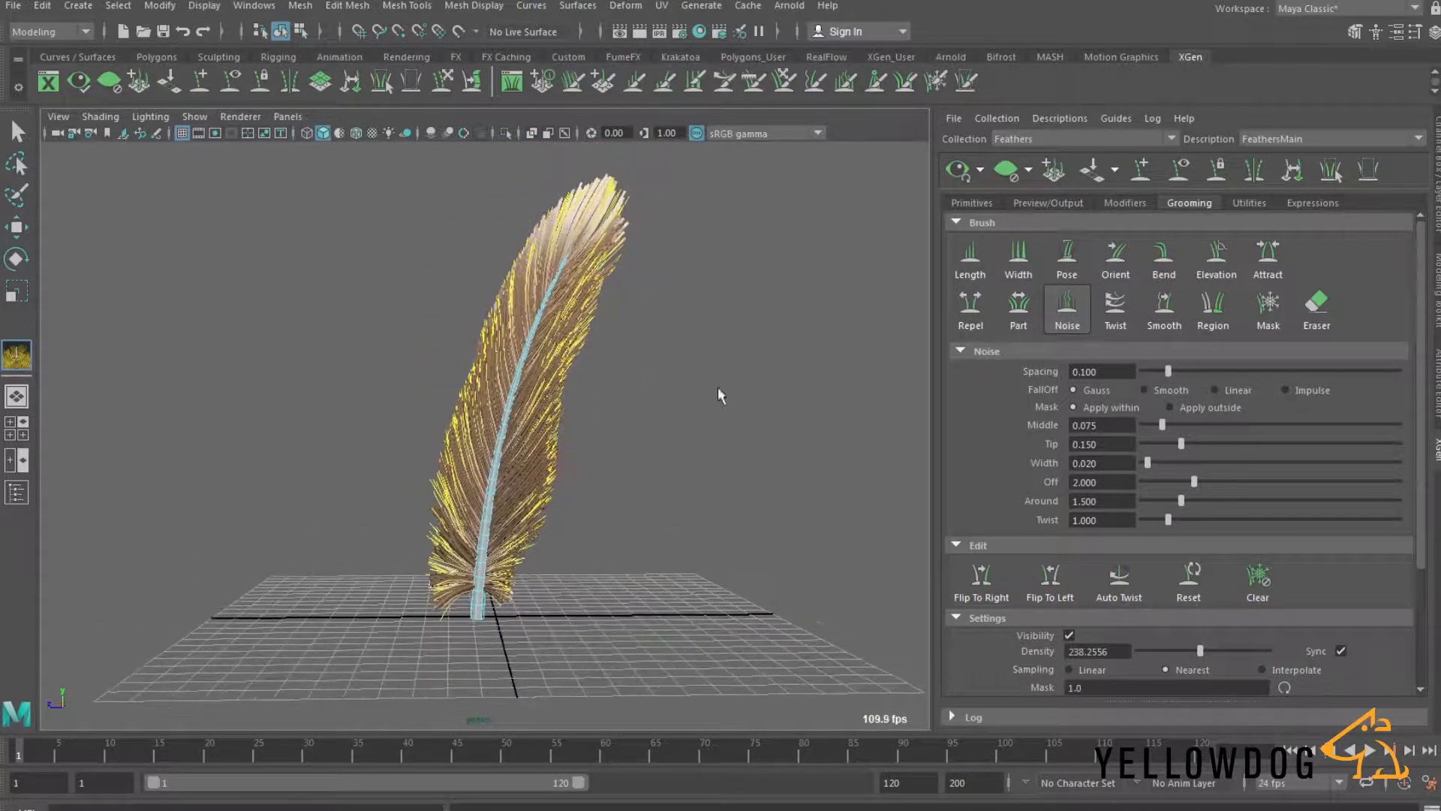
Step: Taper the spline barbs toward their tips with a Taper value of 0.75
click(973, 203)
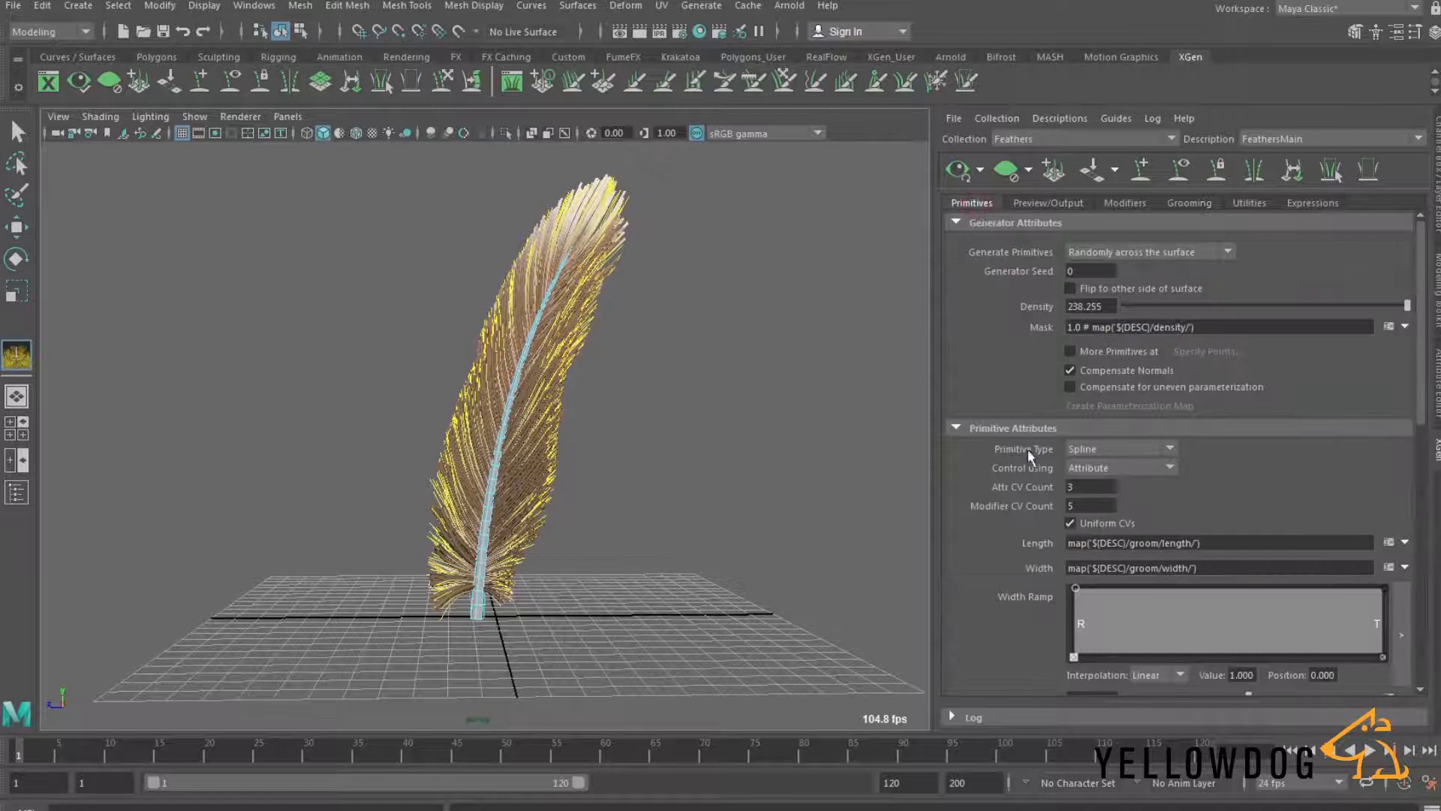
scroll(993, 448, down, 8)
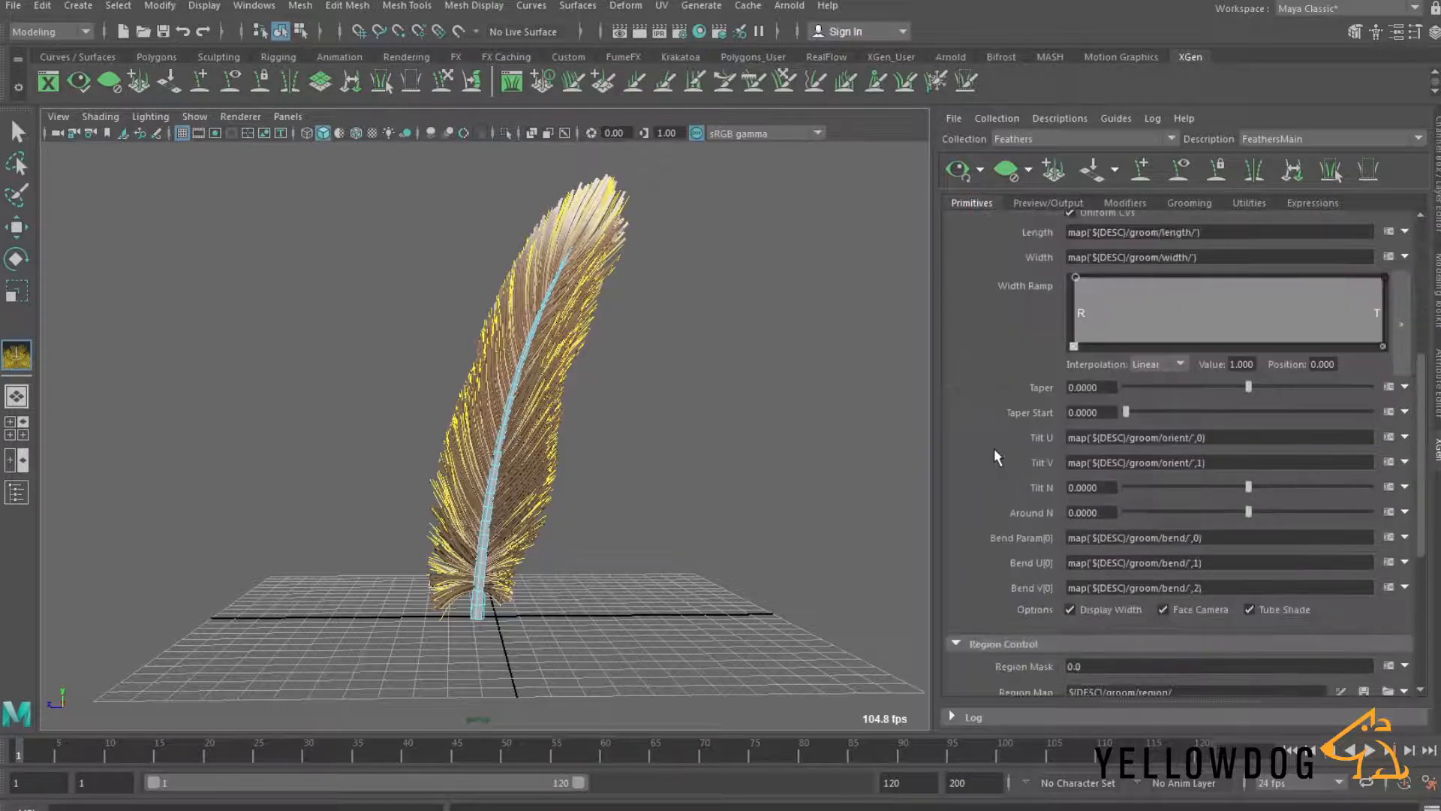
drag(1248, 387, 1341, 387)
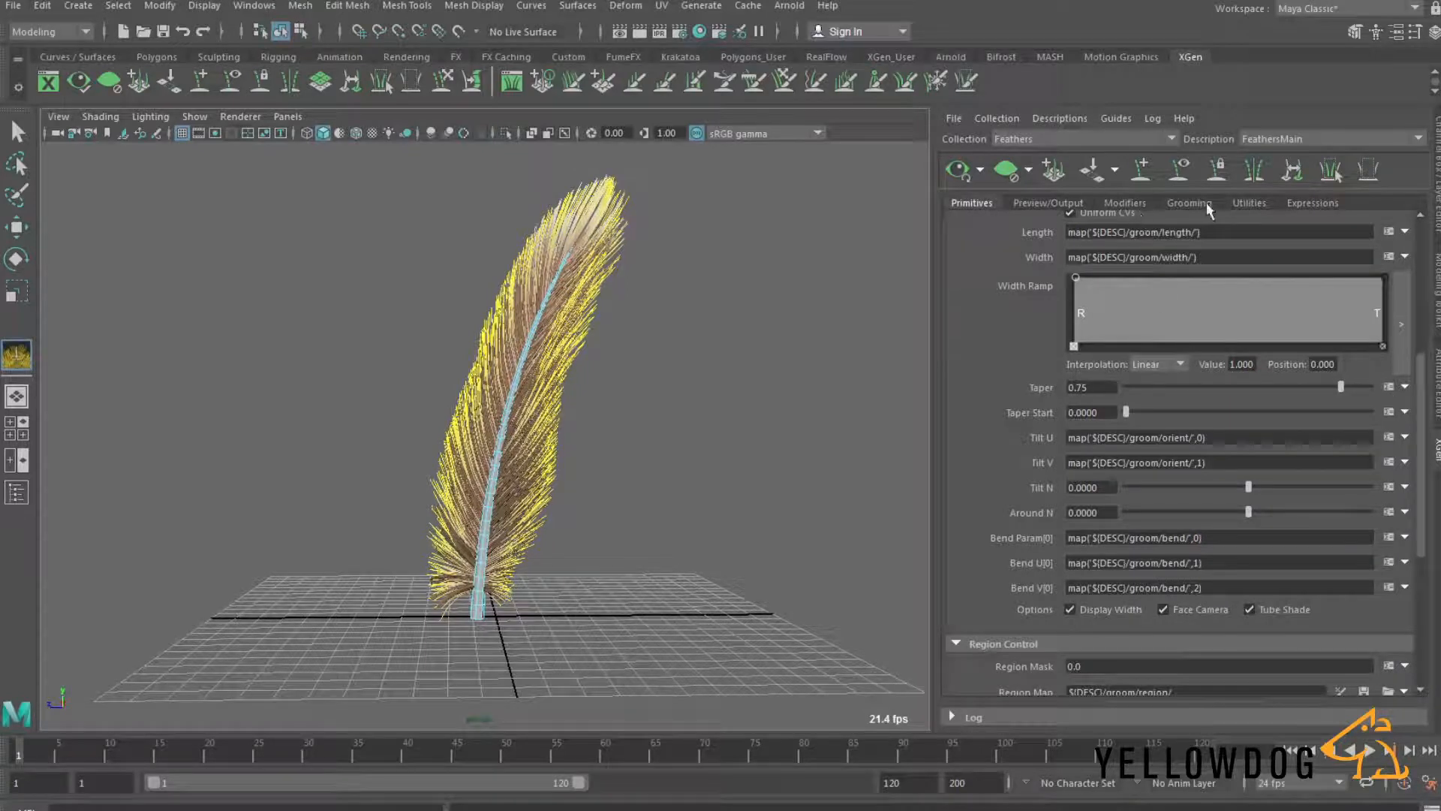
Step: Turn off the visibility of the groom guides so only the feather's spline barbs are displayed
click(1193, 204)
scroll(984, 649, down, 3)
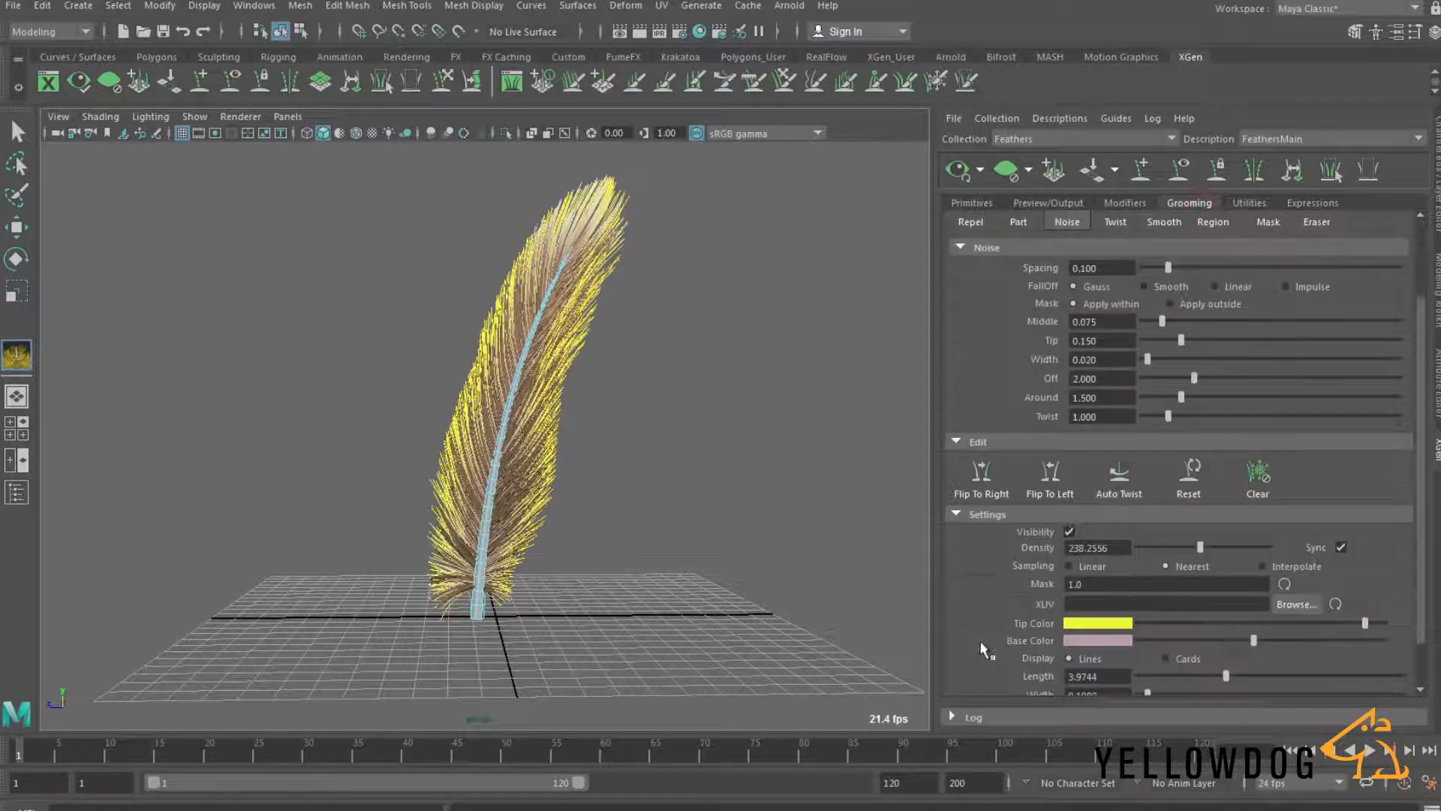
click(1066, 532)
alt+drag(541, 505, 540, 552)
scroll(1002, 581, down, 2)
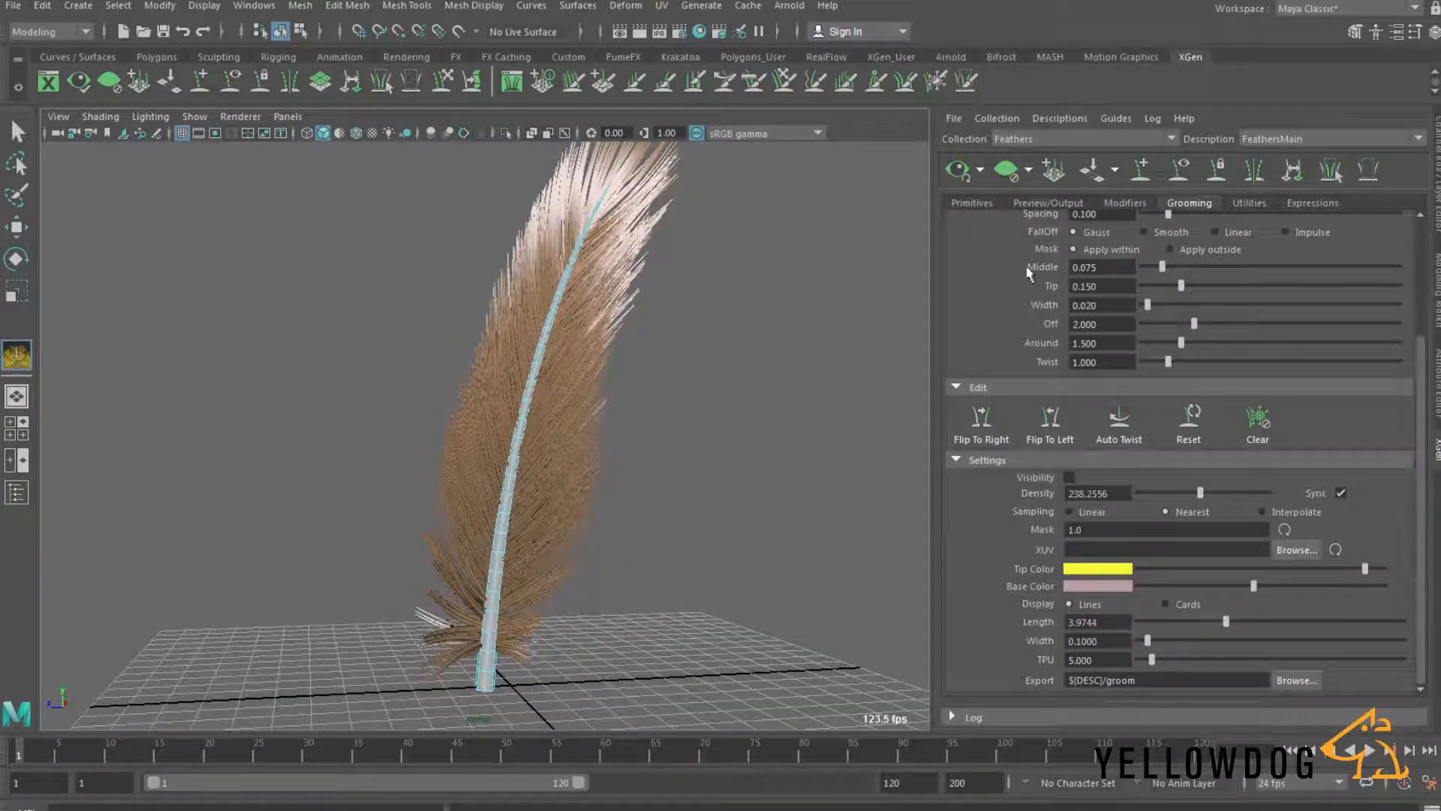
Step: Set the Noise brush width to 0.000 and thin the groomed barbs to a width of 0.0600, keeping the guides hidden
scroll(1005, 342, up, 6)
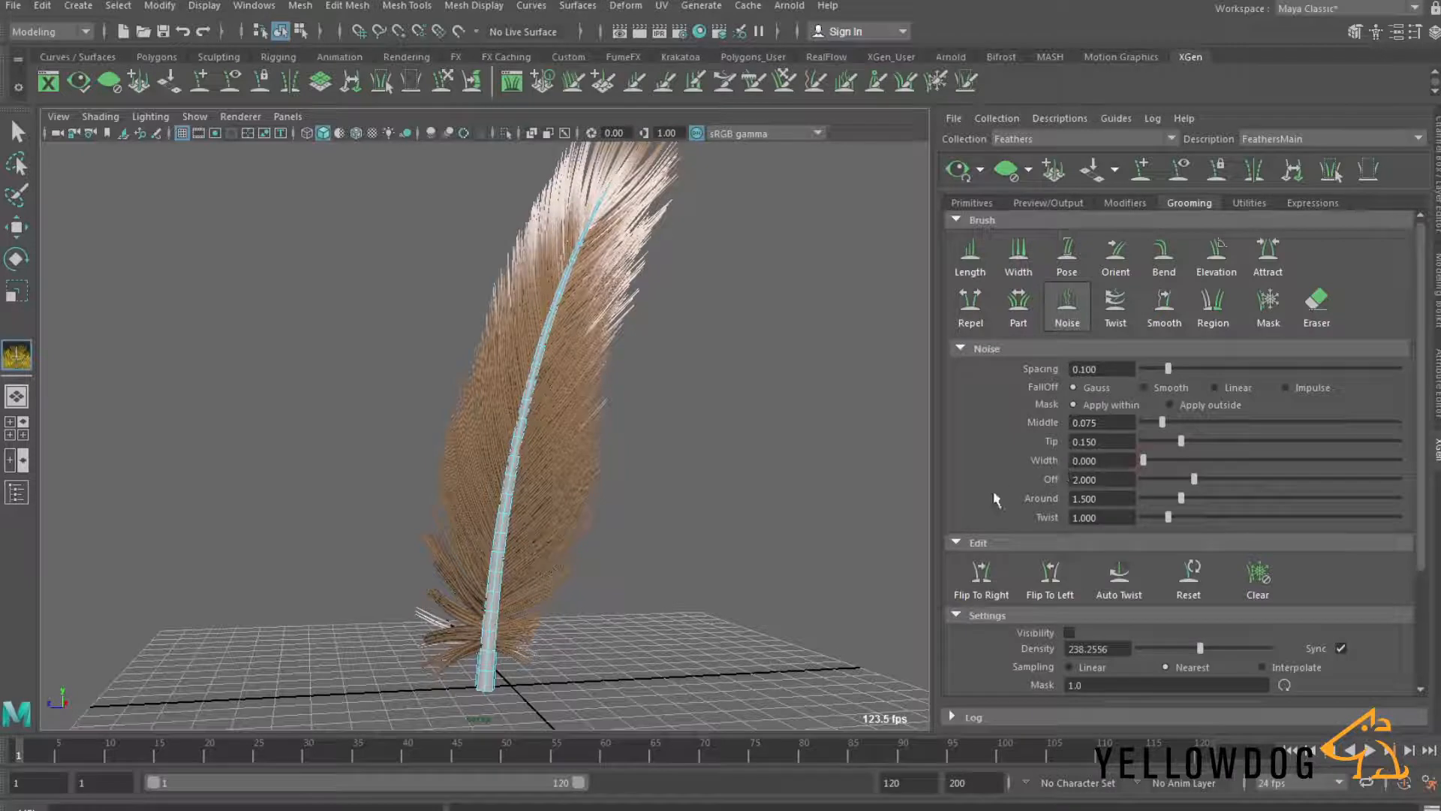
scroll(1001, 599, down, 6)
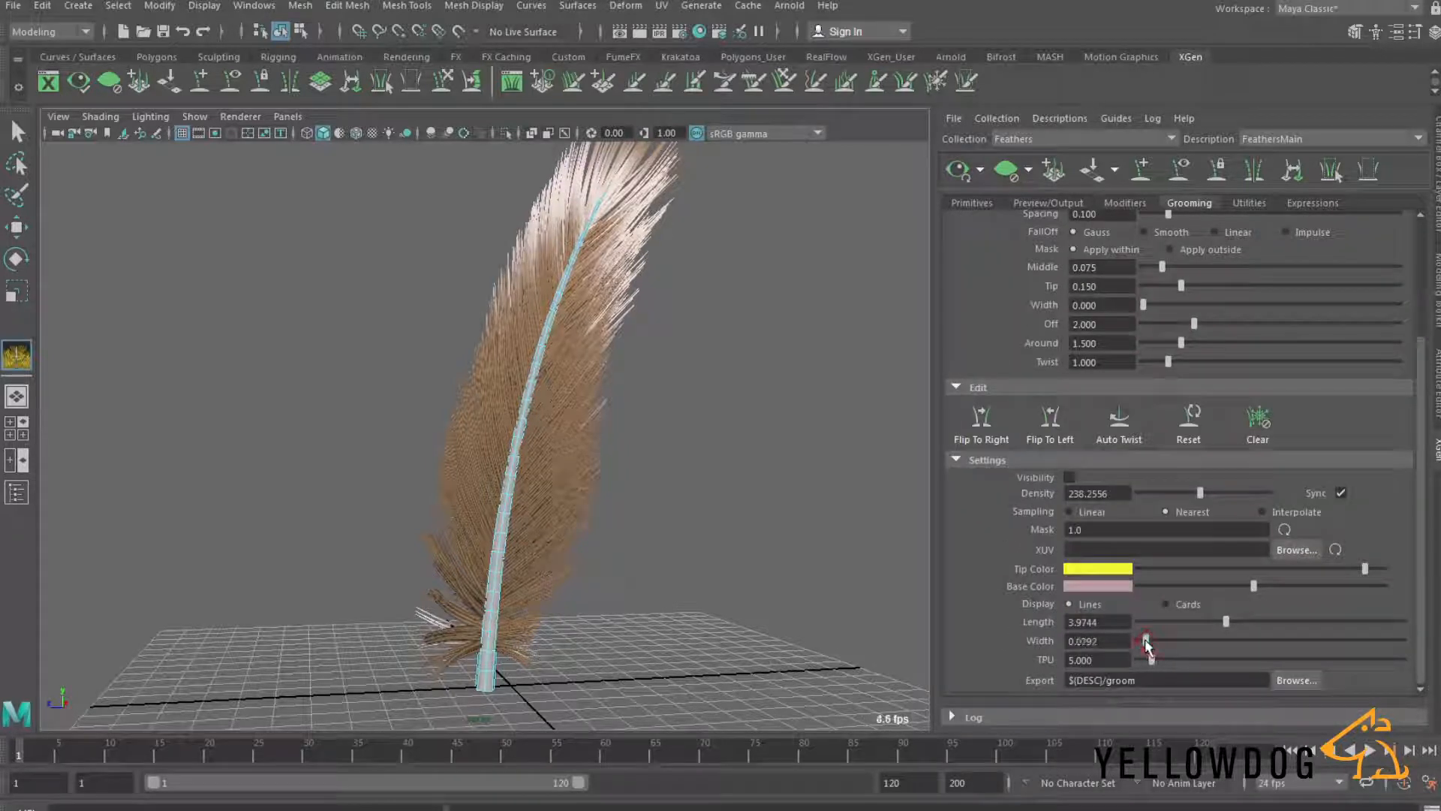
click(1069, 477)
click(1144, 640)
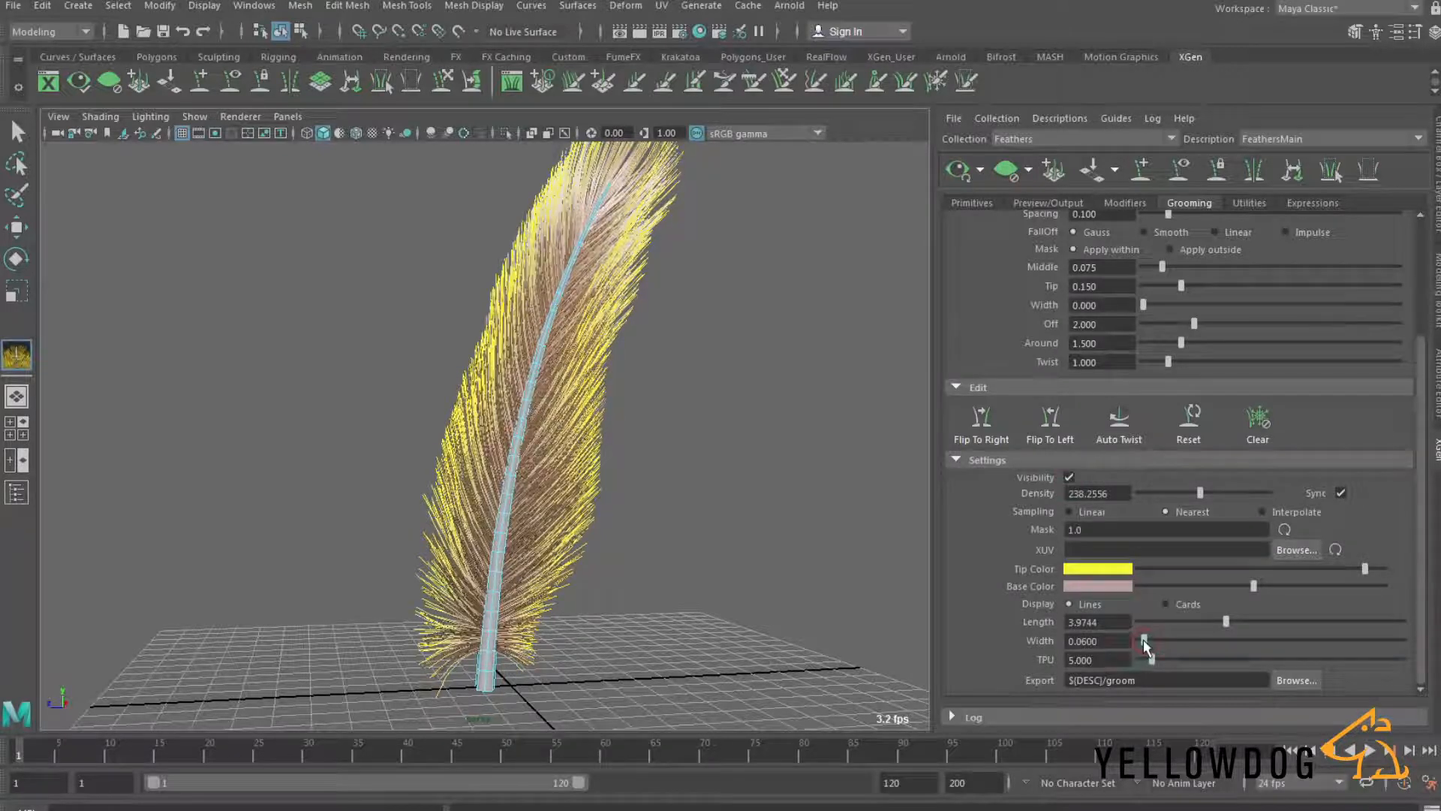
click(1070, 478)
Step: Examine the barbs along the shaft and at the base of the feather from several angles and distances
alt+drag(556, 591, 450, 596)
alt+right_drag(453, 599, 599, 601)
alt+middle_drag(532, 489, 527, 578)
alt+right_drag(540, 538, 503, 590)
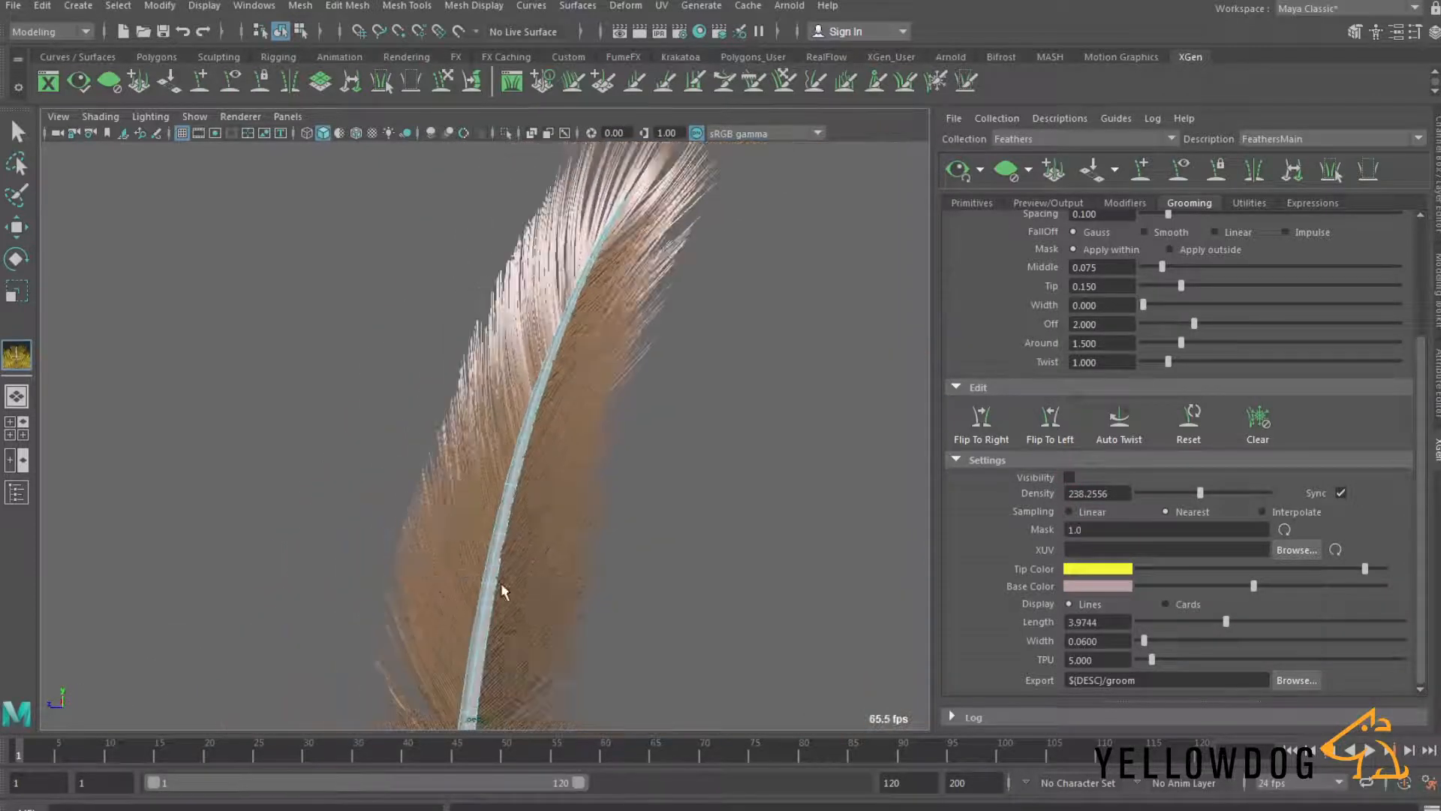
alt+middle_drag(615, 638, 653, 505)
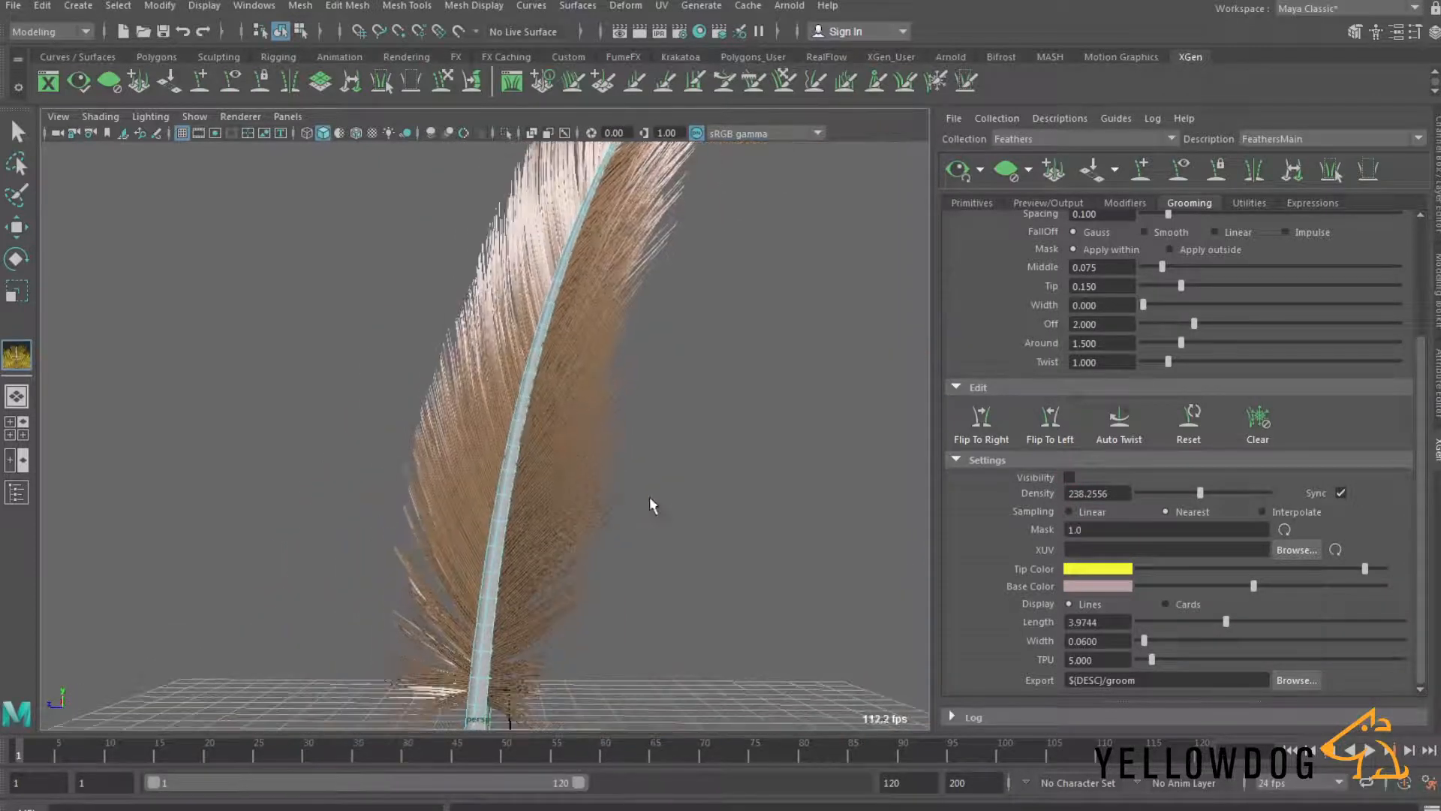
alt+right_drag(651, 499, 513, 508)
alt+drag(515, 507, 524, 516)
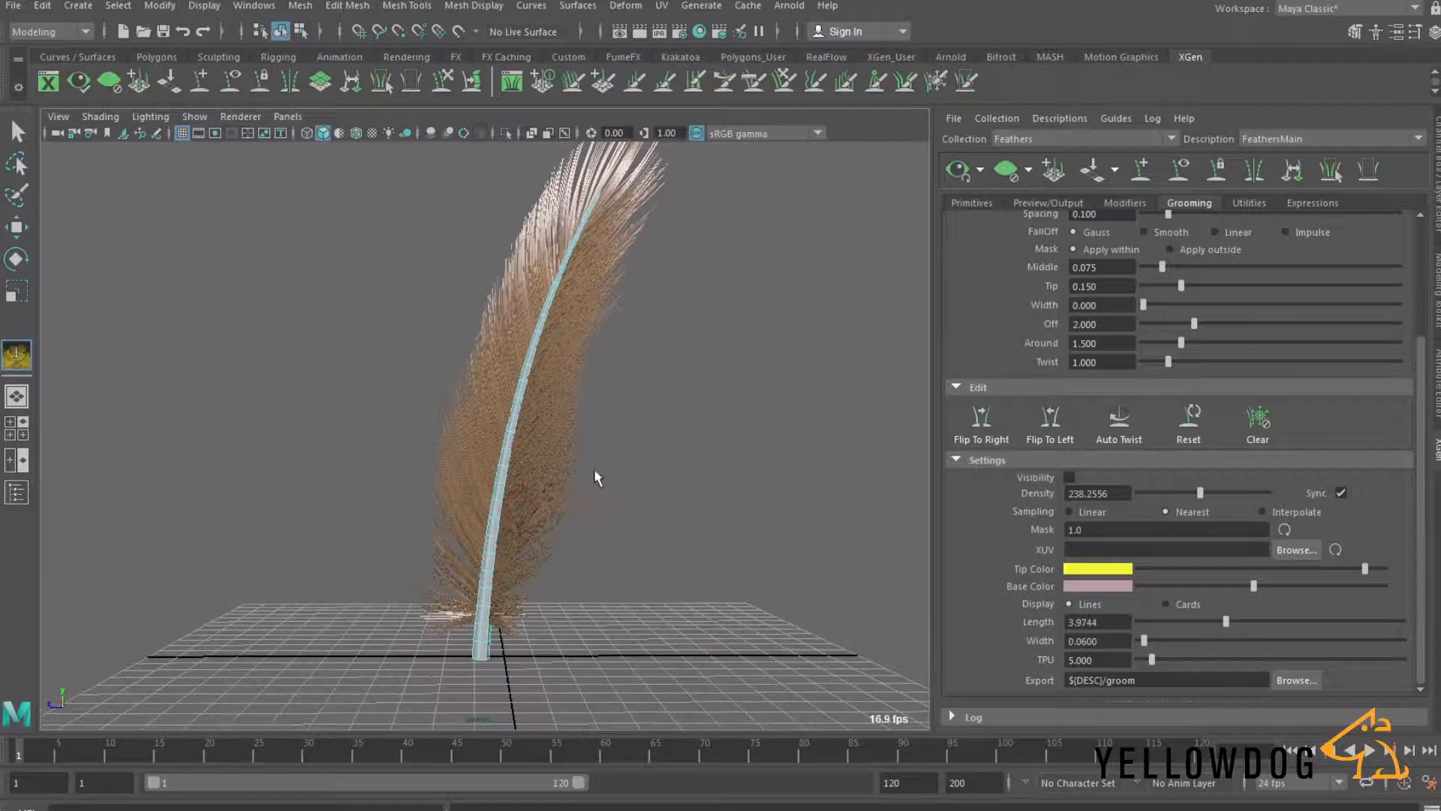
alt+drag(598, 478, 593, 513)
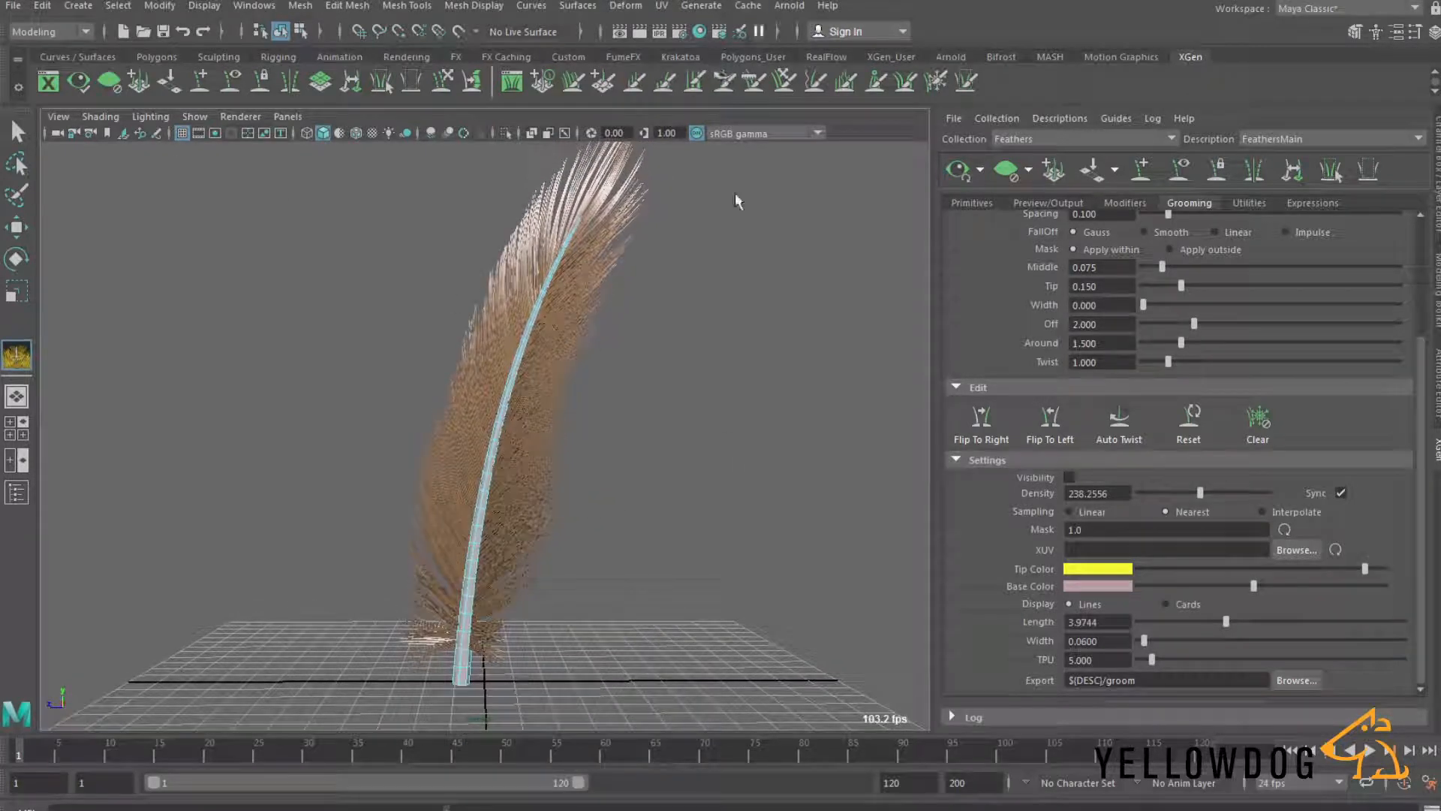
Step: Add a Wind modifier to the FeathersMain description
click(1126, 202)
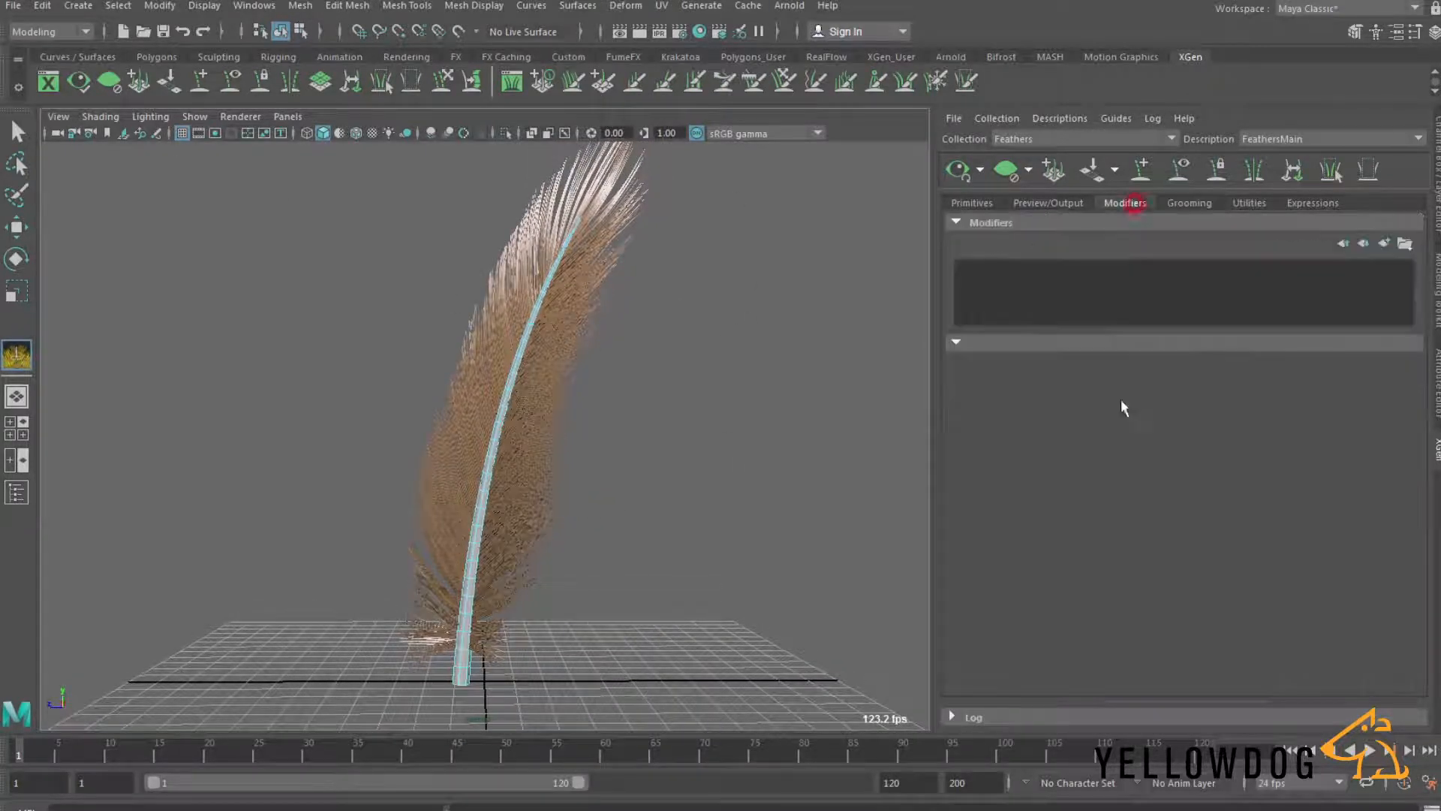
click(1386, 243)
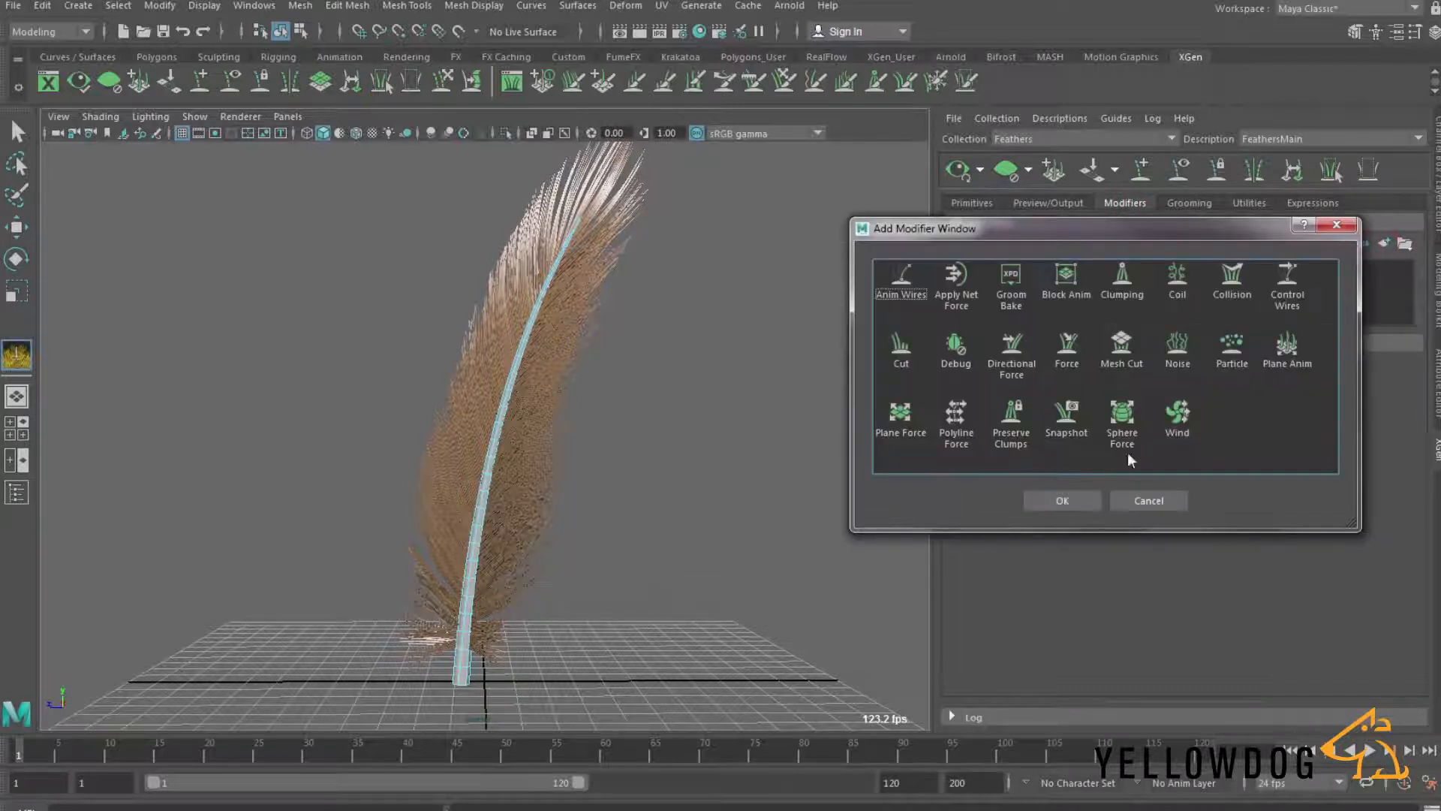
click(1181, 420)
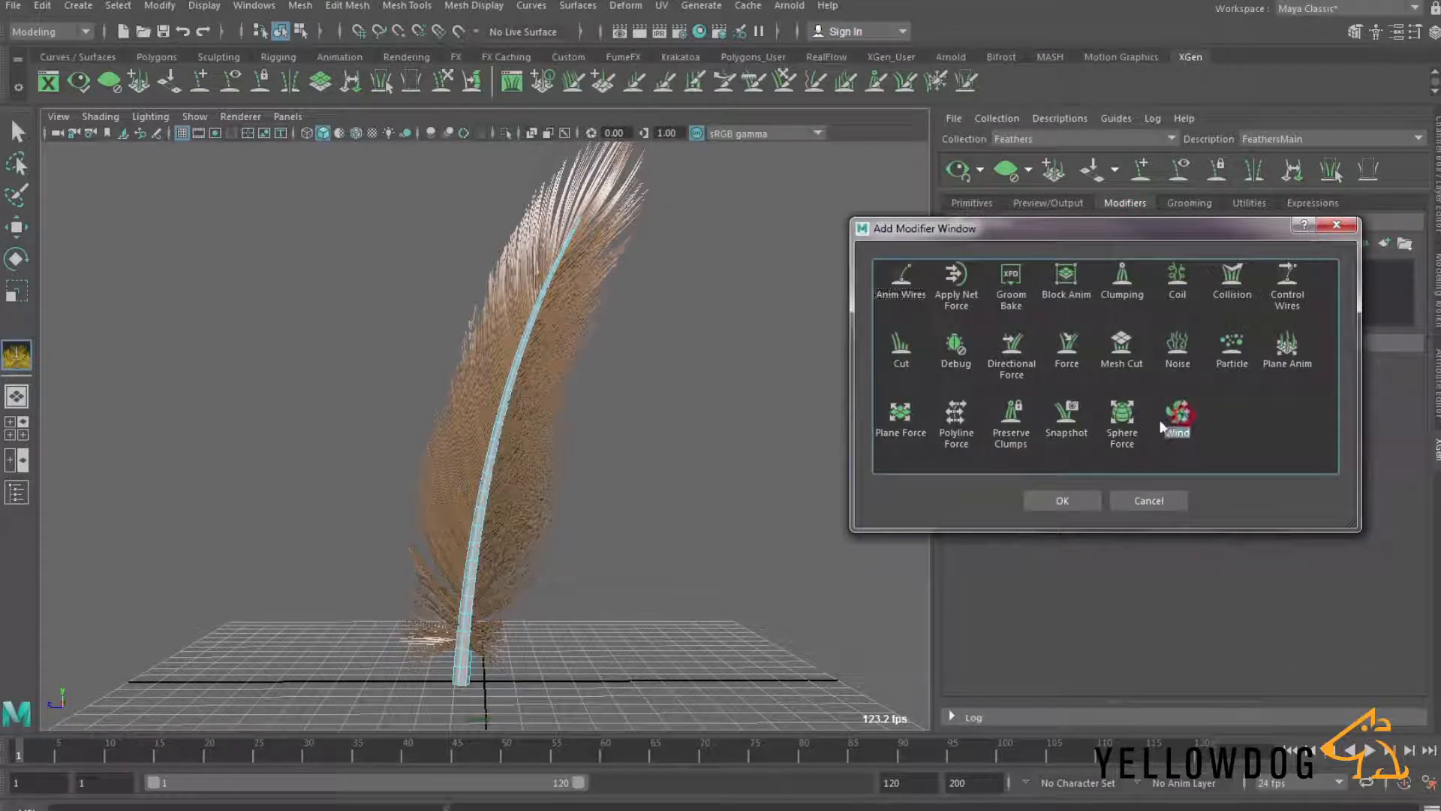
click(1063, 498)
alt+drag(596, 498, 592, 506)
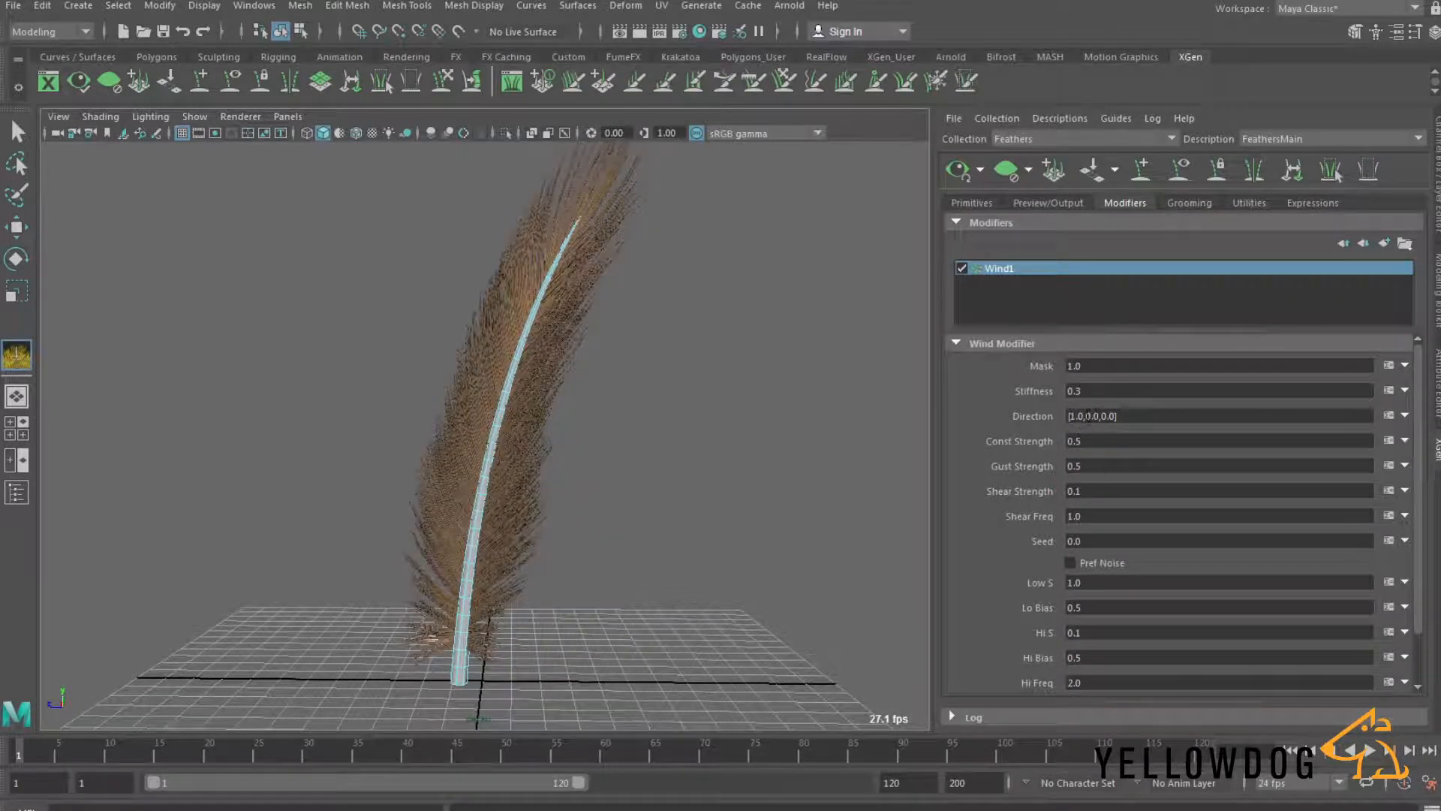
Step: Set the second component of the wind direction vector to 0.2
click(1078, 417)
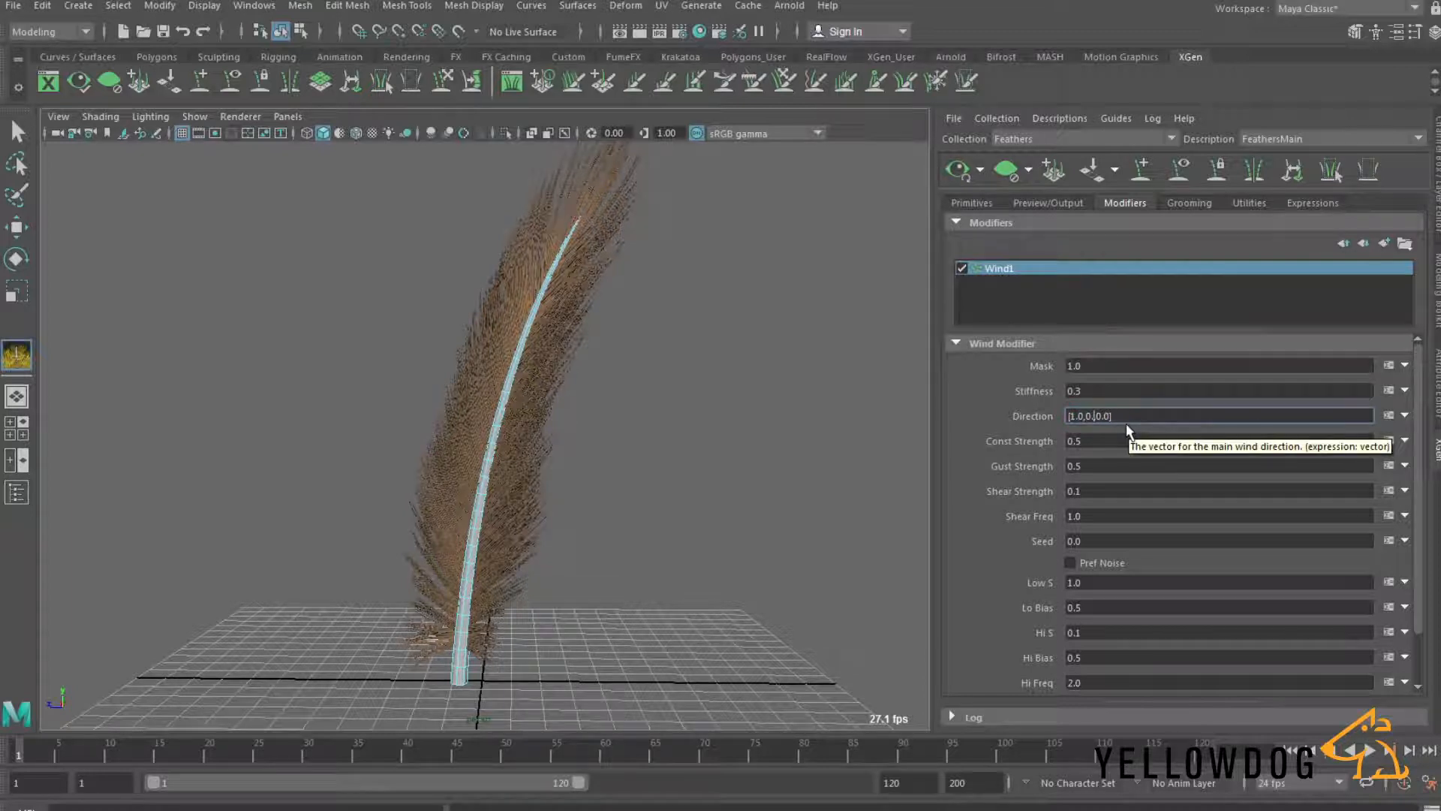
text(5,)
key(Return)
click(1097, 417)
text(2,)
key(Return)
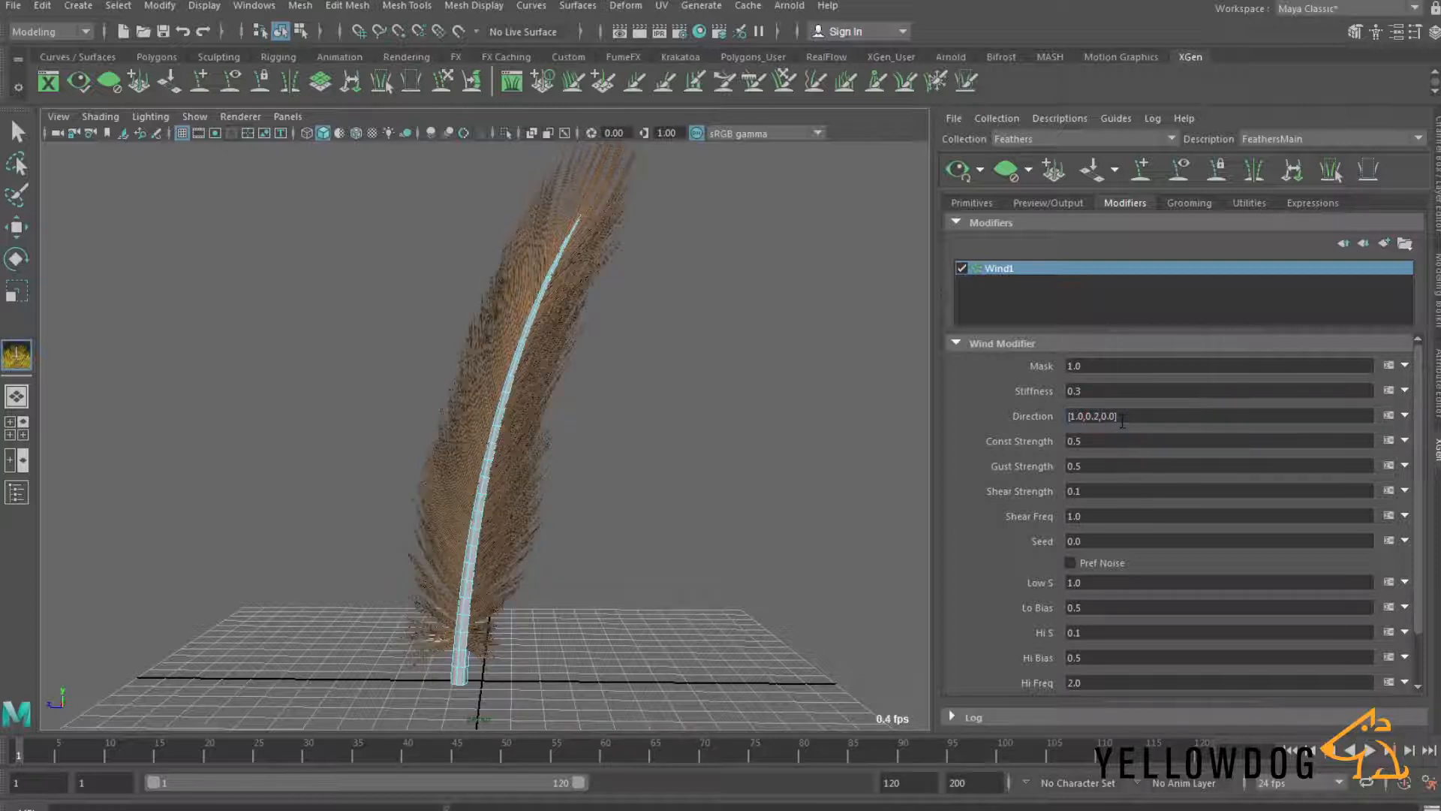
Step: Set the first component of the wind direction vector to 0.5
click(1080, 414)
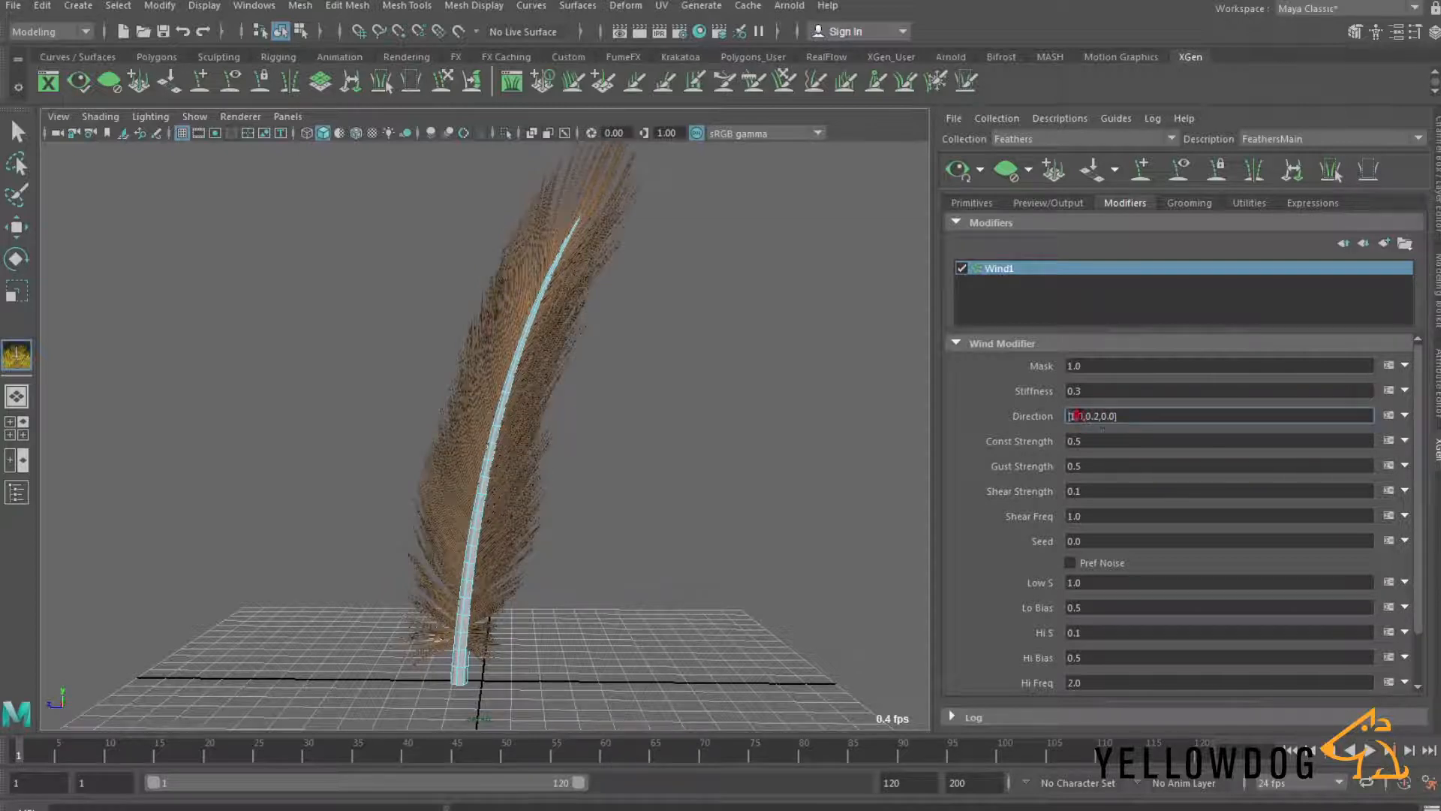
key(Delete)
key(BackSpace)
text(0)
key(Return)
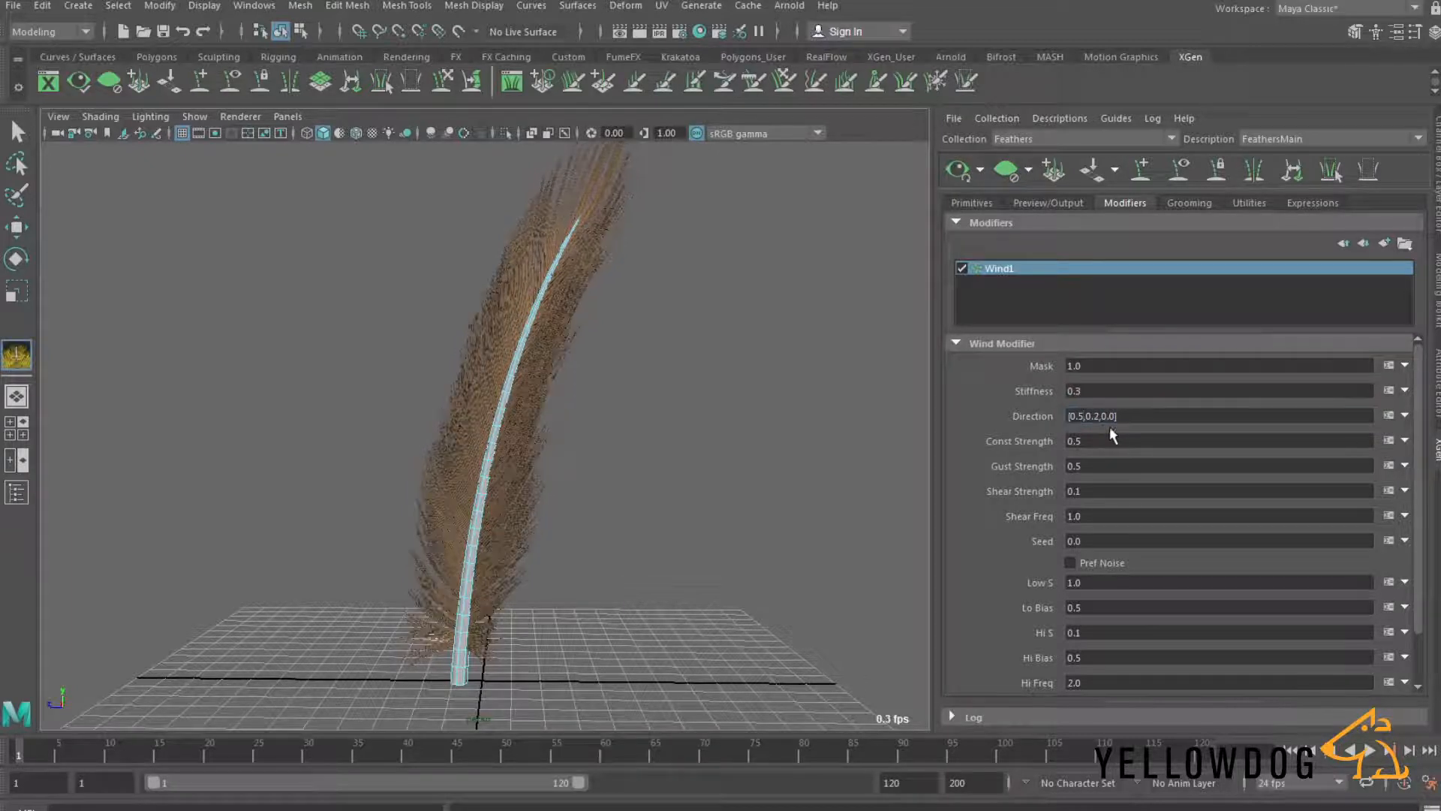
Step: Set the wind's constant strength to 0.3 and keep the gust strength at 0.5
click(1092, 448)
key(BackSpace)
text(3)
key(Return)
click(1089, 466)
key(BackSpace)
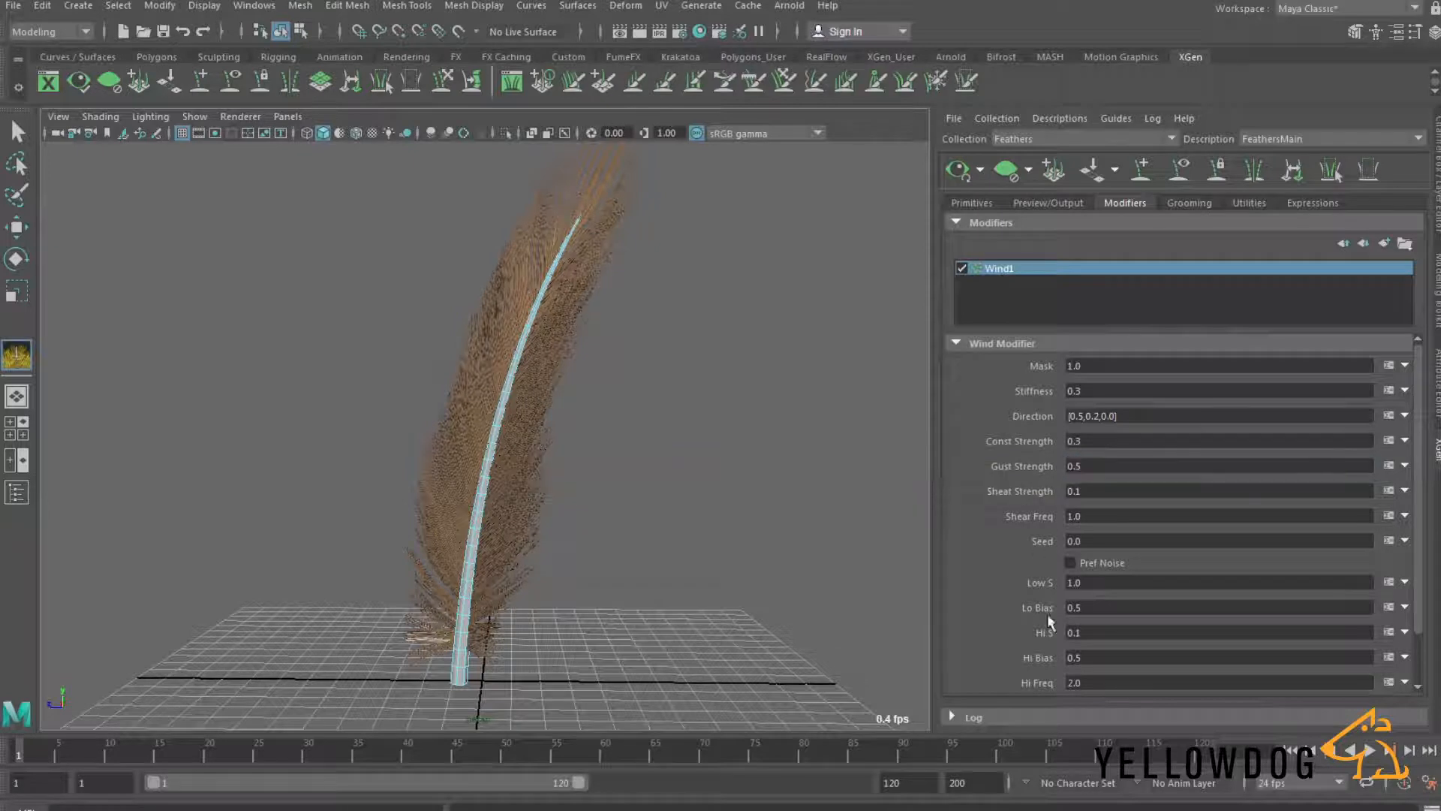
Step: Enable Pref Noise for the wind and set its Hi Freq to 5
scroll(1027, 567, down, 2)
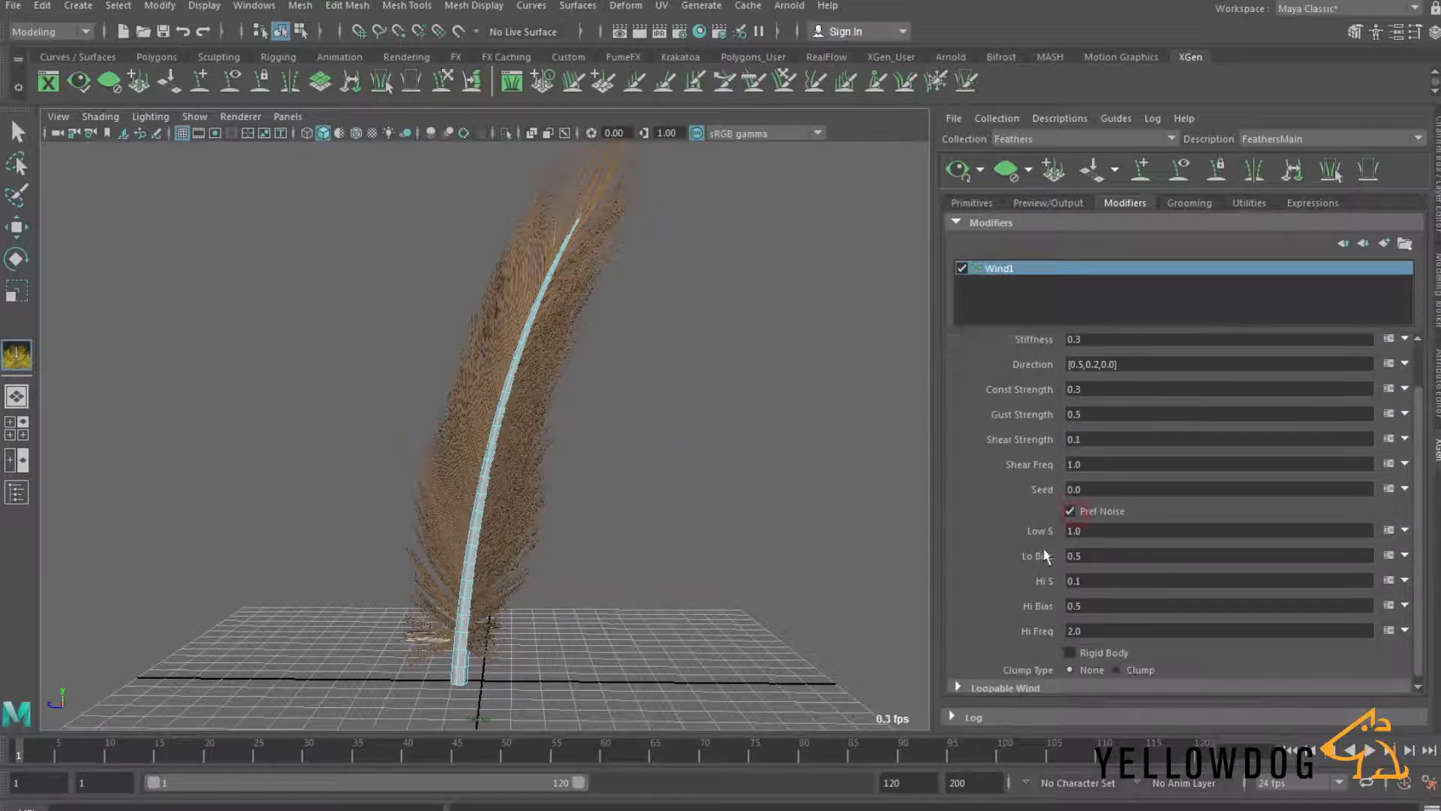
scroll(1045, 555, down, 1)
double_click(1088, 625)
text(5)
key(Return)
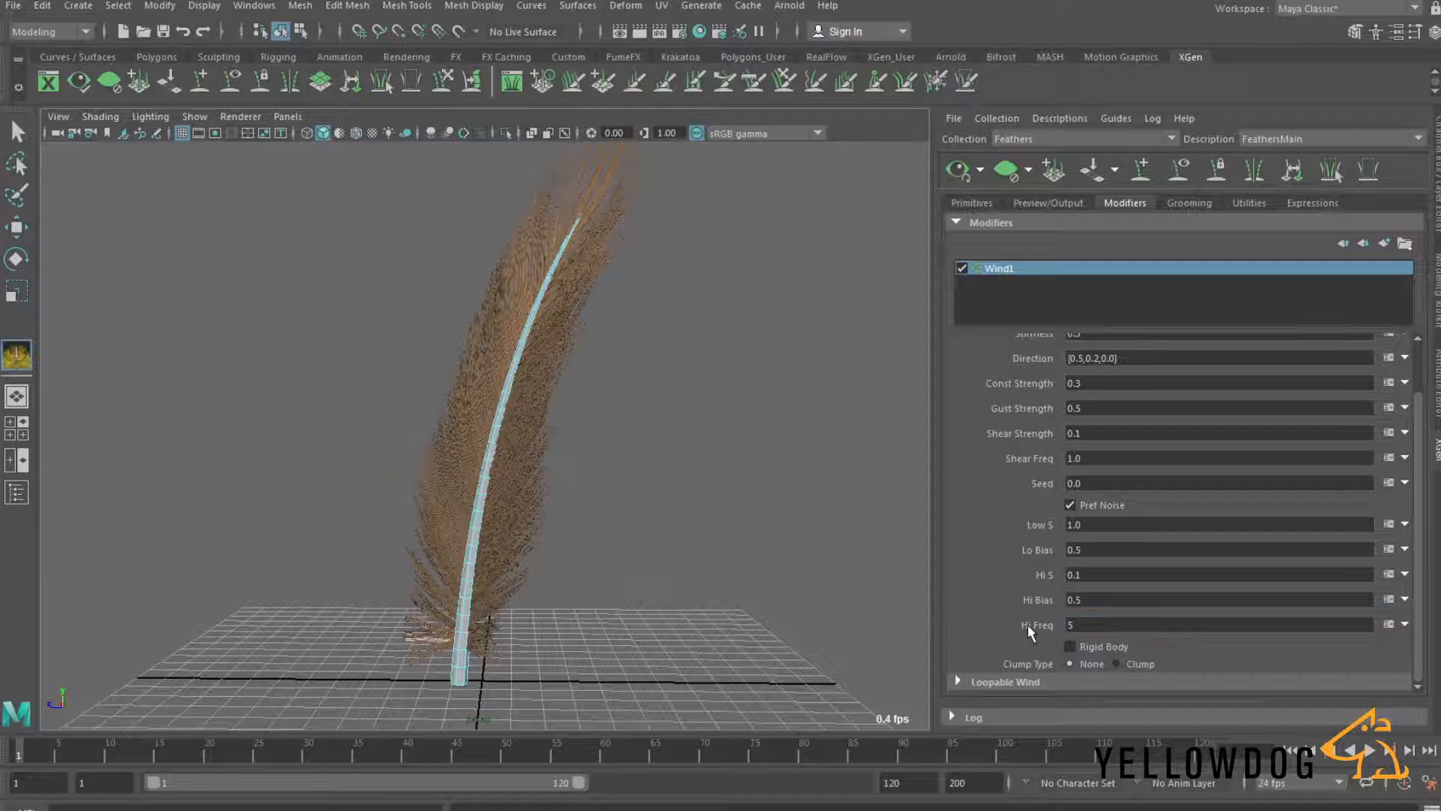
Step: Make the wind loopable in the Loopable Wind settings
click(981, 683)
scroll(1003, 584, down, 3)
click(1072, 624)
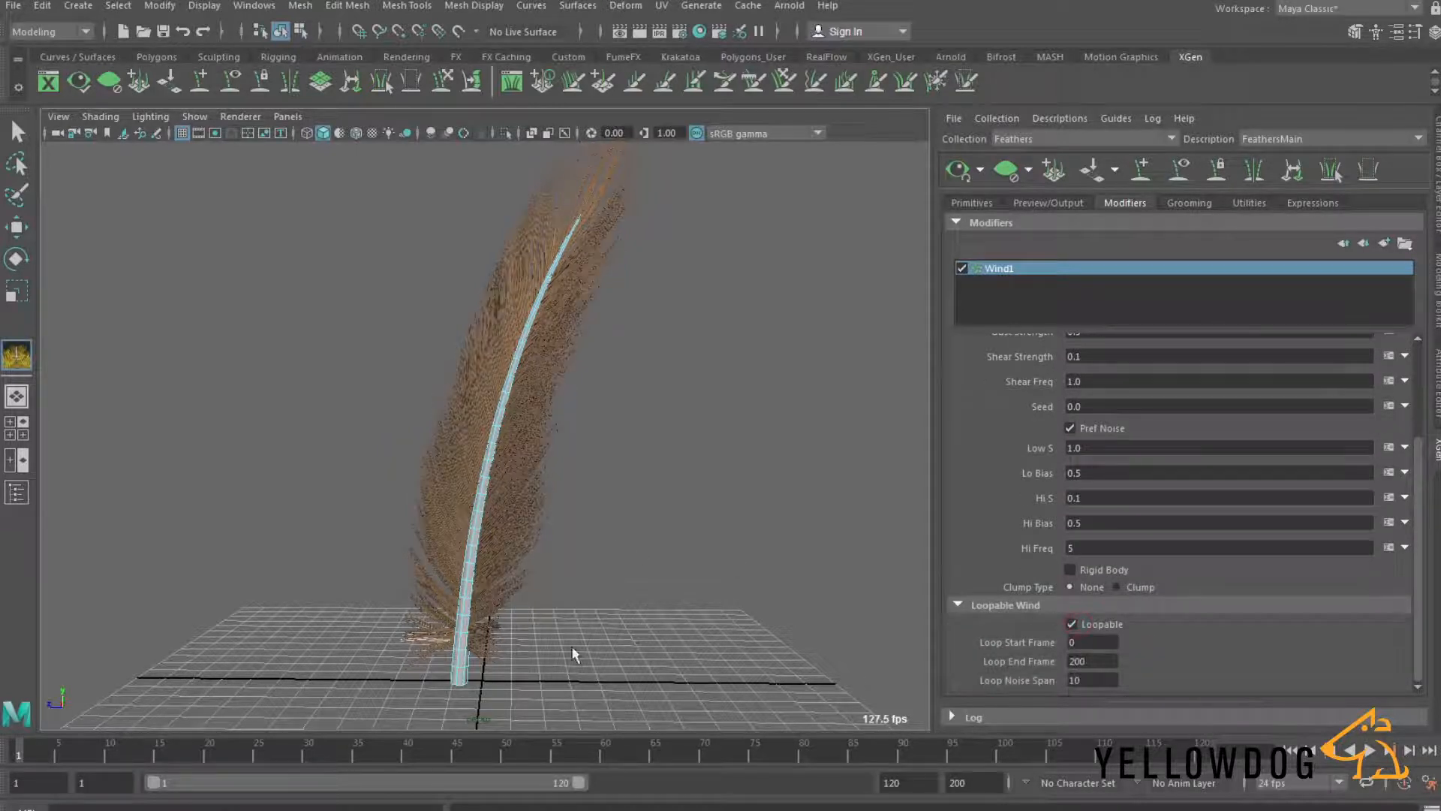
Step: Play the wind animation, watch the barbs up close, and return to the first frame
click(1365, 753)
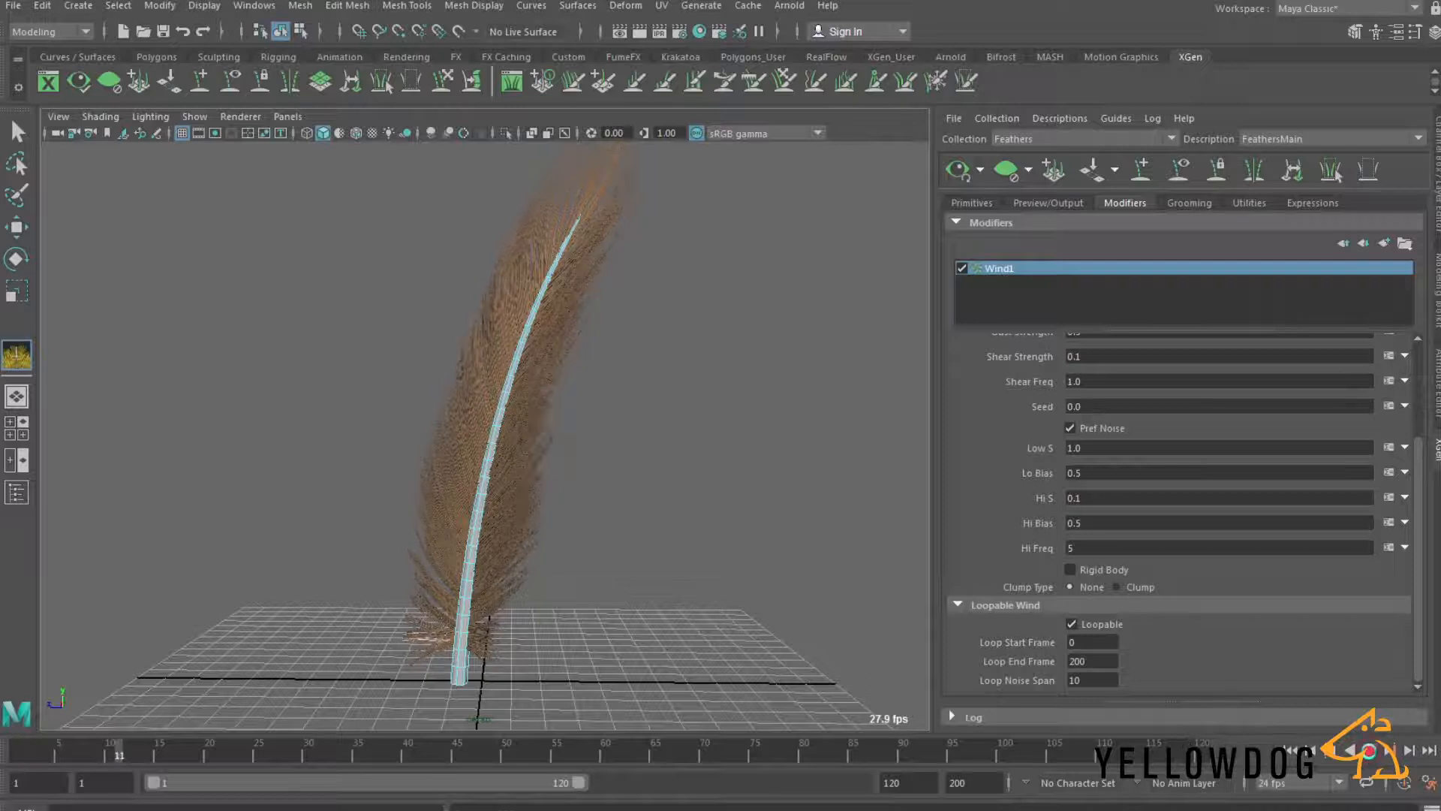
alt+right_drag(535, 502, 682, 507)
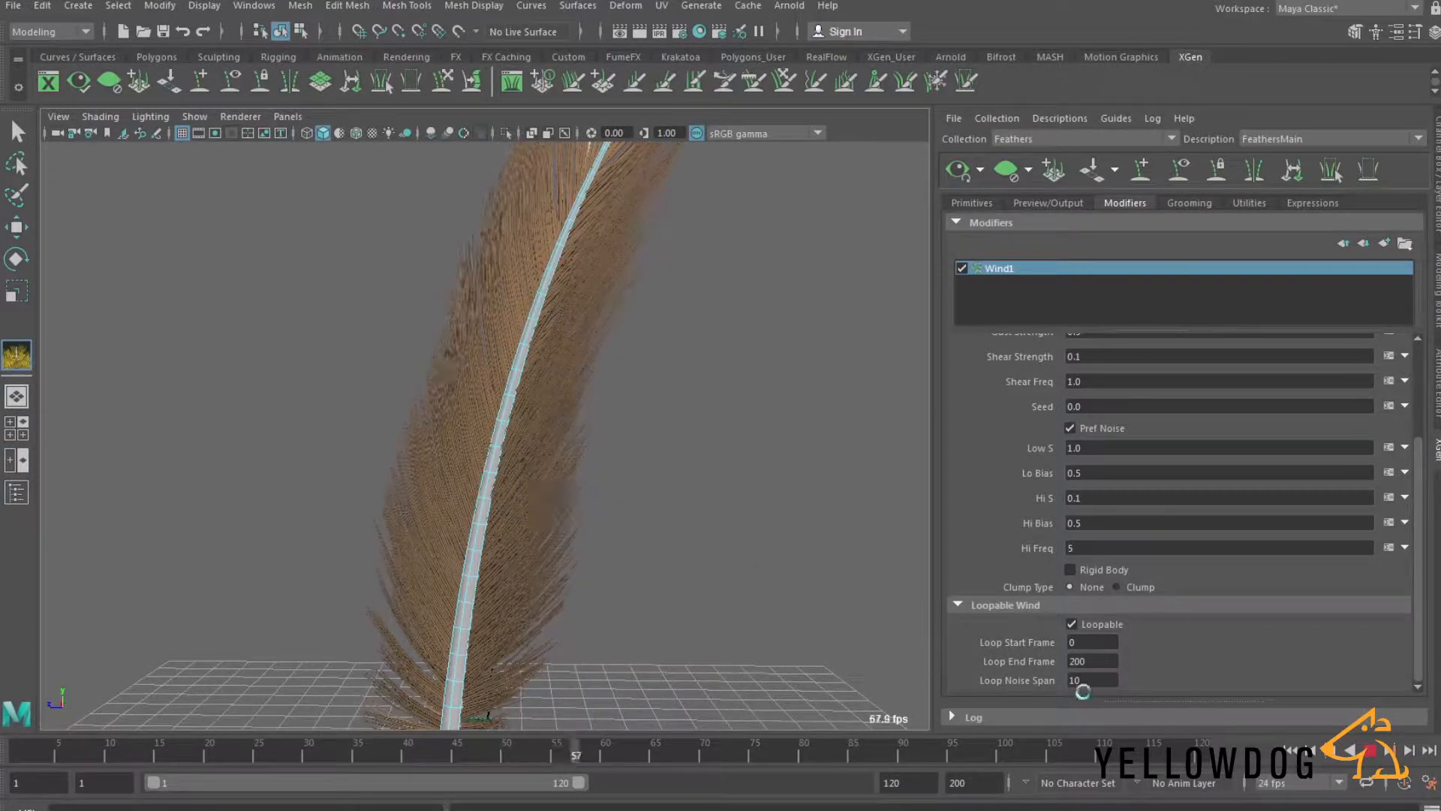
click(1293, 753)
alt+right_drag(683, 506, 529, 501)
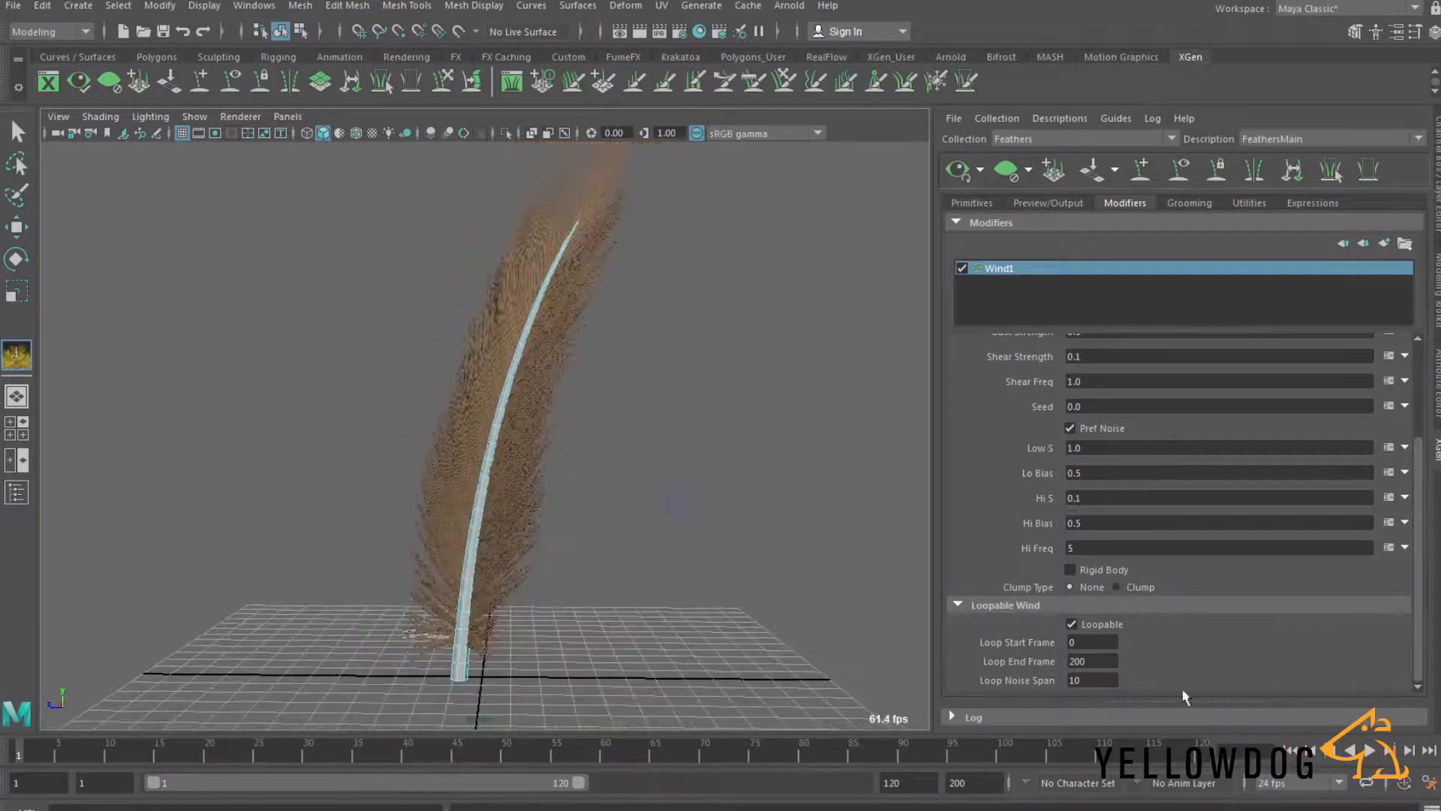
Step: Set the wind's constant strength to 0.6
scroll(1017, 510, up, 3)
click(1091, 441)
text(0.6)
key(Return)
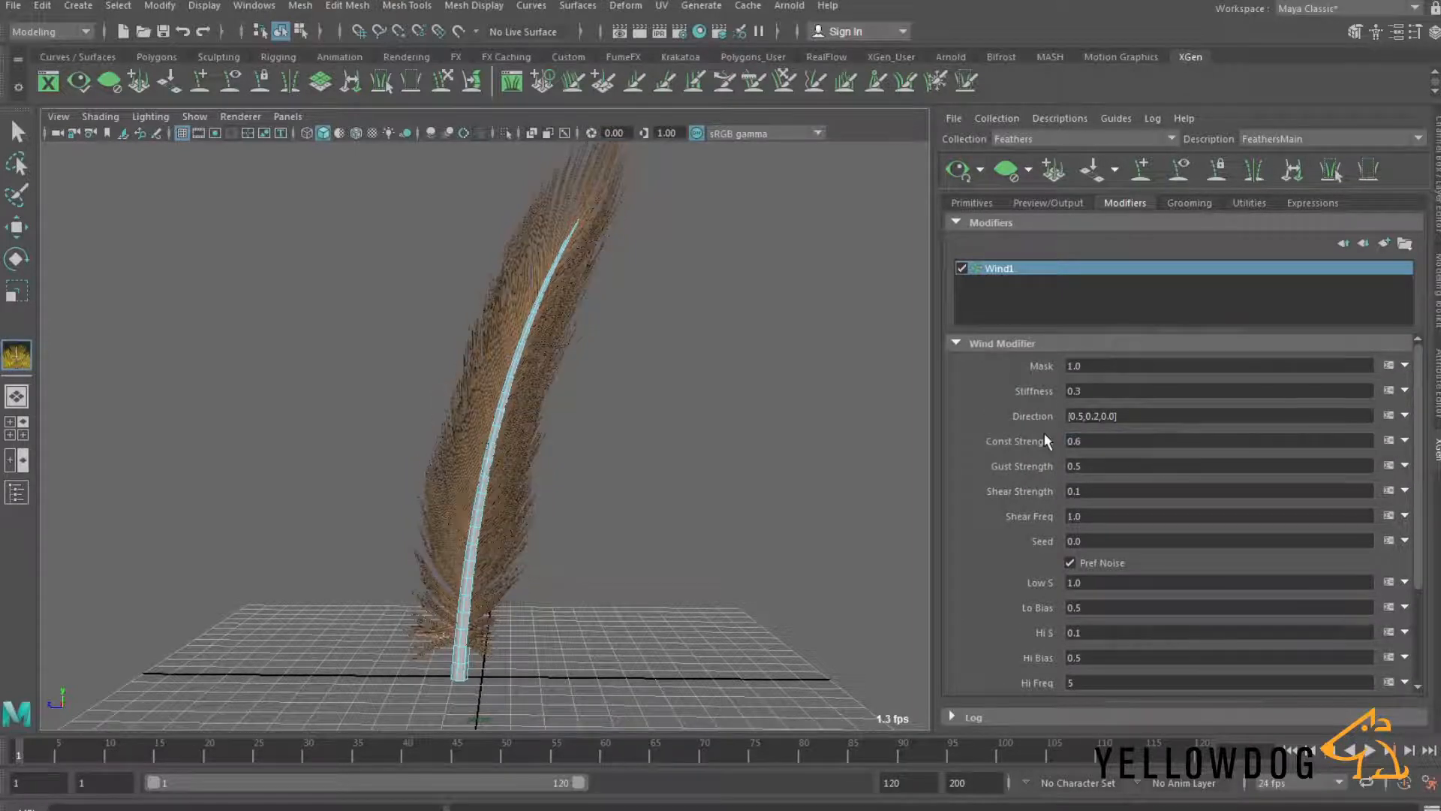
Step: Play back the animation with the stronger wind and rewind to the start
click(1293, 749)
click(1370, 750)
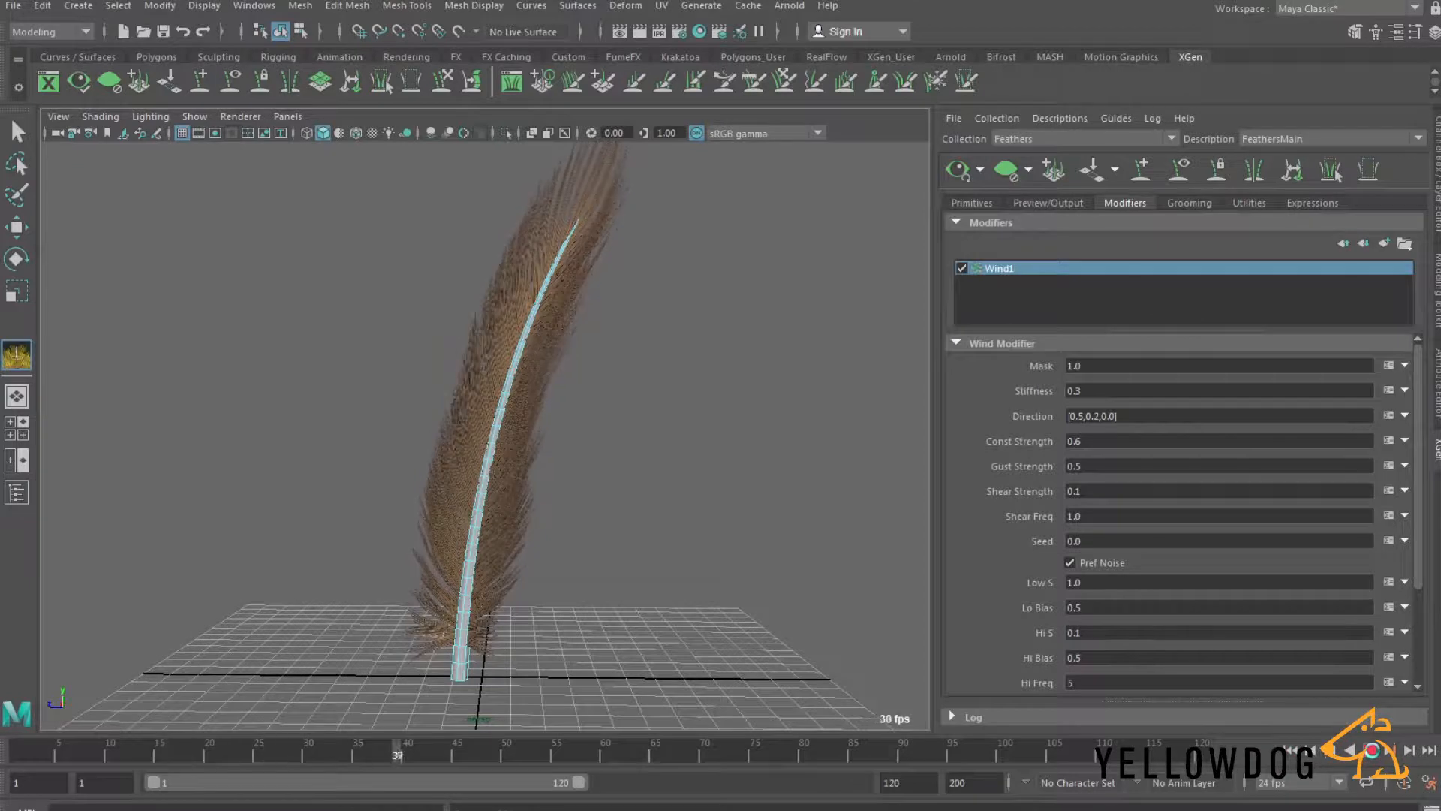
click(1293, 749)
alt+drag(604, 418, 687, 182)
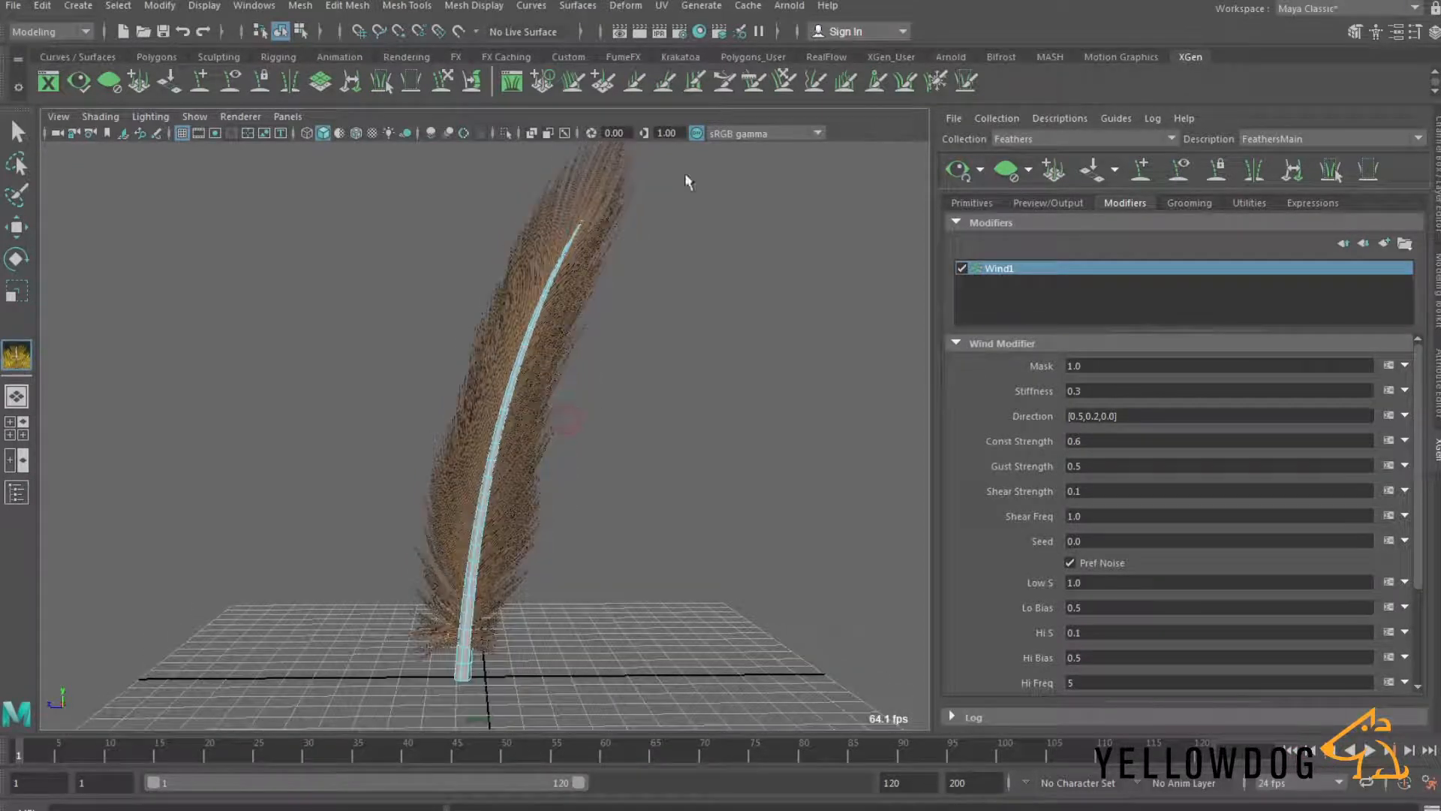
Step: Add an Arnold skydome light to the scene for rendering the feather
click(799, 6)
mouse_move(822, 92)
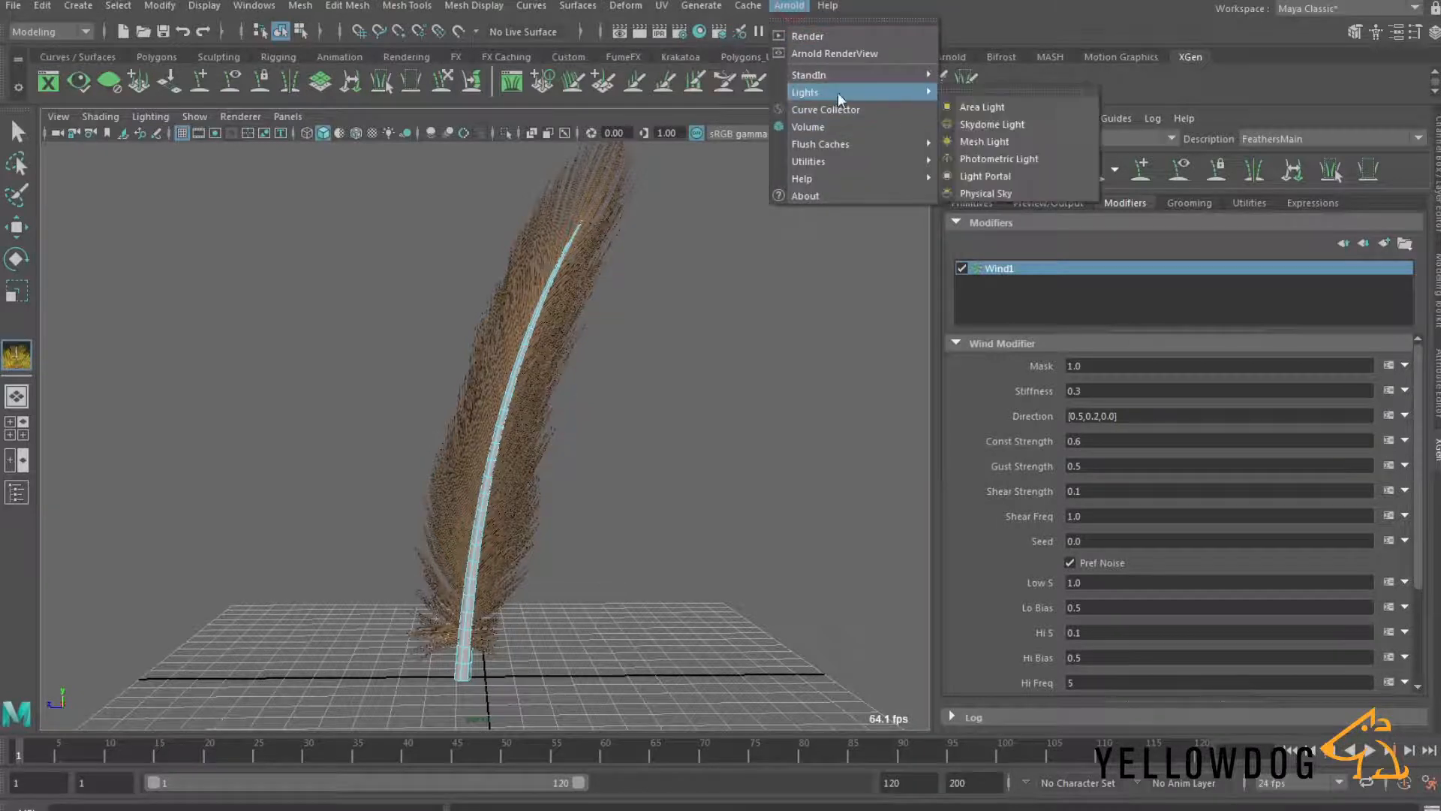
click(991, 125)
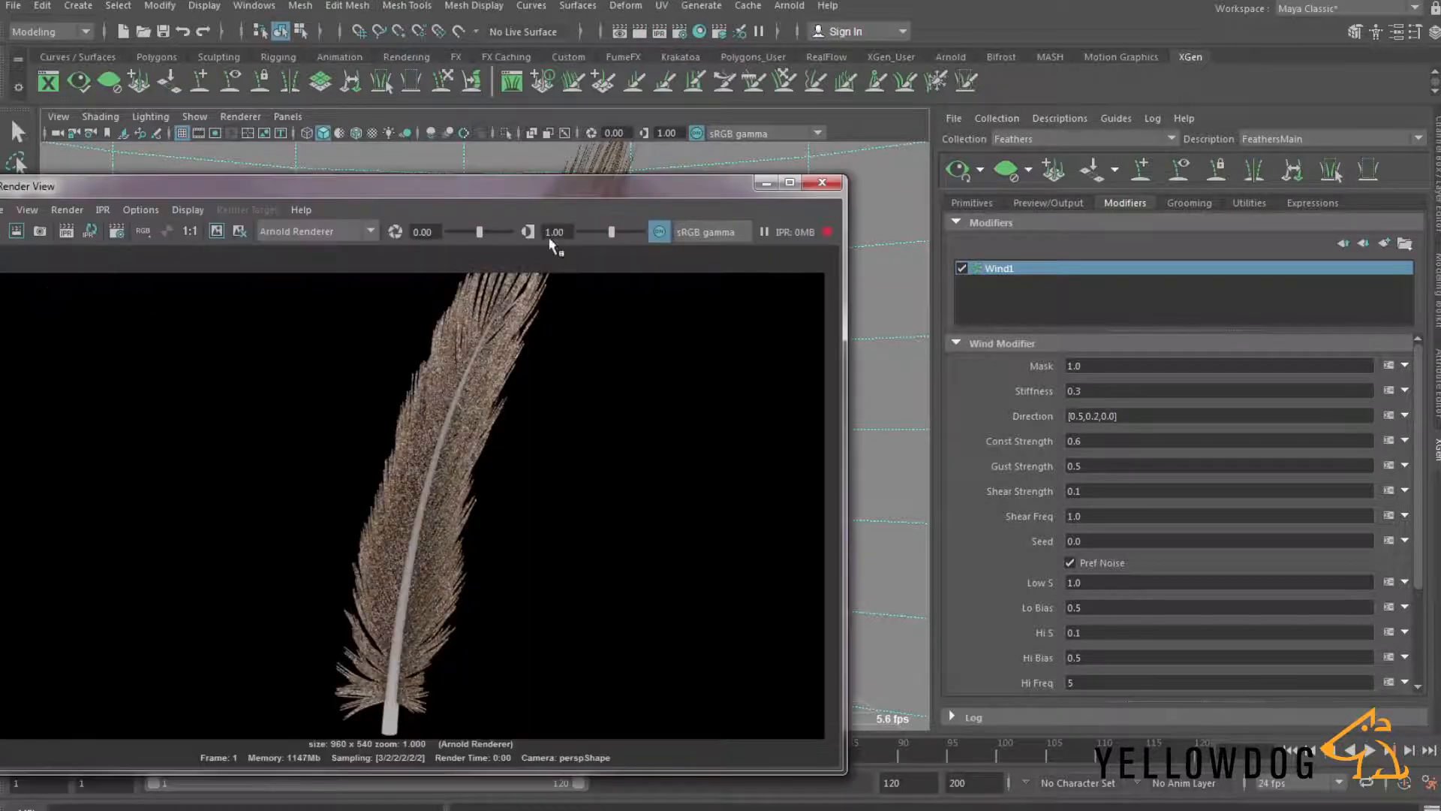
Step: Preview the Arnold render of the feather beside the viewport from a slightly changed angle, and close the Render View
drag(637, 180, 853, 158)
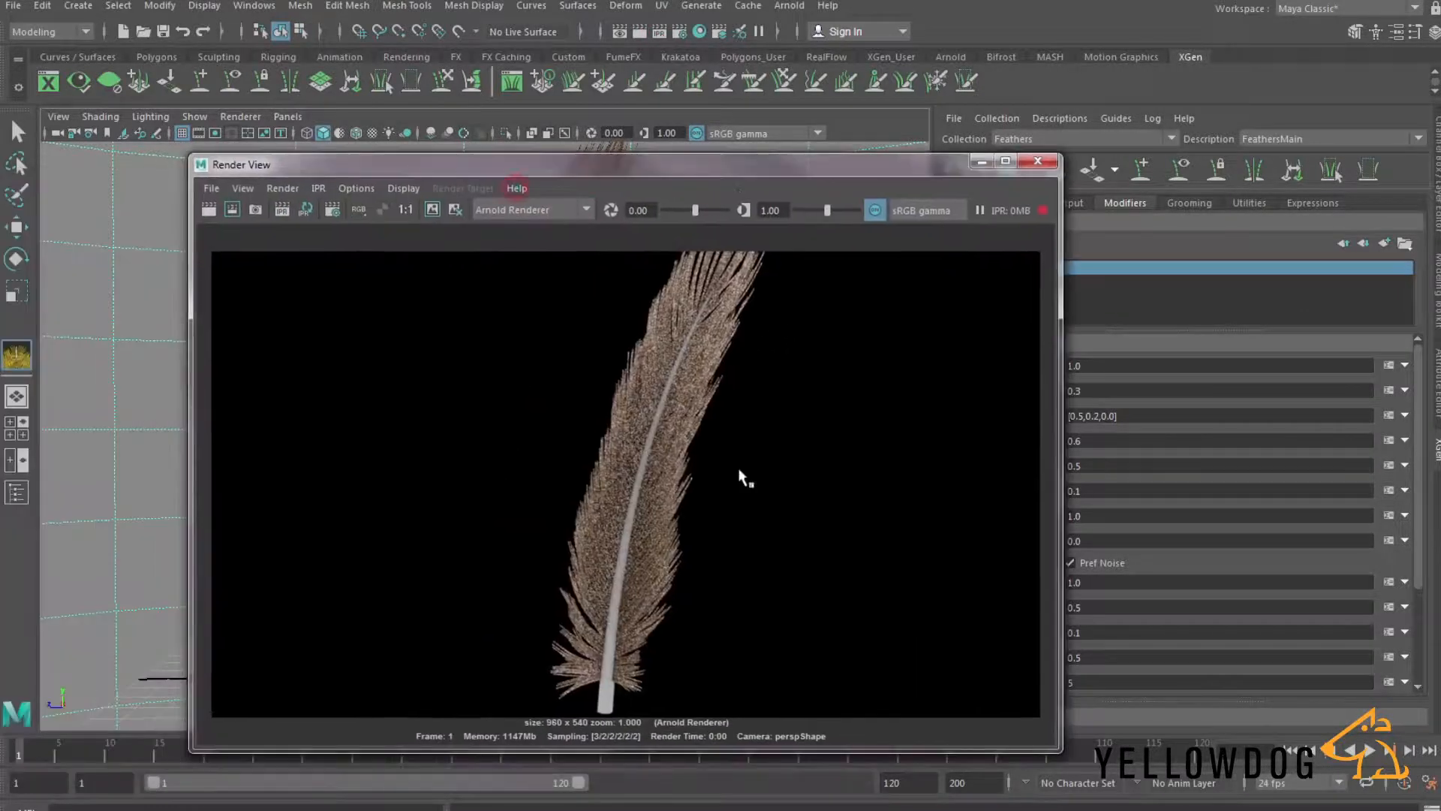
drag(687, 164, 1075, 107)
alt+drag(461, 468, 525, 484)
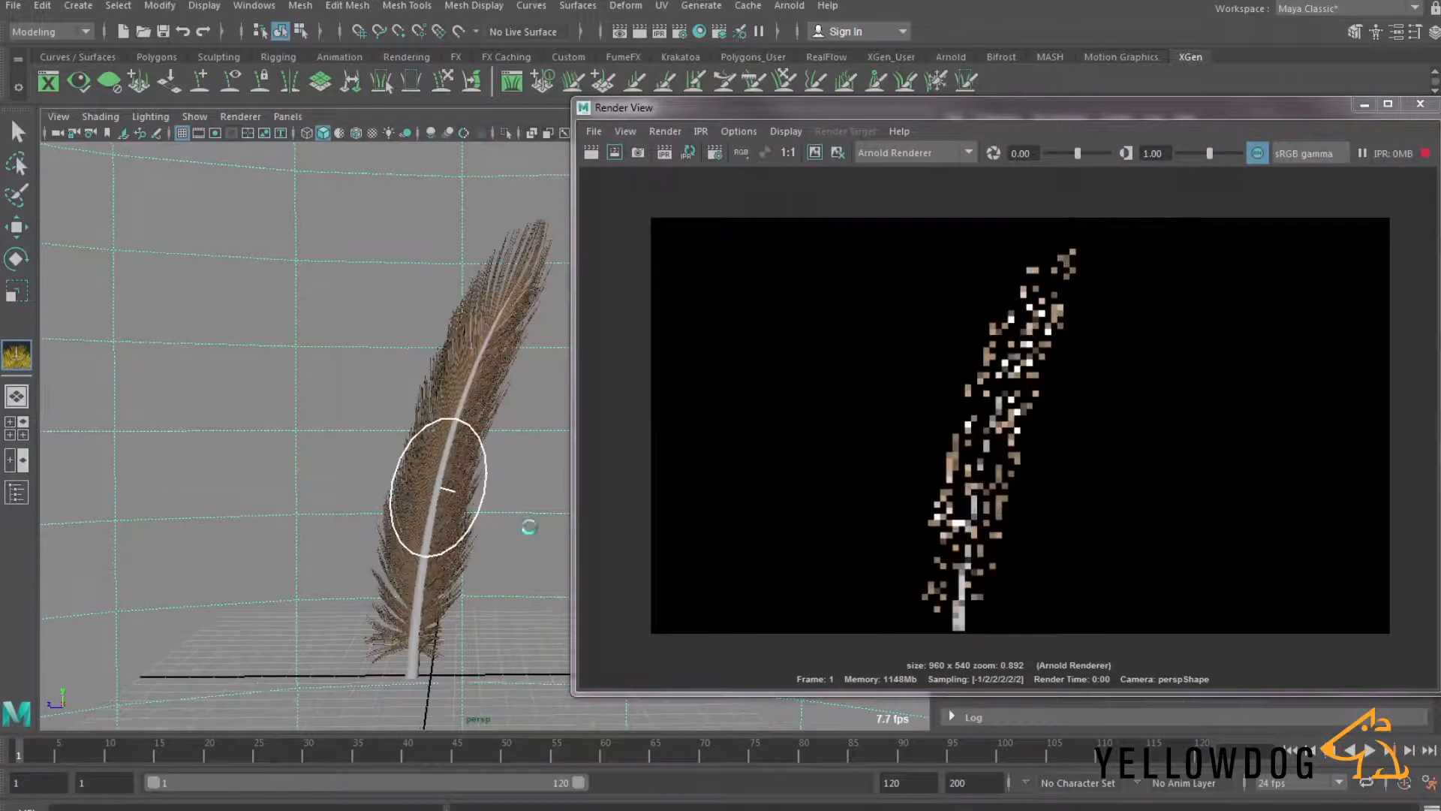
click(1421, 107)
Step: Open the Outliner and select the FeathersMain description inside the Feathers collection
click(254, 5)
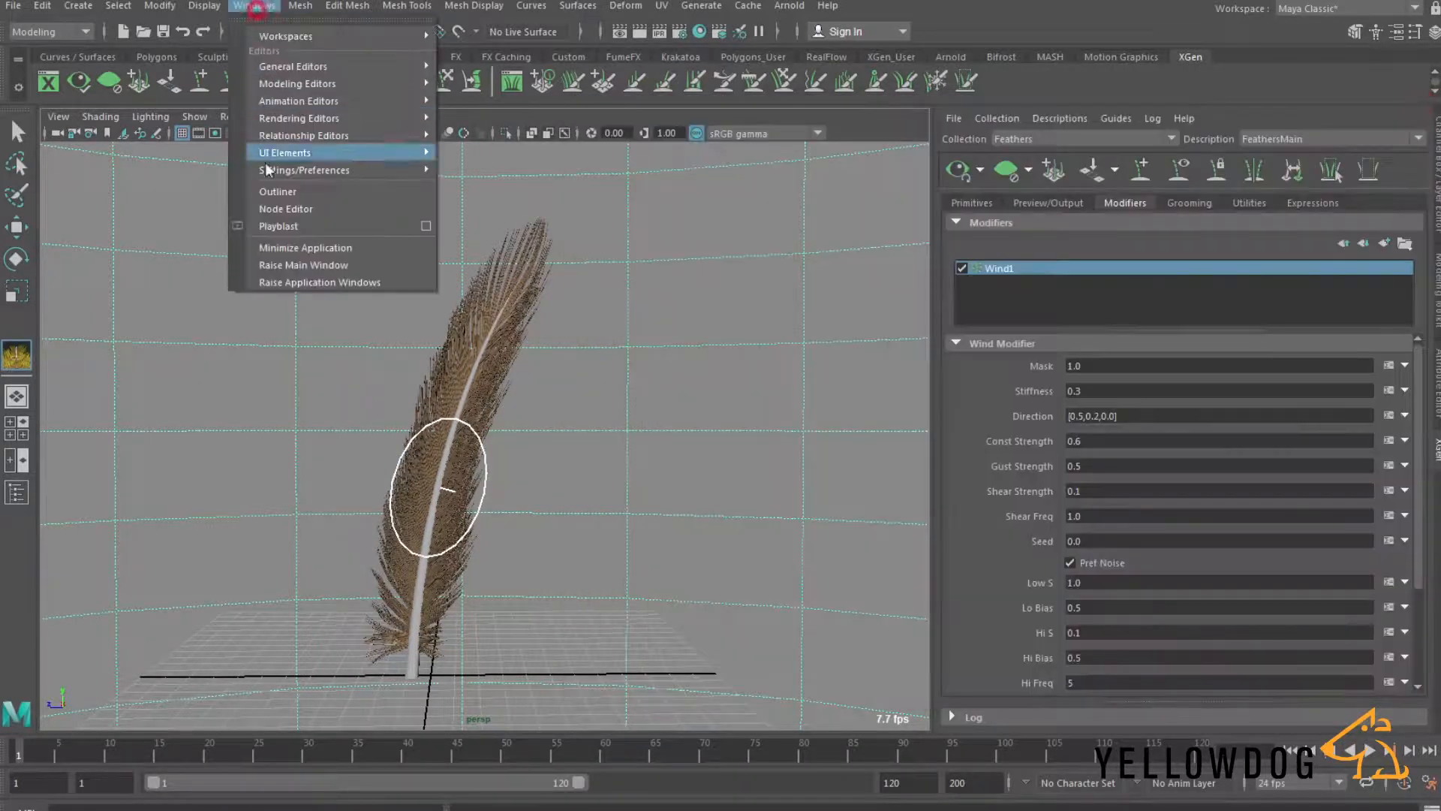
click(276, 194)
click(72, 315)
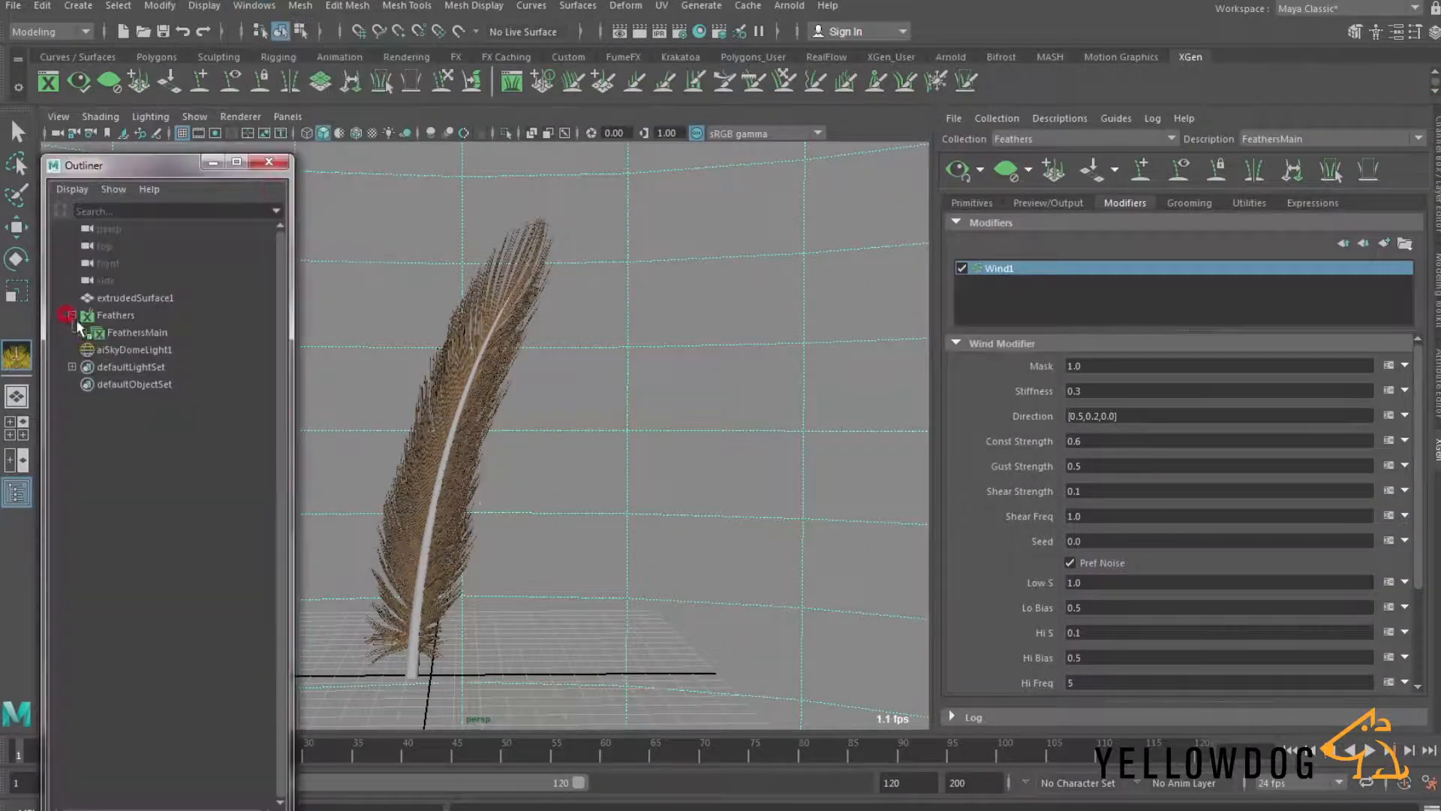
click(112, 332)
right_drag(447, 524, 548, 782)
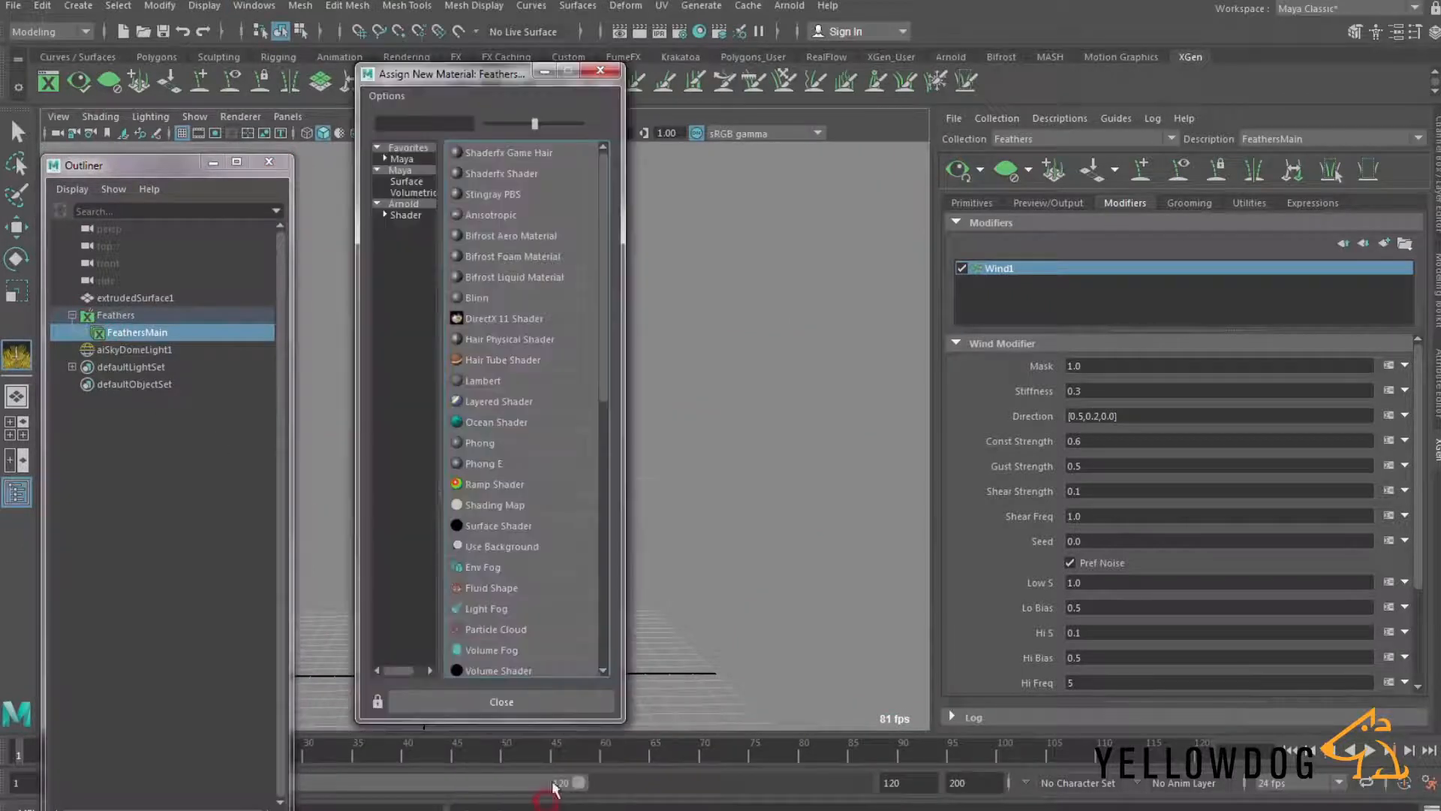
click(404, 204)
click(480, 297)
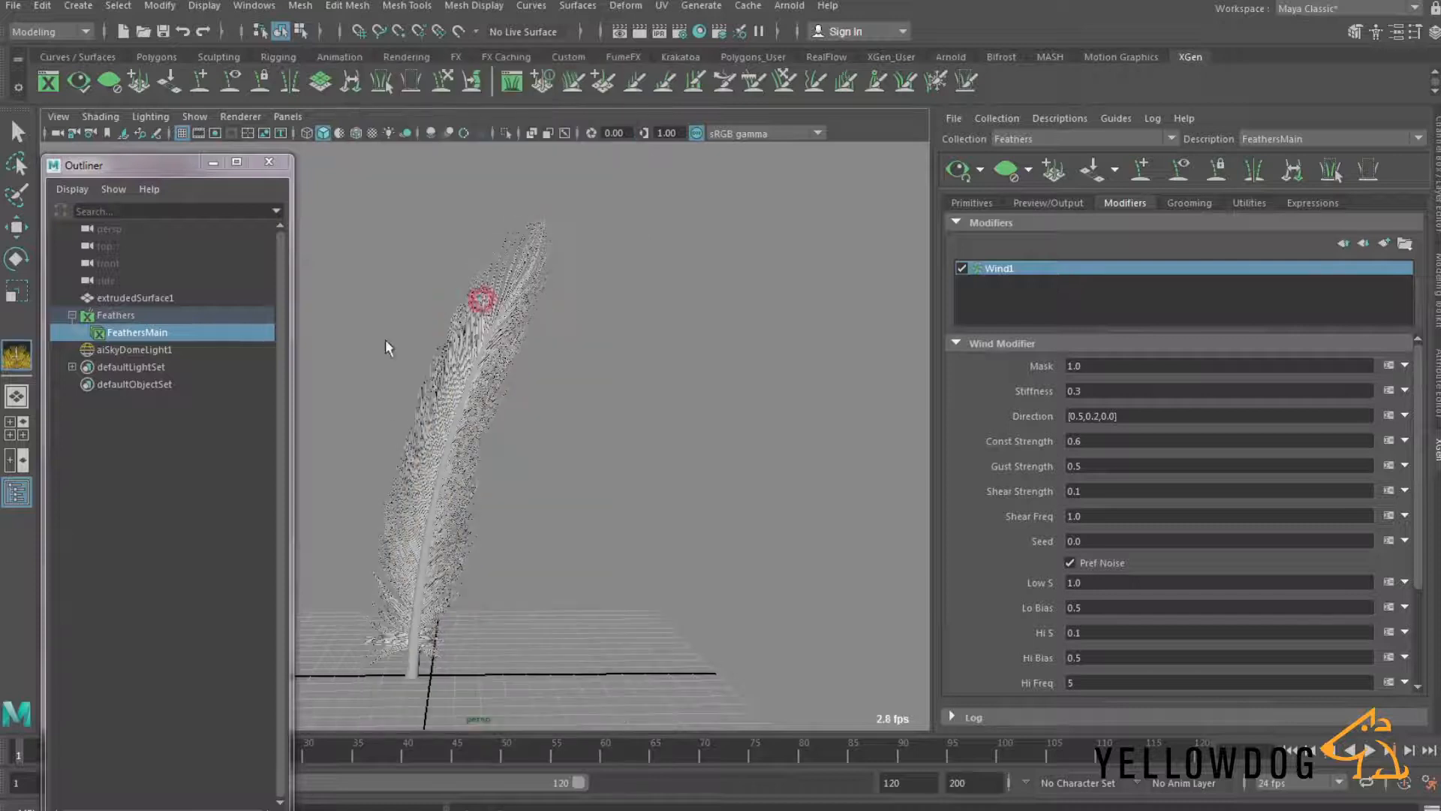
Step: Assign a new Arnold aiHair material to the FeathersMain description and slightly lighten its tip color
right_drag(466, 428, 530, 743)
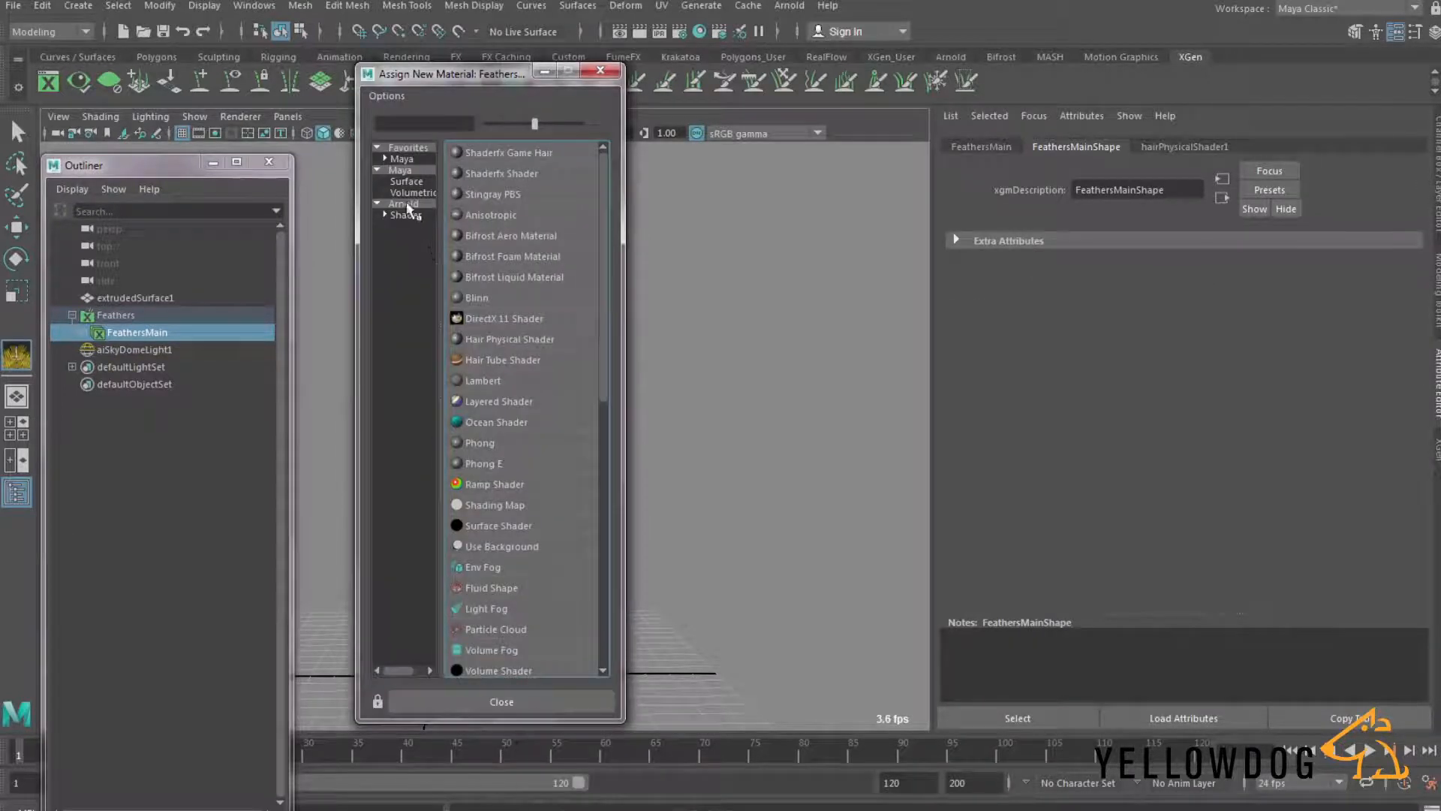
click(405, 204)
click(476, 216)
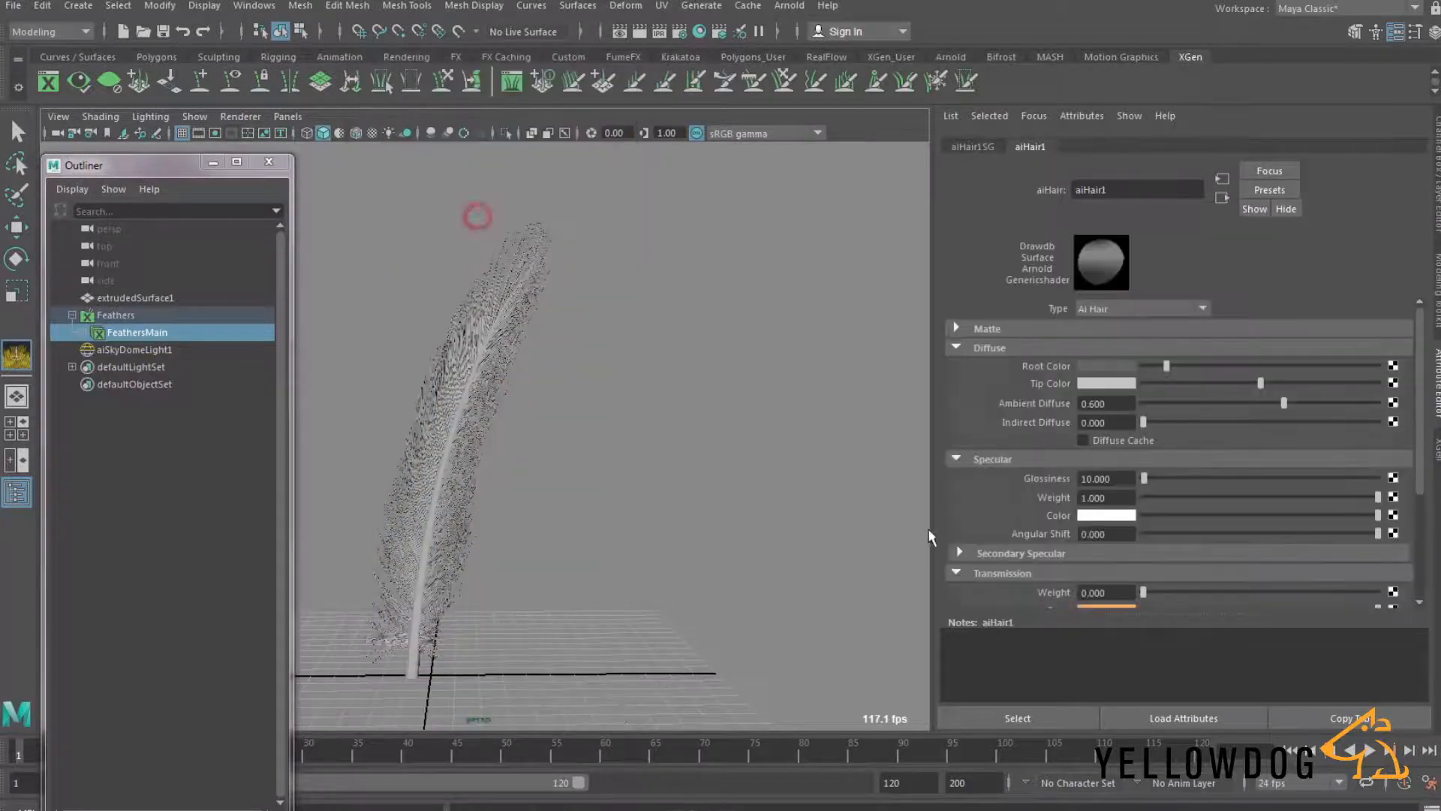
drag(1260, 383, 1289, 383)
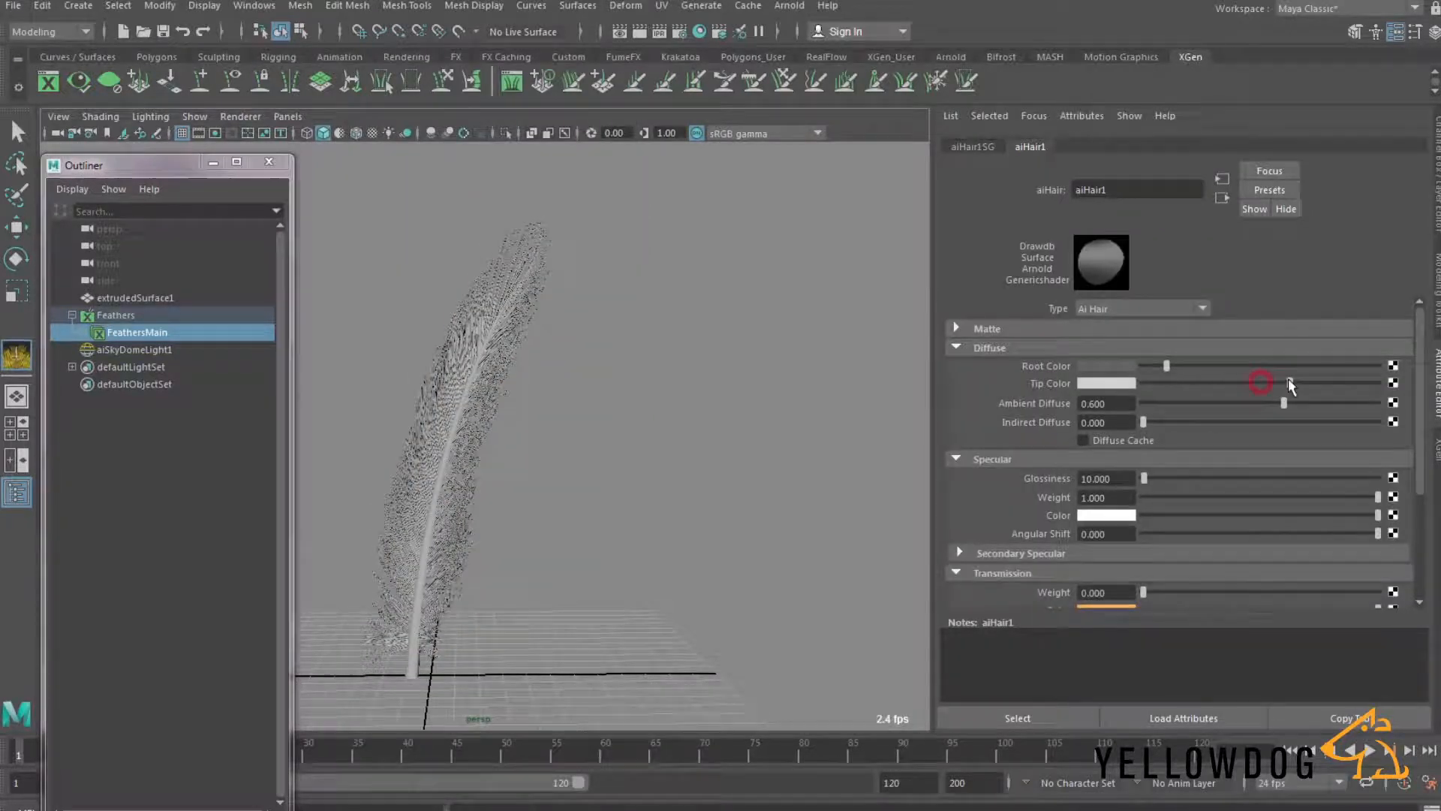
Step: Preview the feather in an Arnold render while setting the hair material's specular glossiness to about 163 and its root color to black
click(660, 33)
drag(1236, 120, 701, 132)
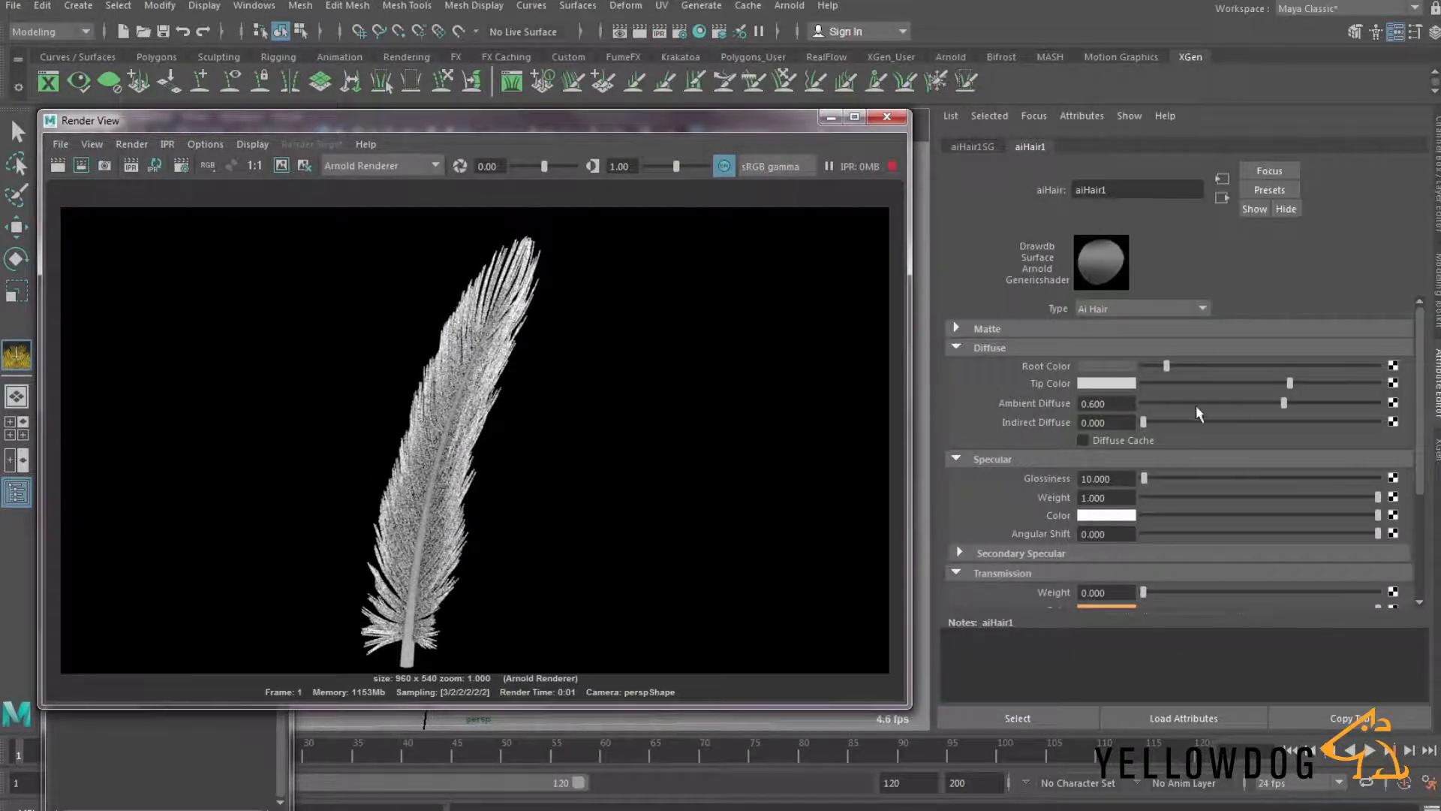
drag(1148, 479, 1162, 479)
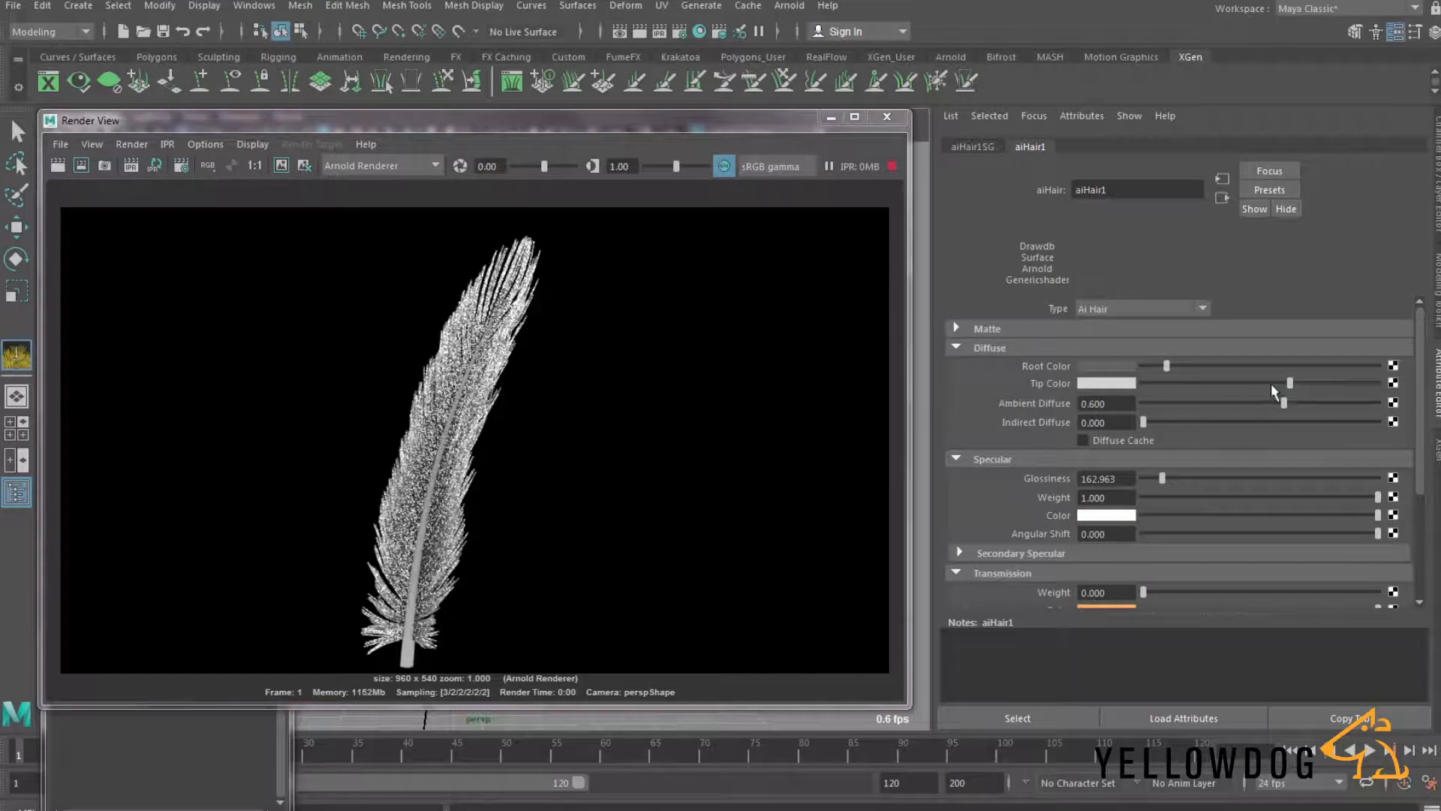
drag(1166, 366, 1143, 366)
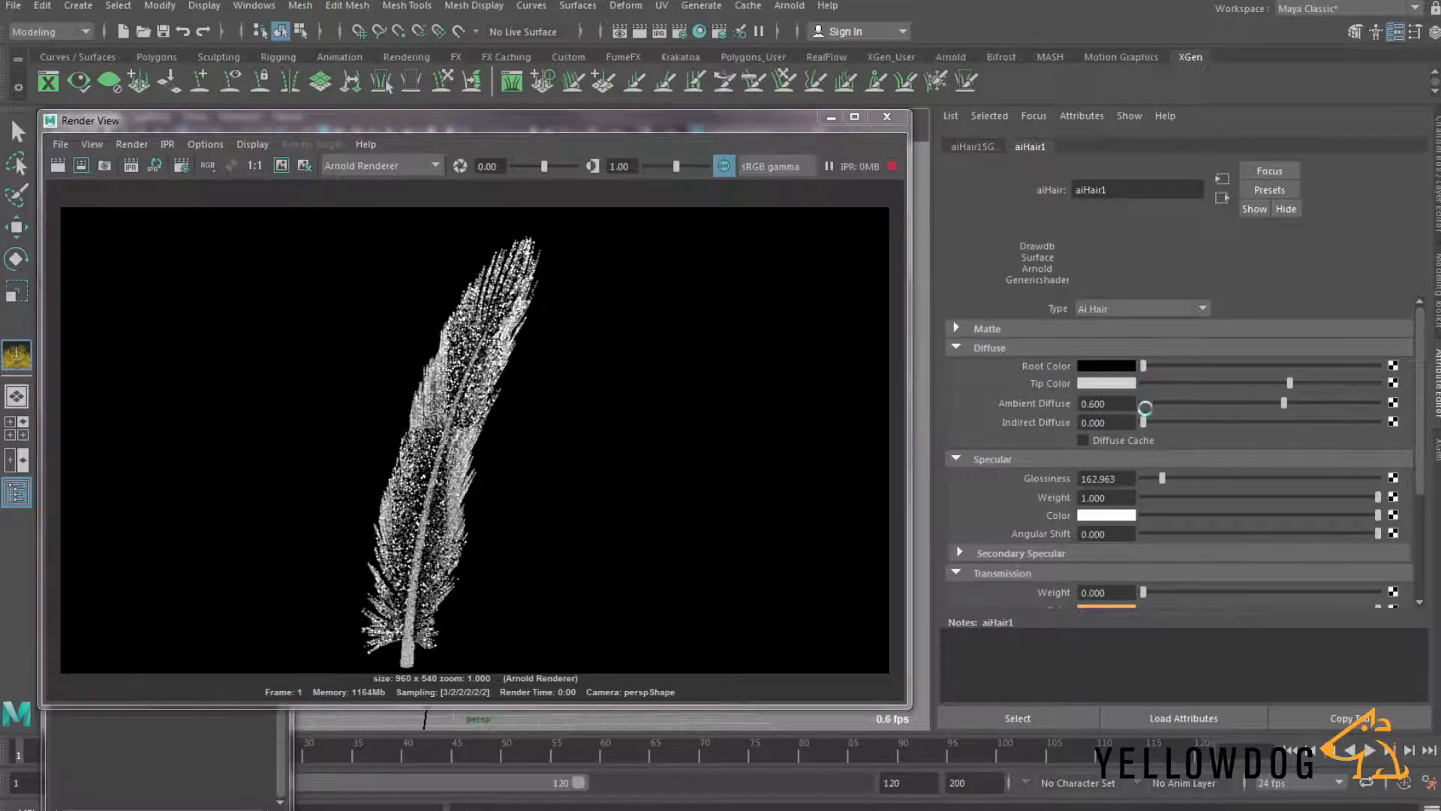
drag(614, 123, 958, 107)
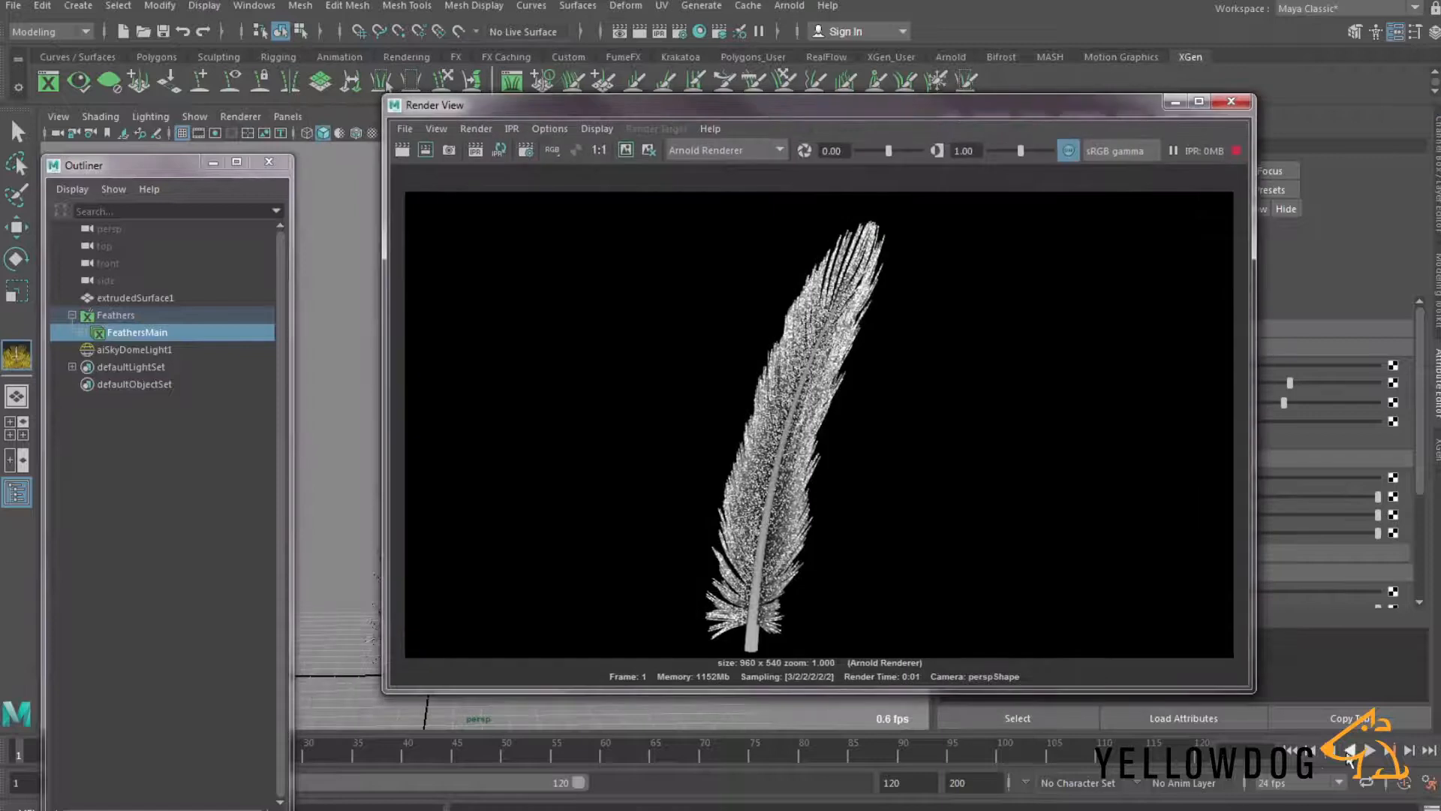